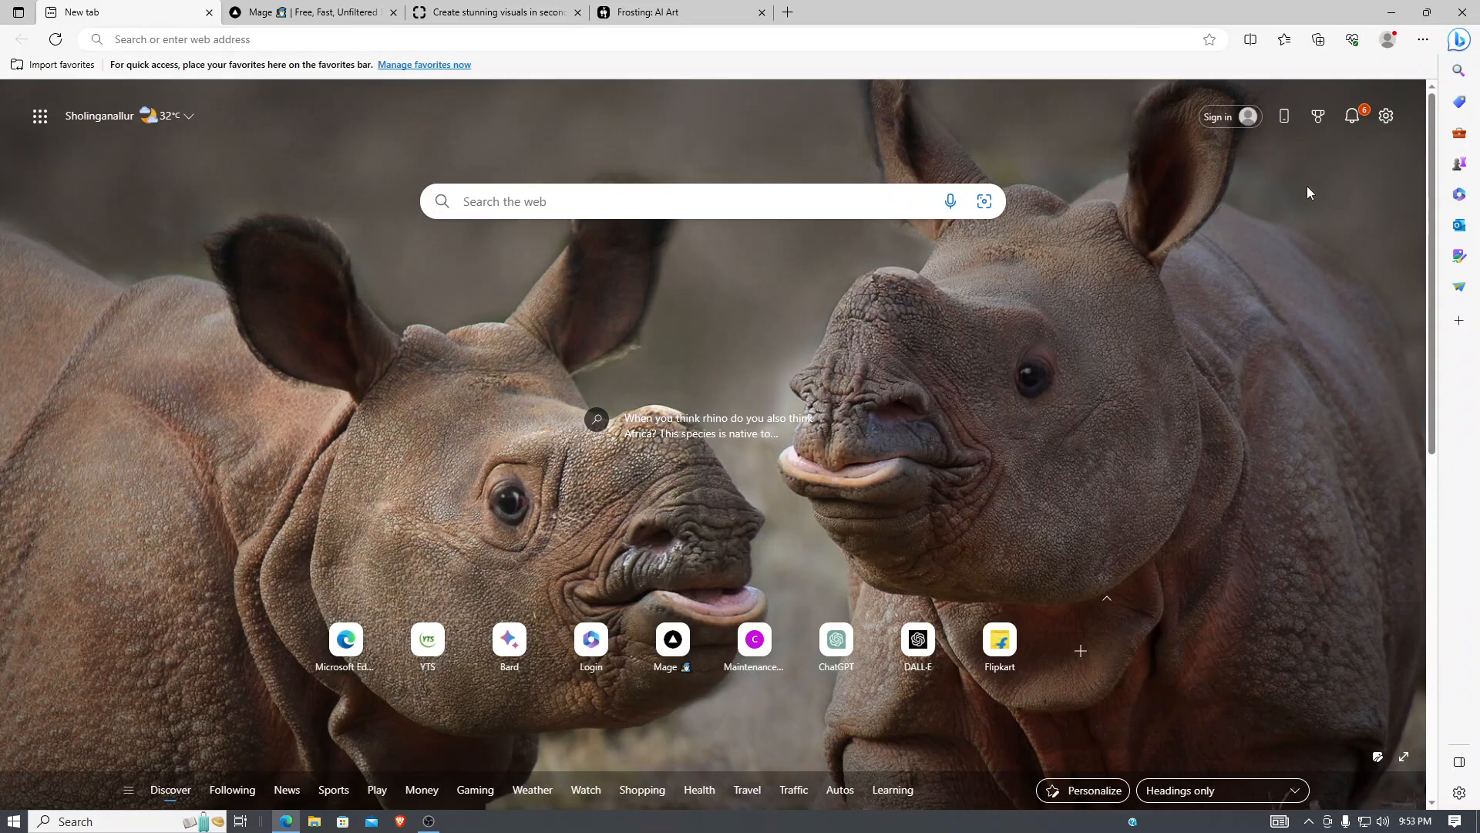
# Step: Ask Bing Chat to generate images for the prompt "an elephant riding a mouse, daylight, desert background, cinematic"
pyautogui.click(1459, 39)
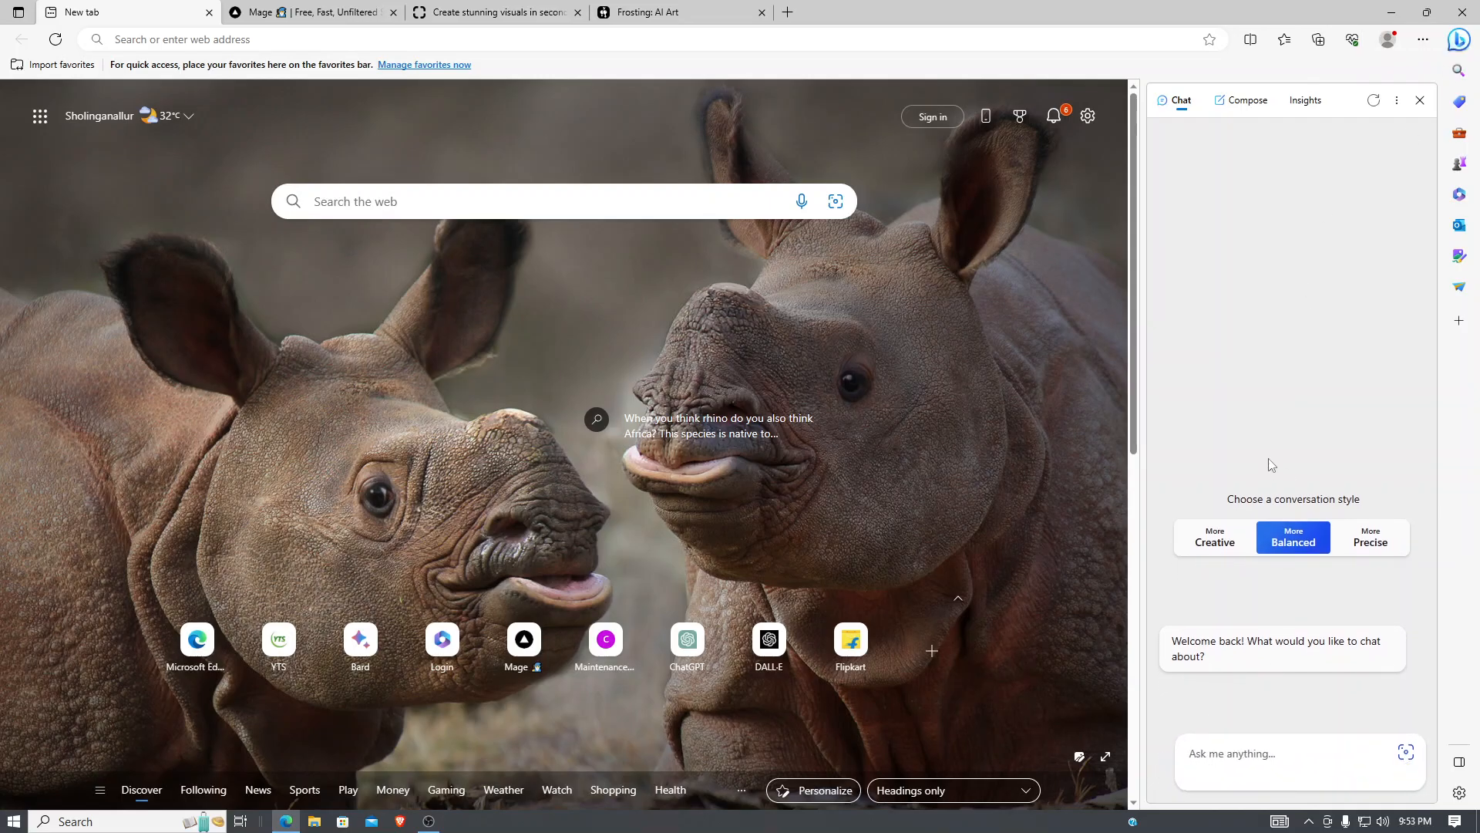
pyautogui.click(1298, 781)
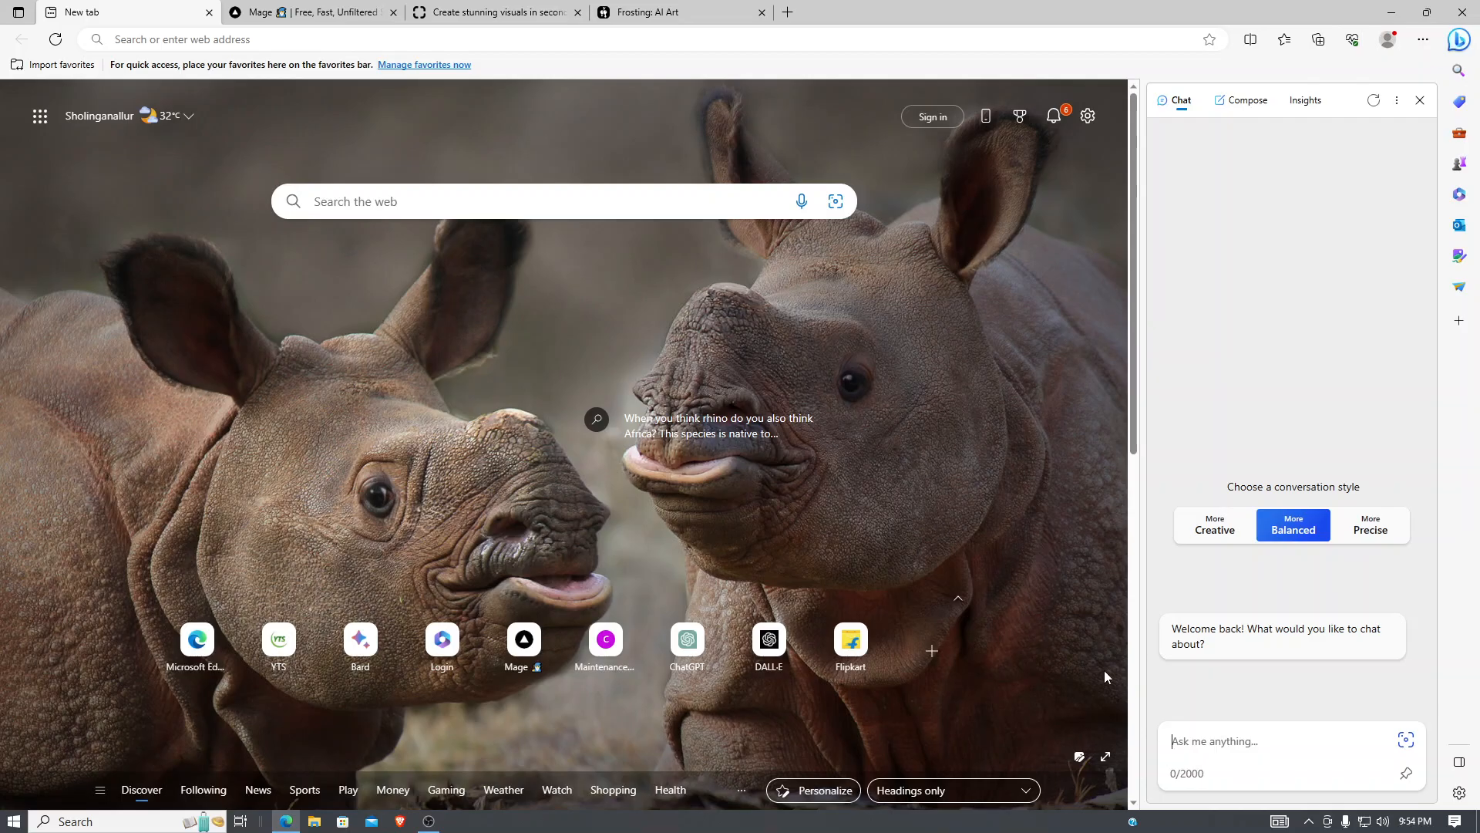
pyautogui.click(1250, 734)
pyautogui.write('an elephant riding a m')
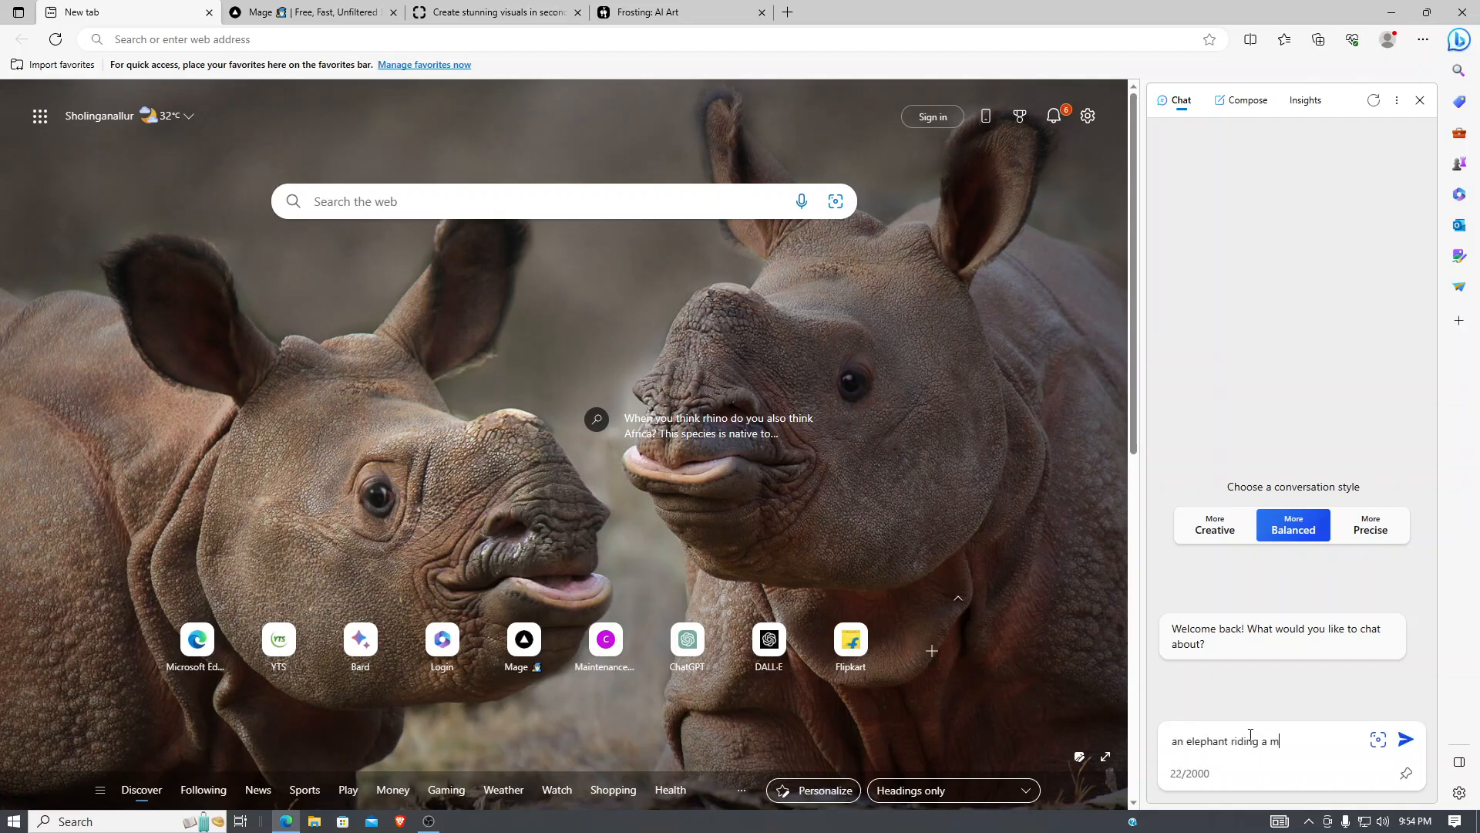
pyautogui.write('ouse, daylight, desert ')
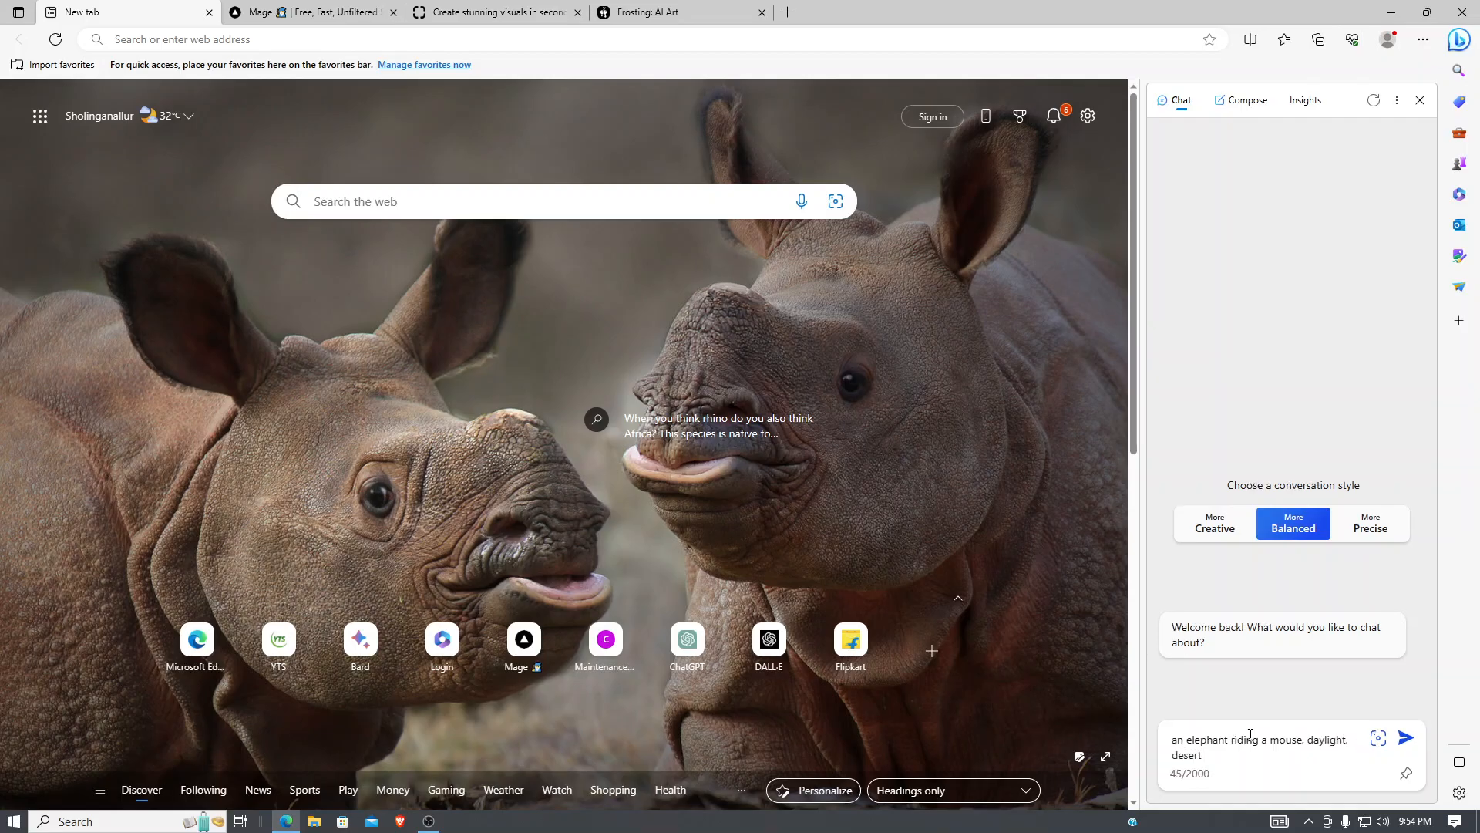
pyautogui.write('background, cinematic')
pyautogui.press('Return')
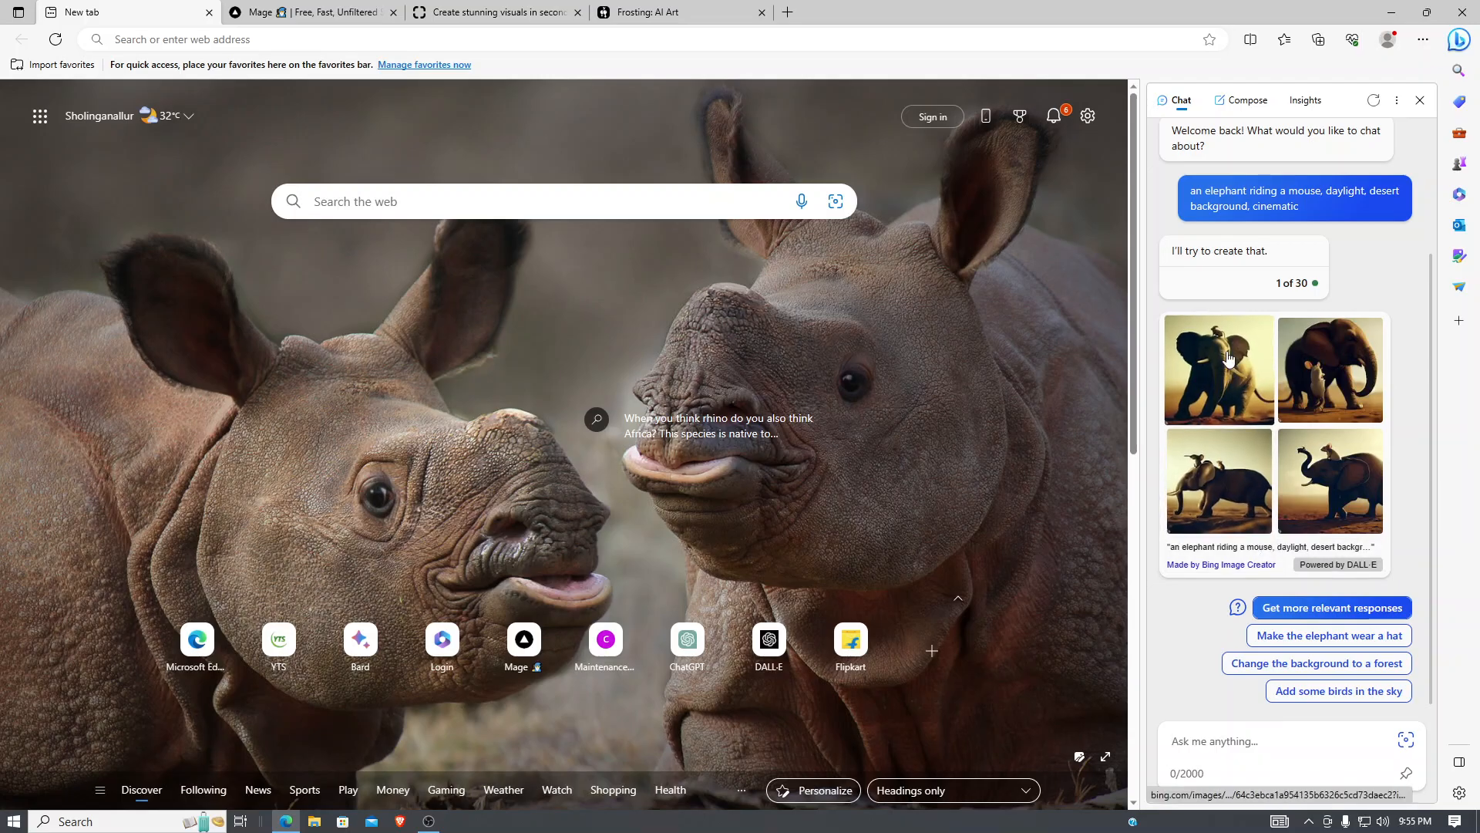
# Step: View the generated elephant-and-mouse images one by one at full size
pyautogui.click(1230, 360)
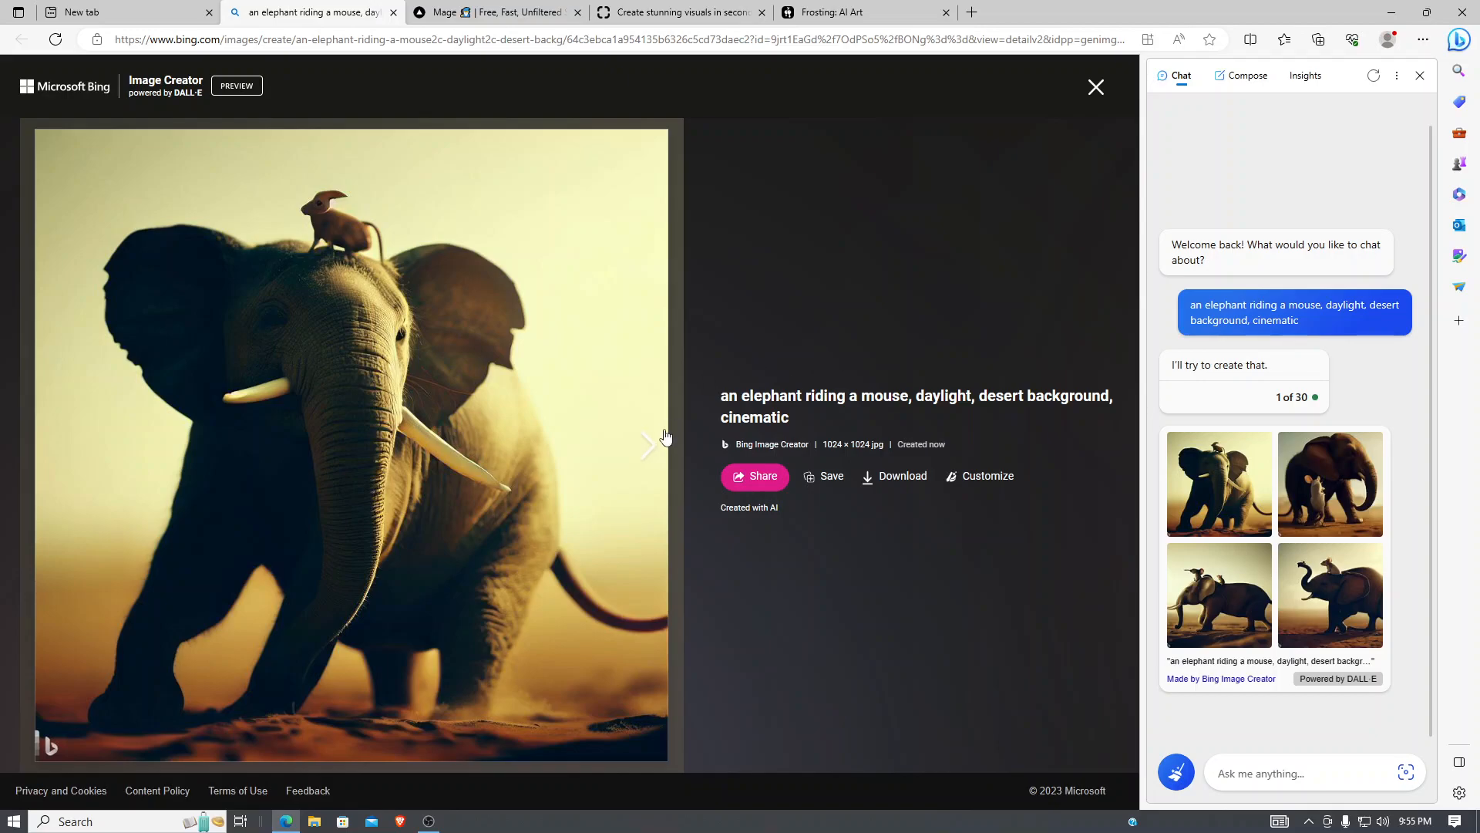
pyautogui.click(652, 450)
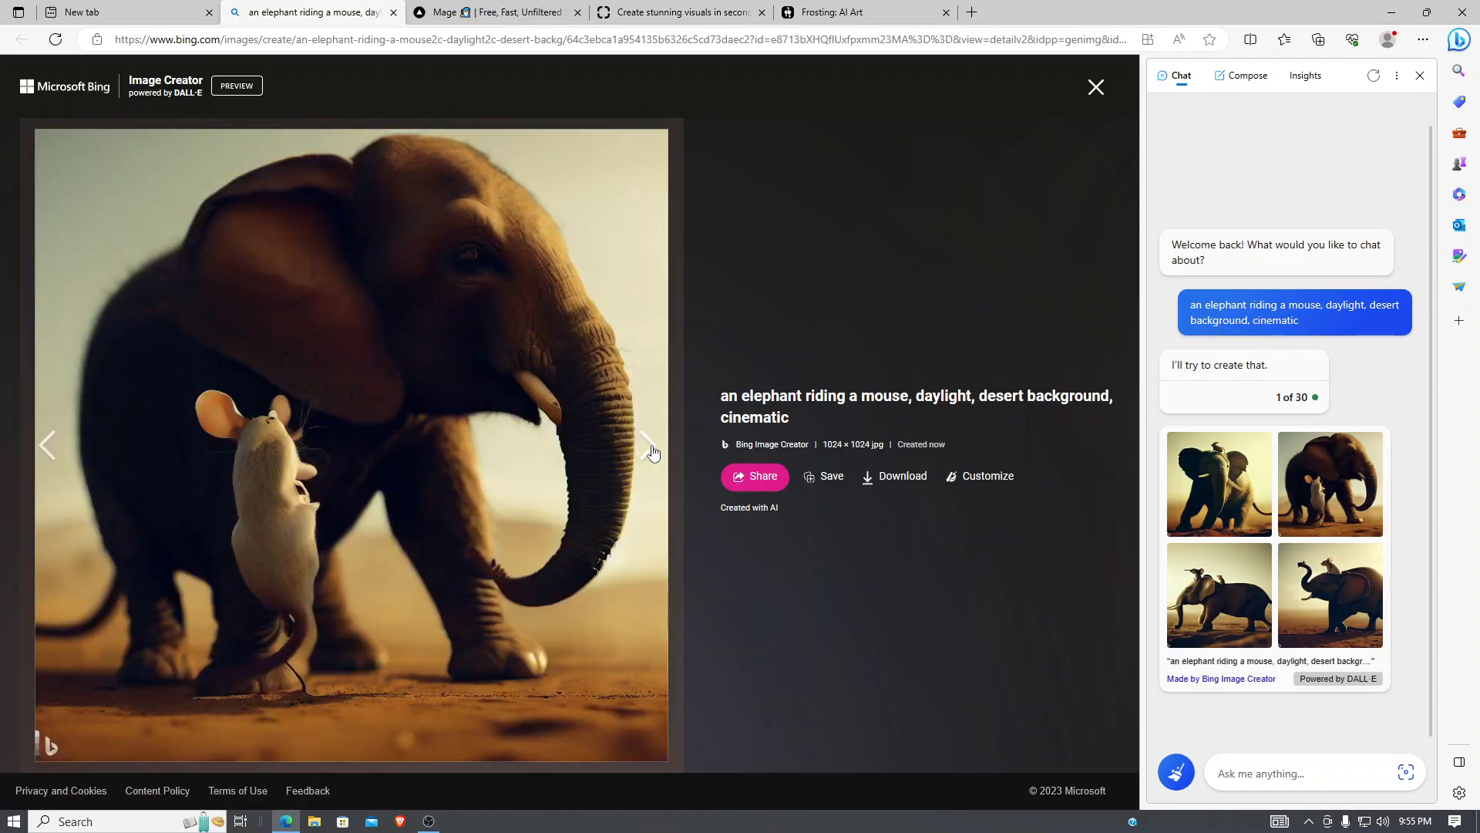
pyautogui.click(652, 450)
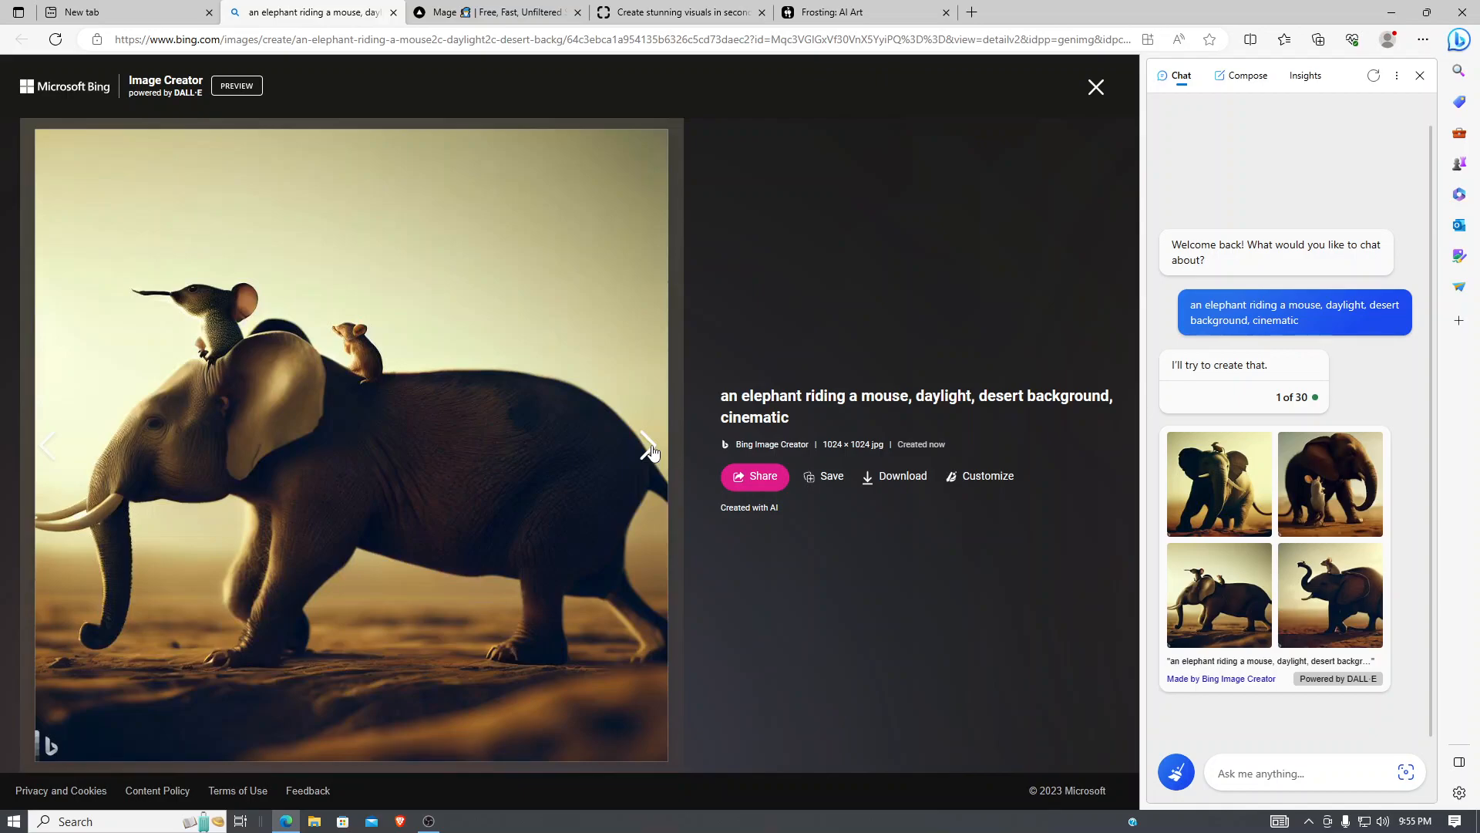
pyautogui.click(652, 450)
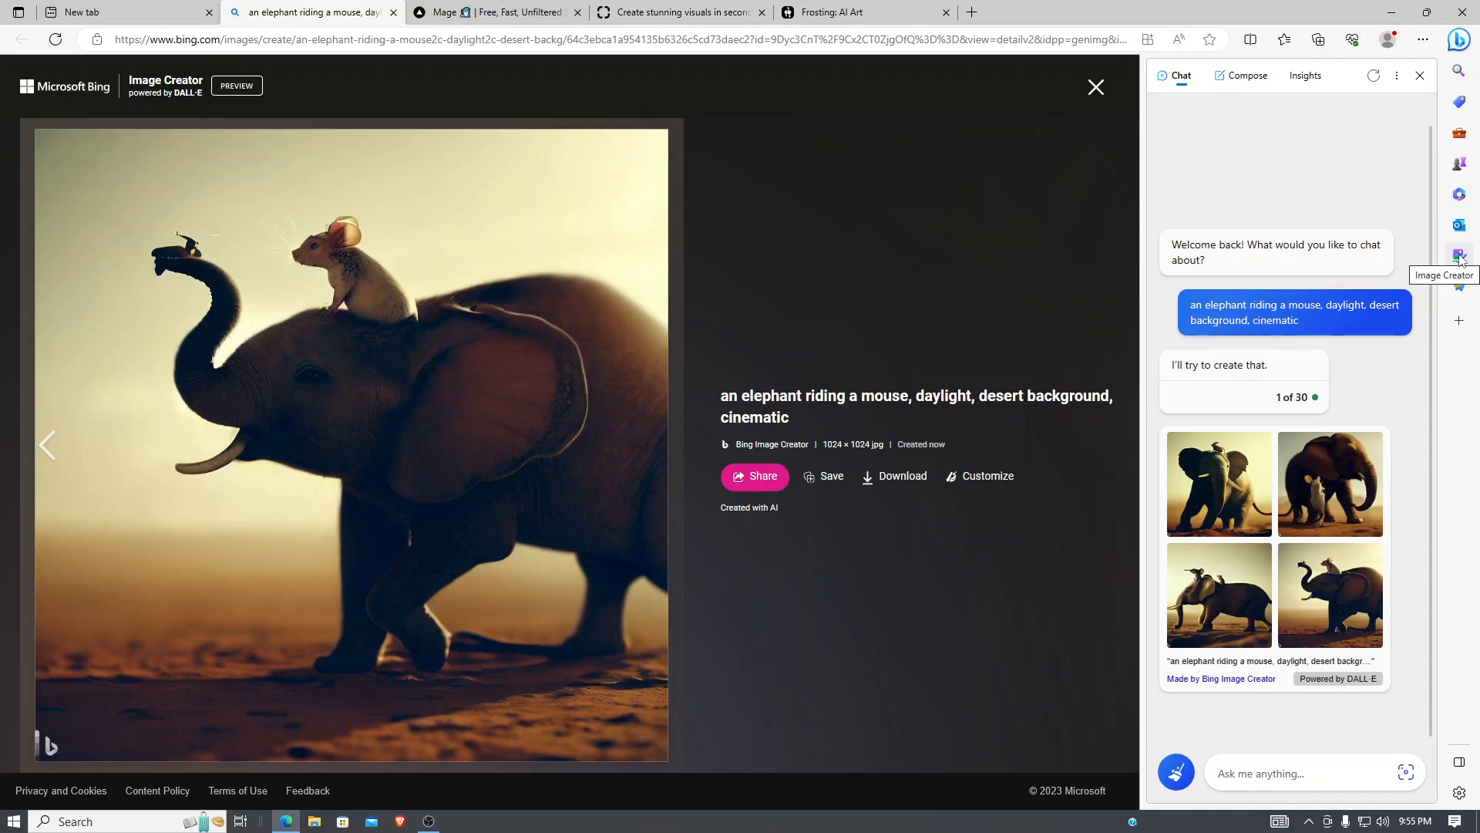
# Step: Copy the elephant prompt from the chat message and paste it into the sidebar Image Creator's prompt
pyautogui.moveTo(1203, 328)
pyautogui.moveTo(1191, 309); pyautogui.dragTo(1317, 332)
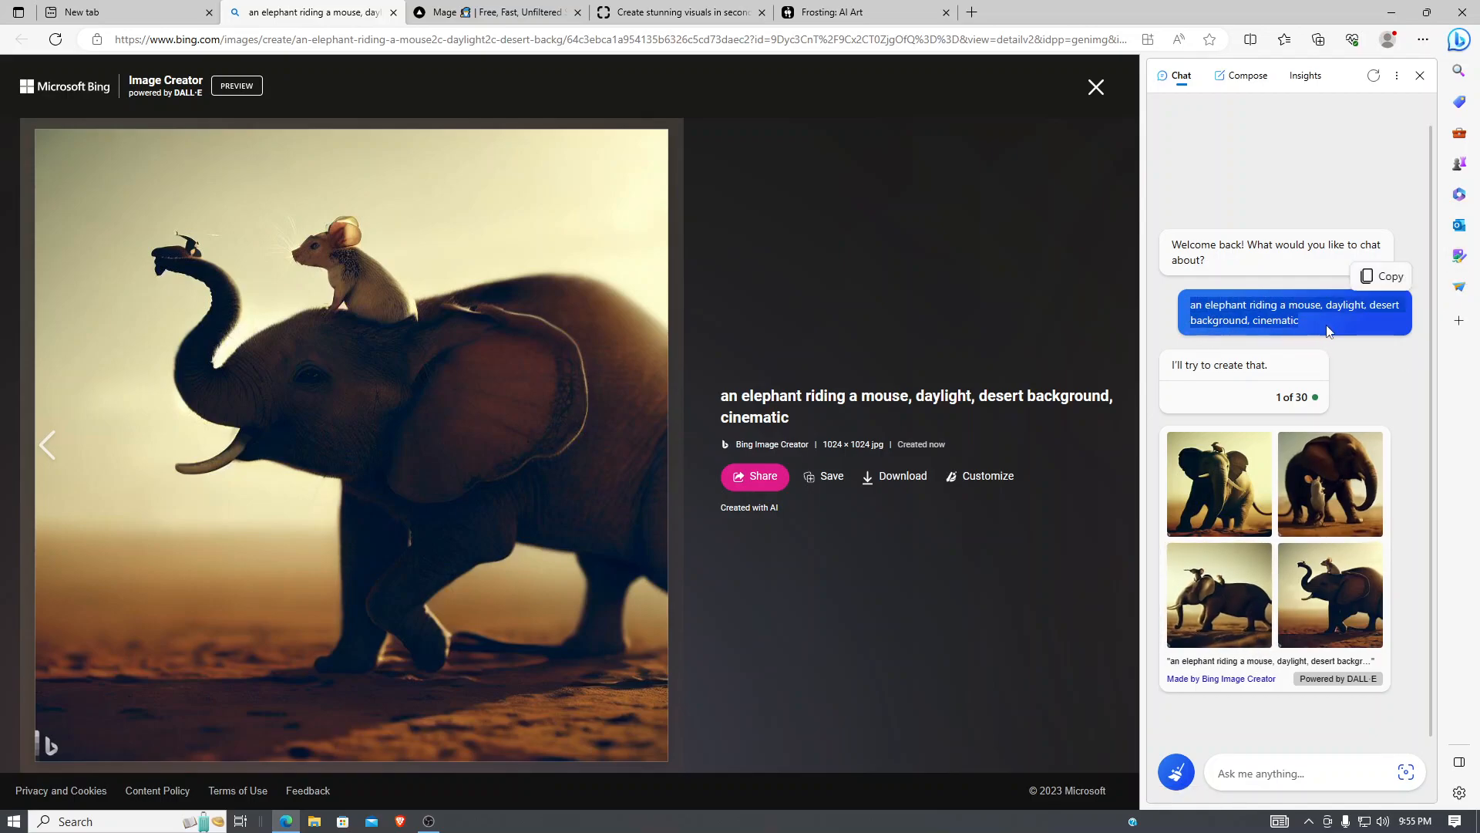
pyautogui.click(1365, 277)
pyautogui.click(1372, 198)
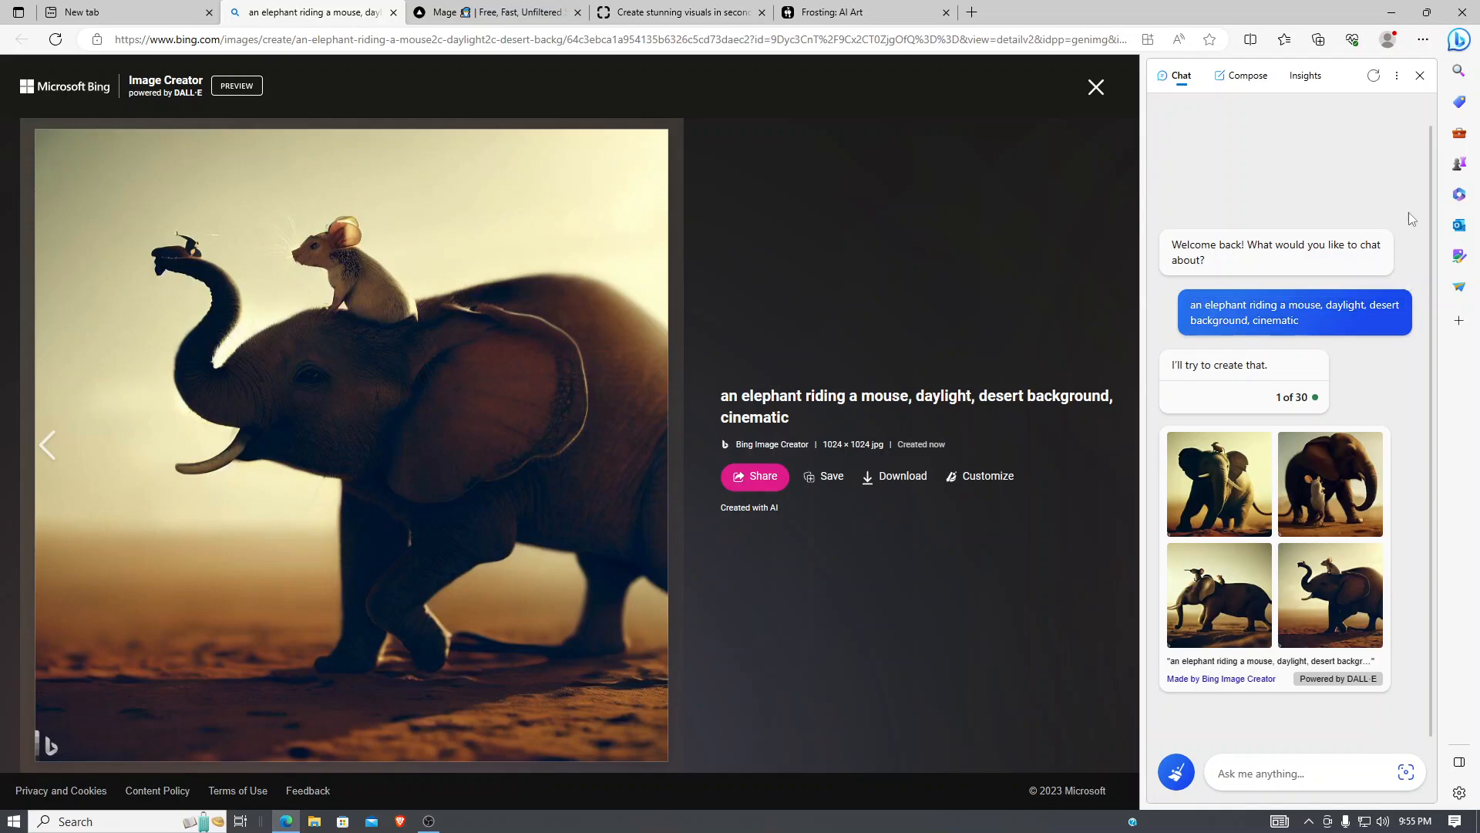
pyautogui.click(1459, 257)
pyautogui.click(1226, 177)
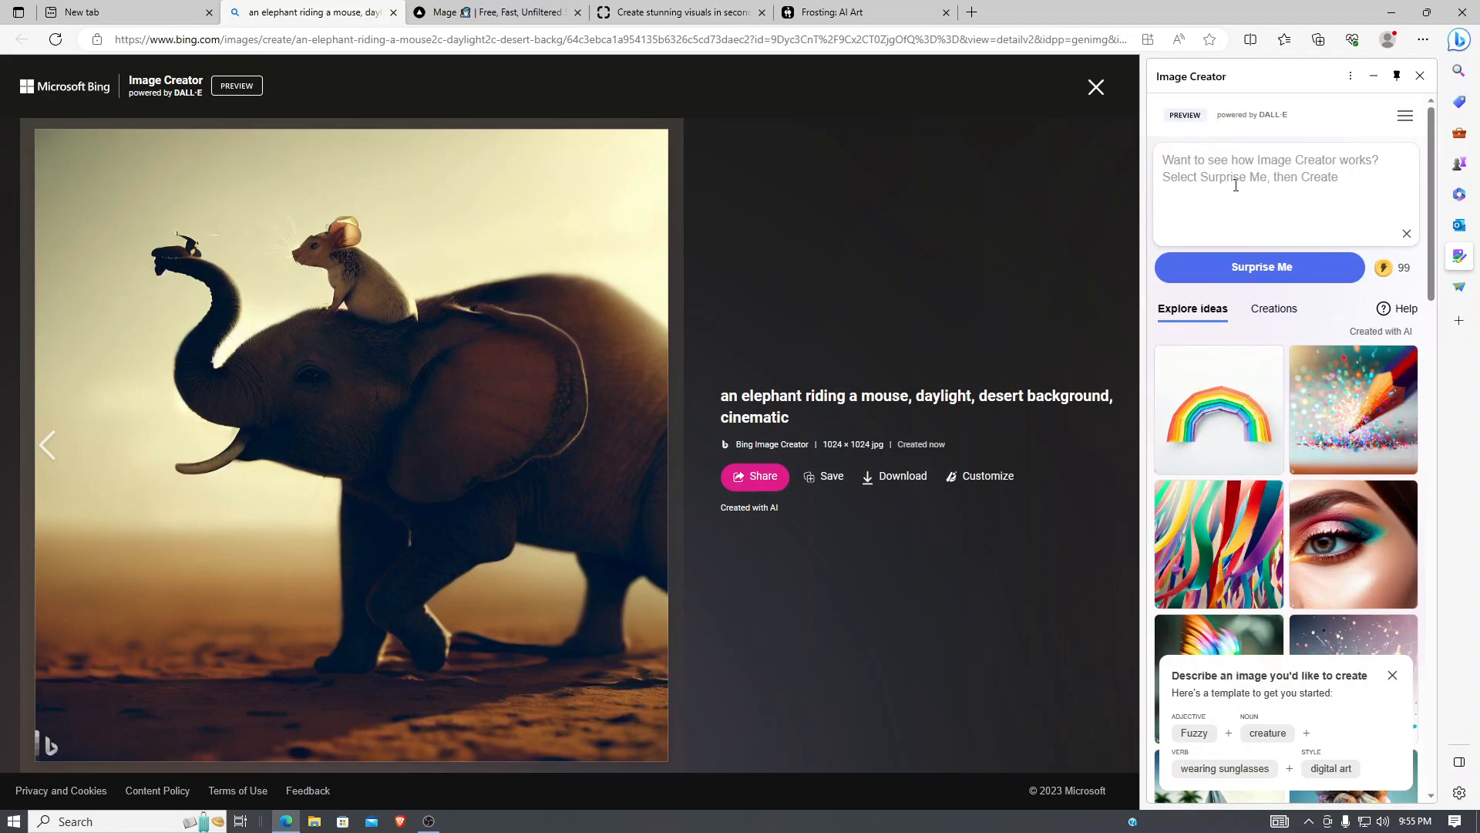
pyautogui.hotkey('ctrl', 'v')
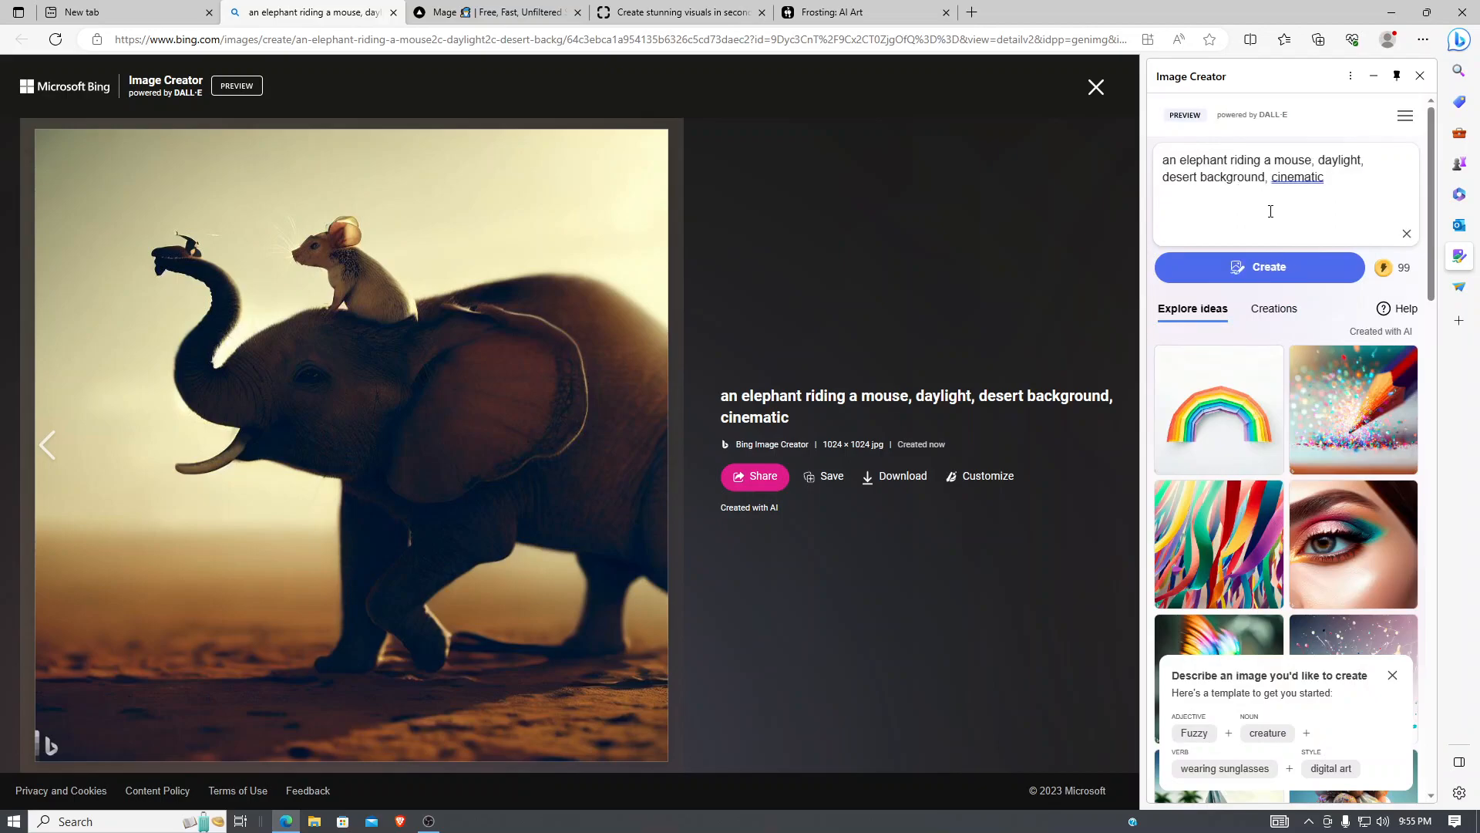
# Step: Reword the Image Creator prompt to "an elephant on top of a (giant mouse), daylight, desert background, cinematic" and generate the images
pyautogui.click(1321, 162)
pyautogui.press('BackSpace')
pyautogui.press('BackSpace')
pyautogui.press('BackSpace')
pyautogui.press('BackSpace')
pyautogui.press('BackSpace')
pyautogui.press('BackSpace')
pyautogui.press('BackSpace')
pyautogui.press('BackSpace')
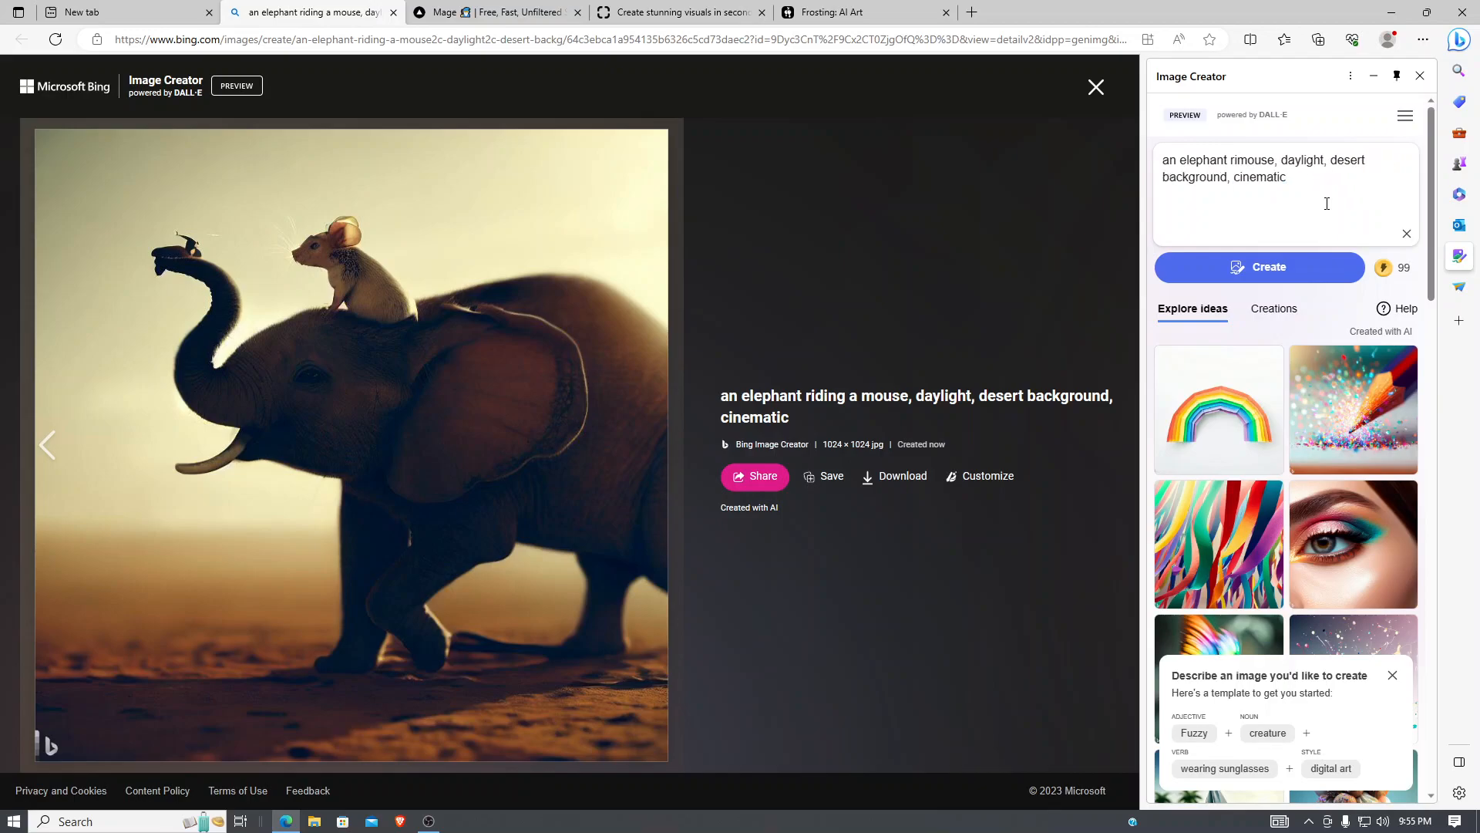
pyautogui.press('BackSpace')
pyautogui.write('on top of a')
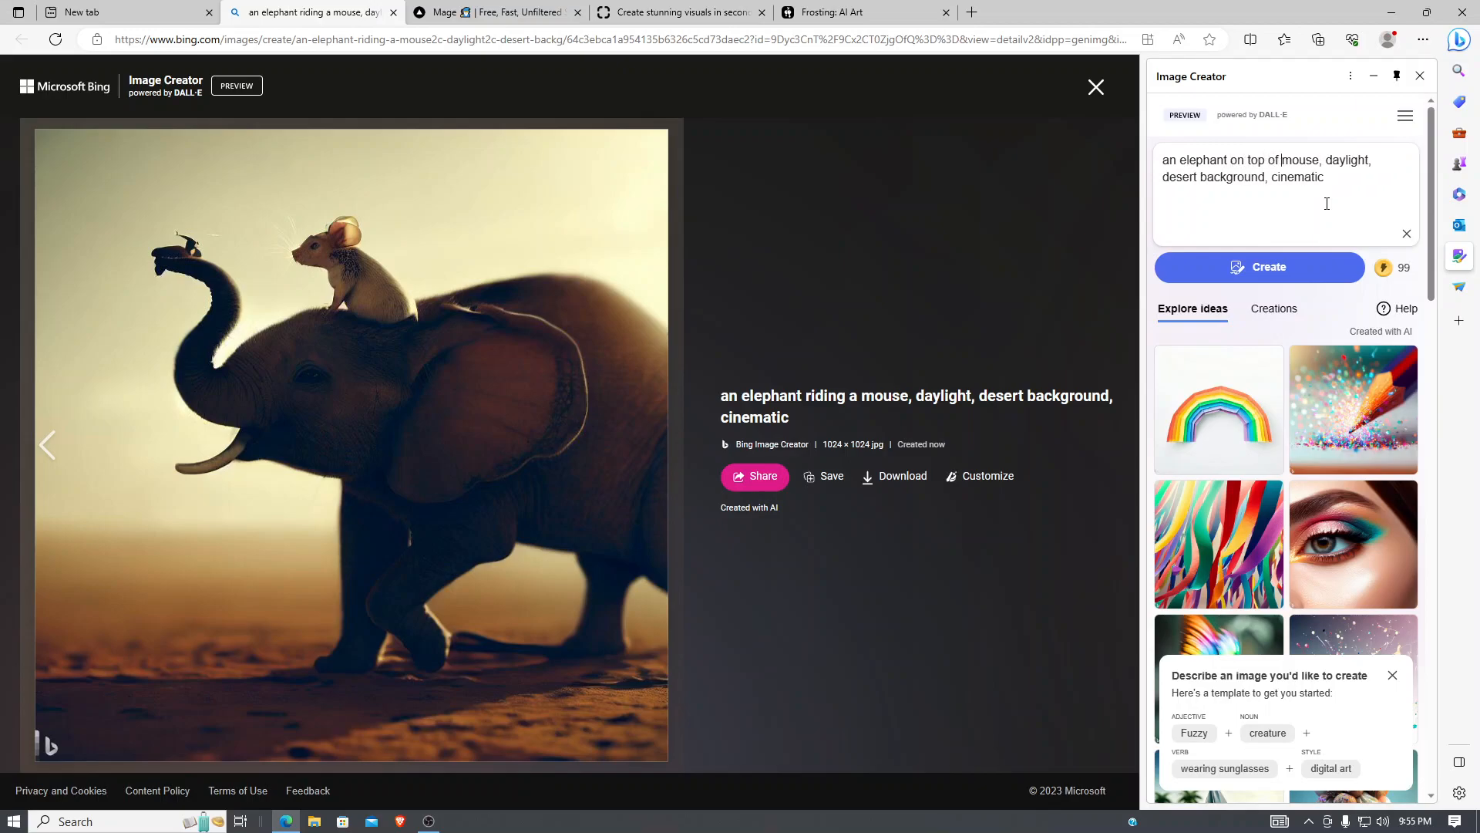
pyautogui.write(' giant ')
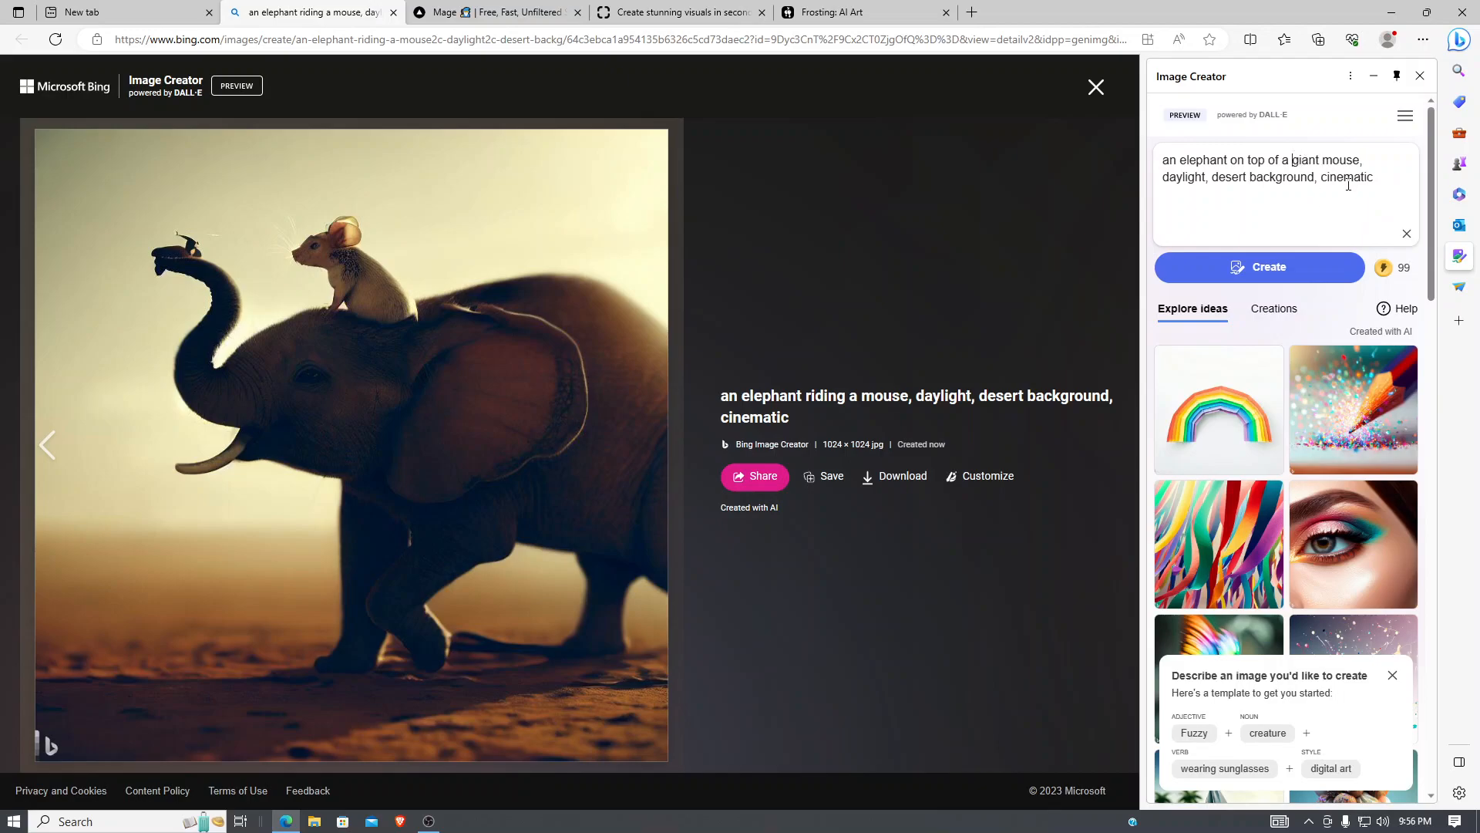
pyautogui.write('(')
pyautogui.write(')')
pyautogui.press('Return')
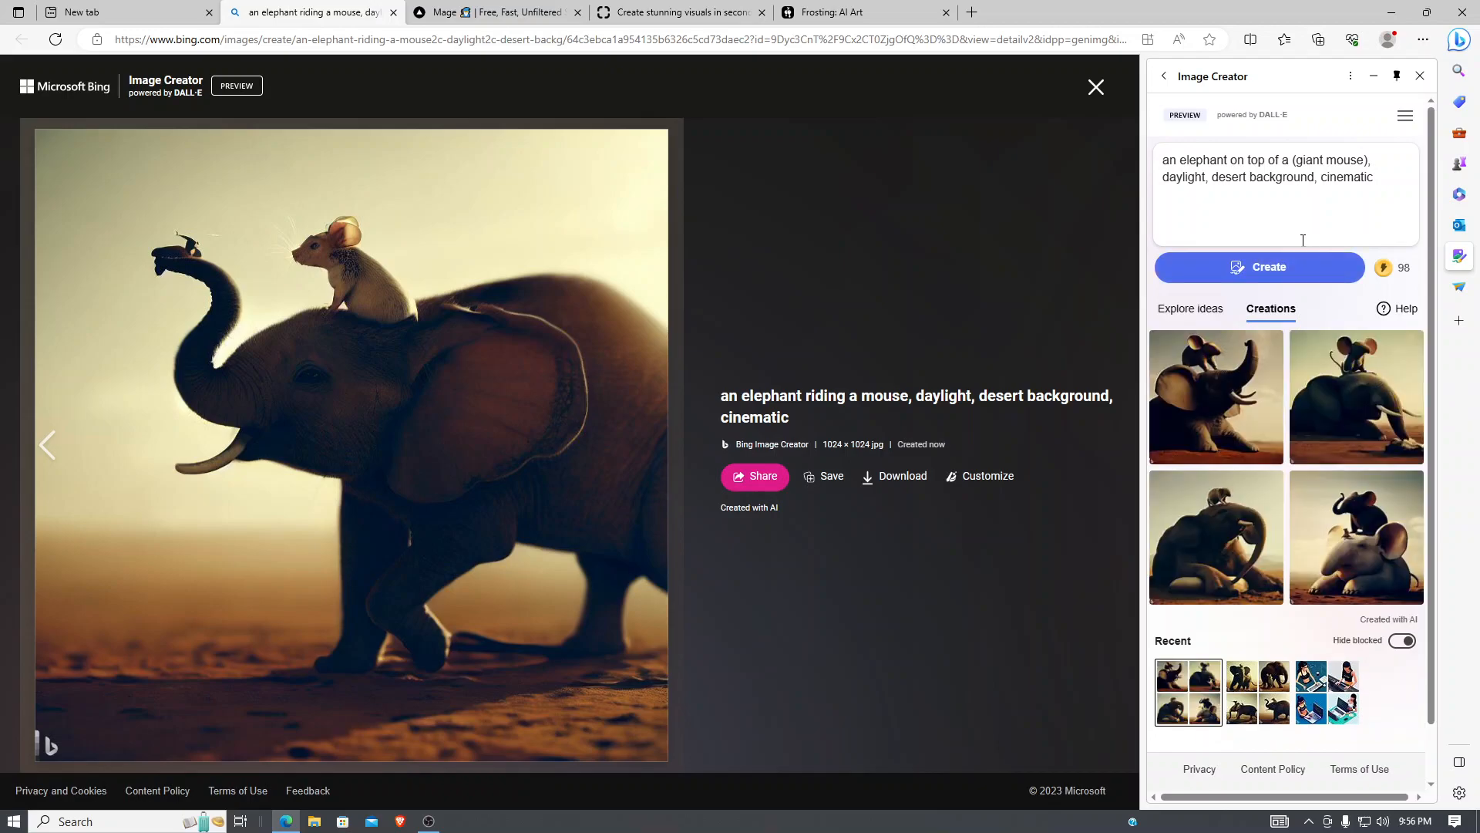
# Step: Look through the giant mouse images at full size, and close both Bing image result pages
pyautogui.click(1361, 391)
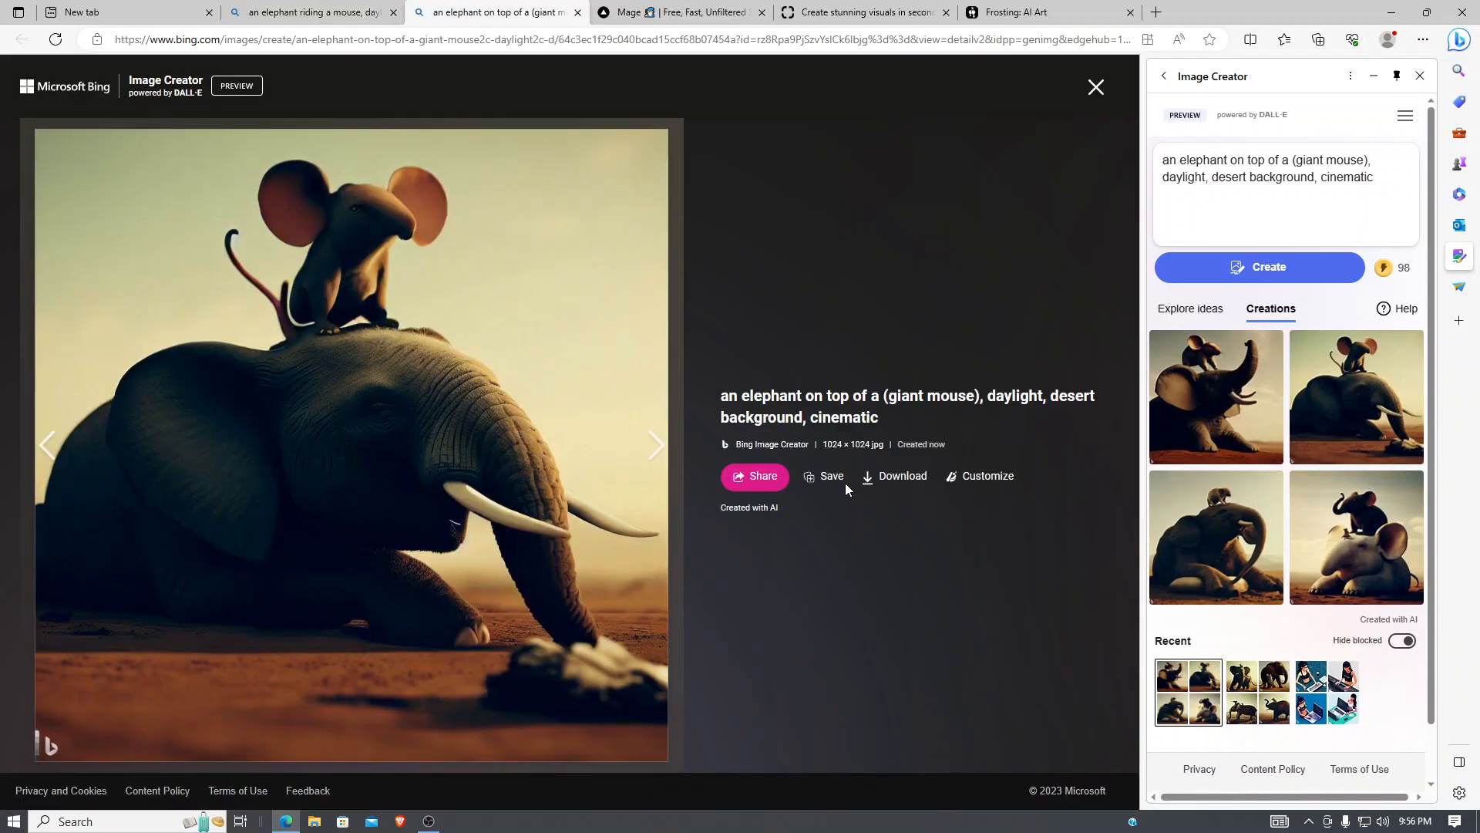
pyautogui.click(648, 445)
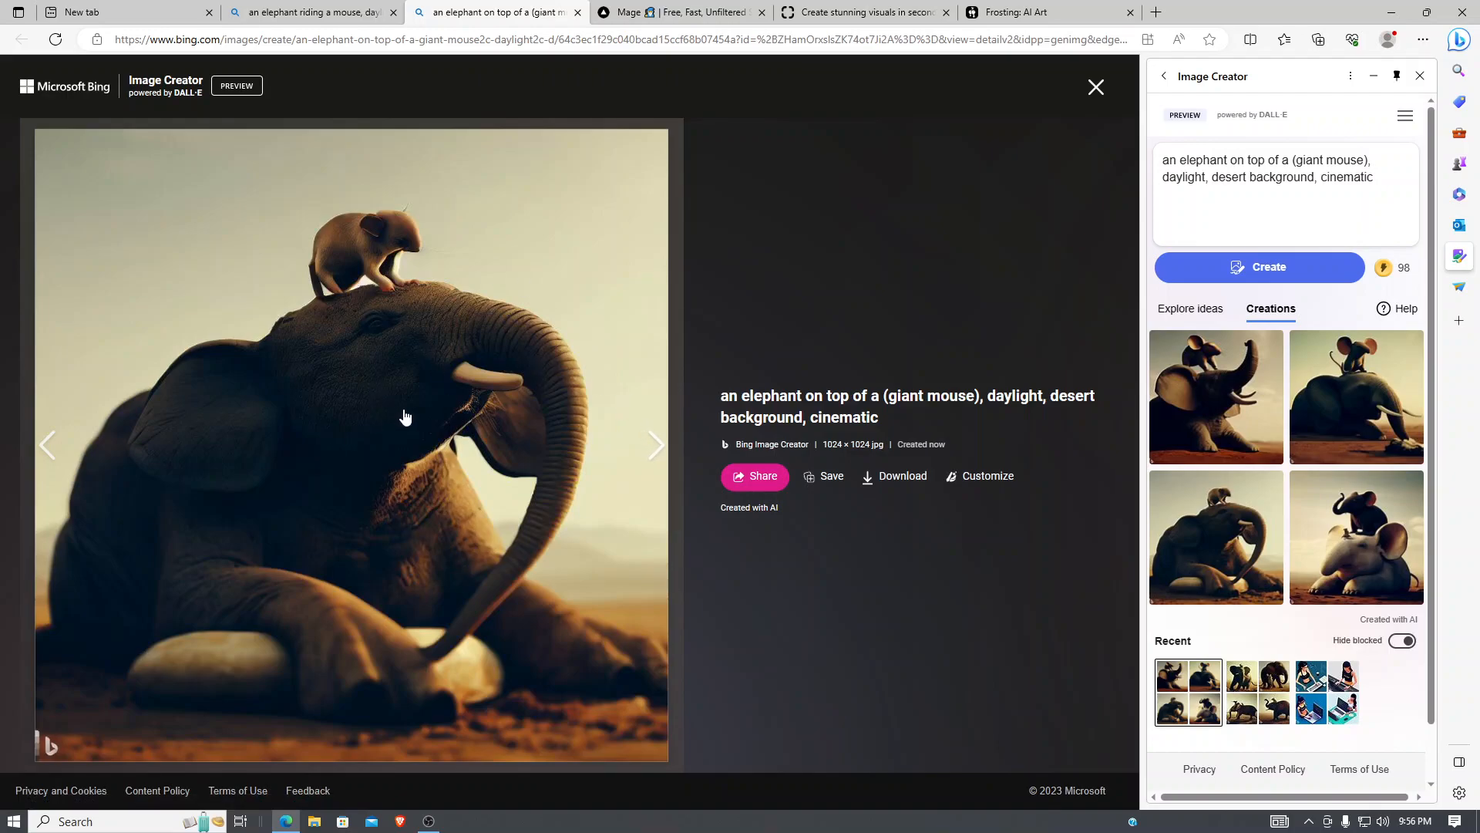
pyautogui.click(659, 446)
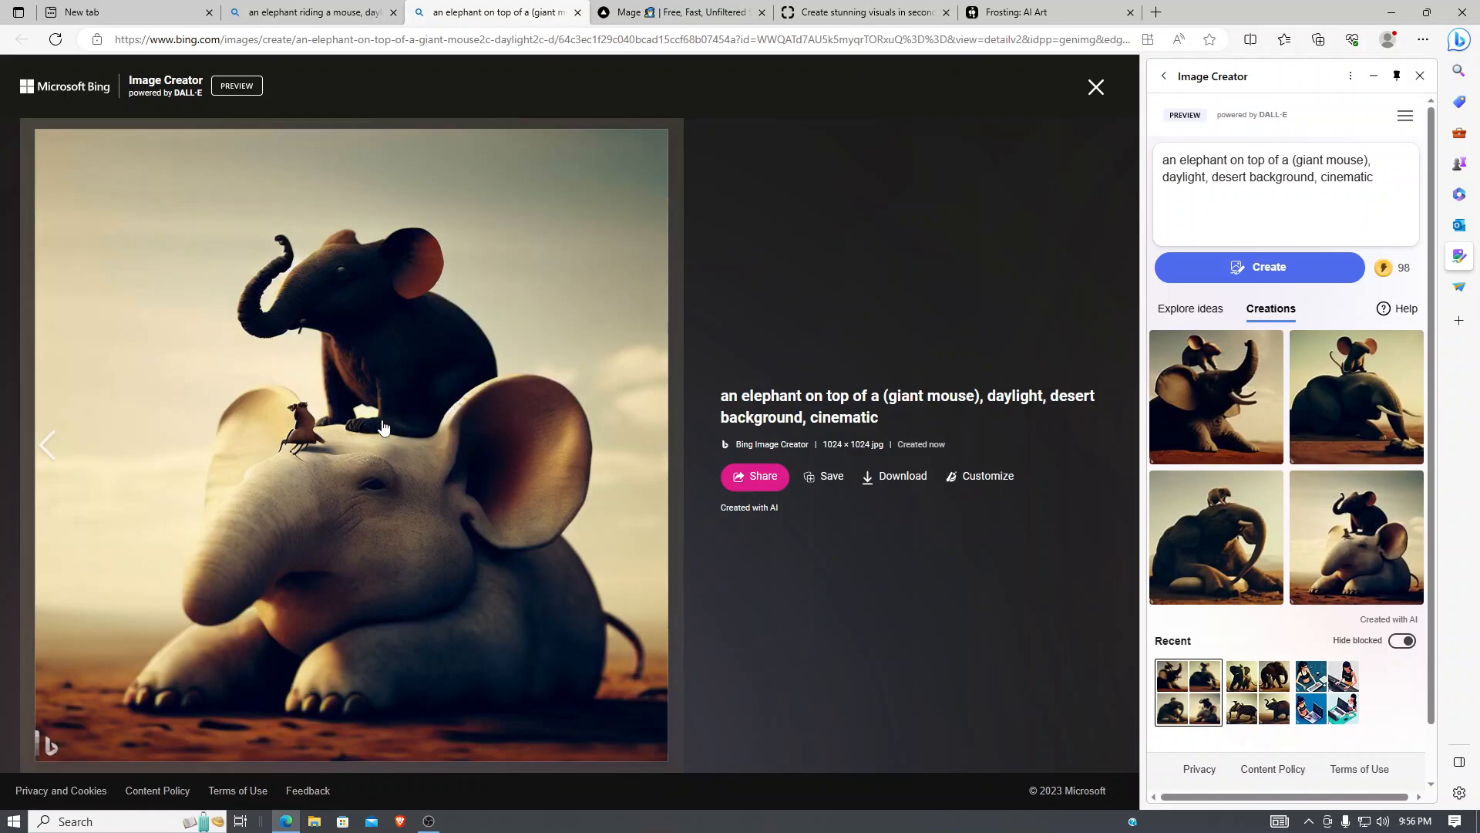
pyautogui.click(54, 448)
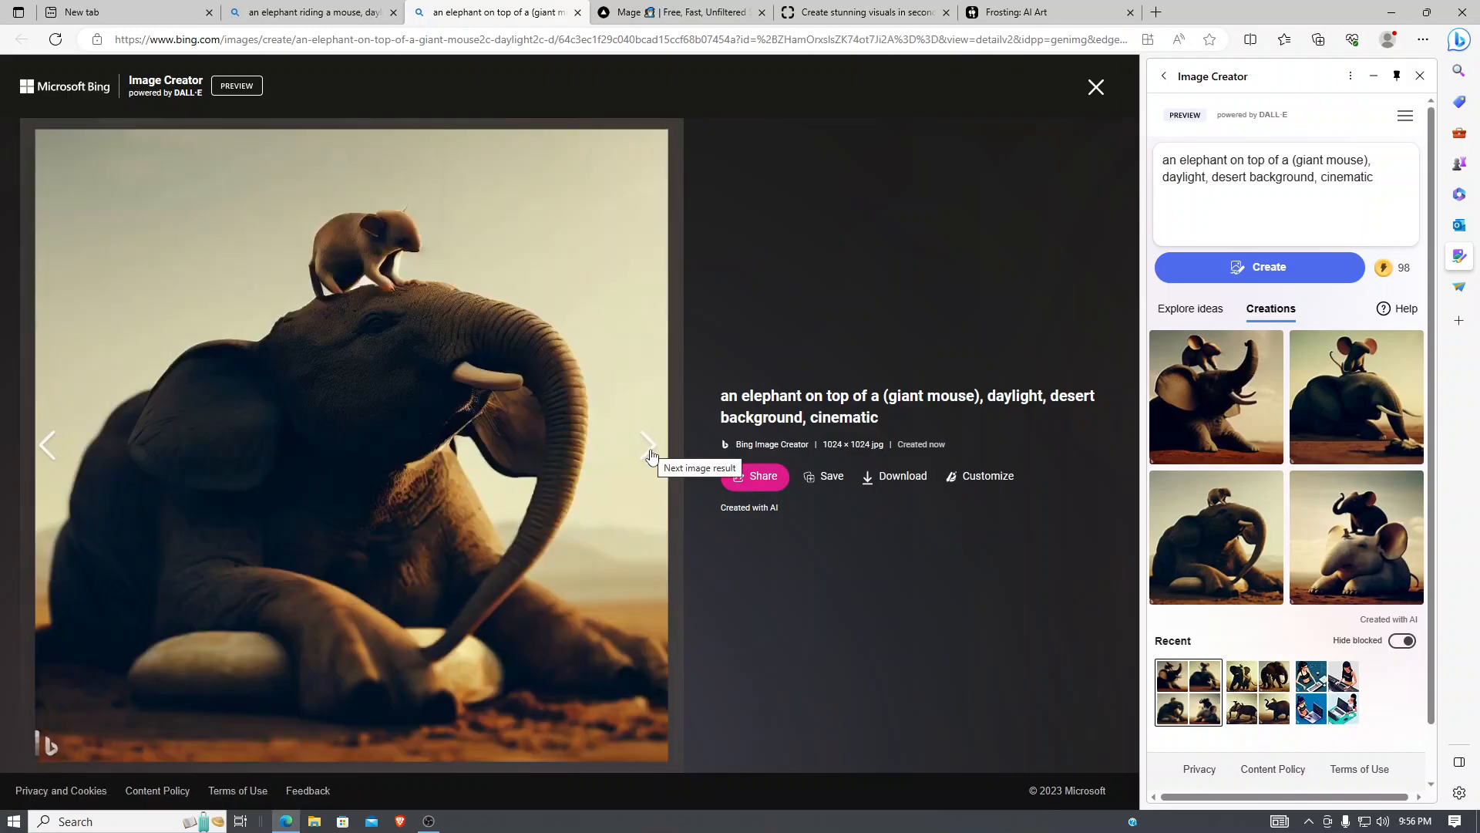
pyautogui.click(648, 446)
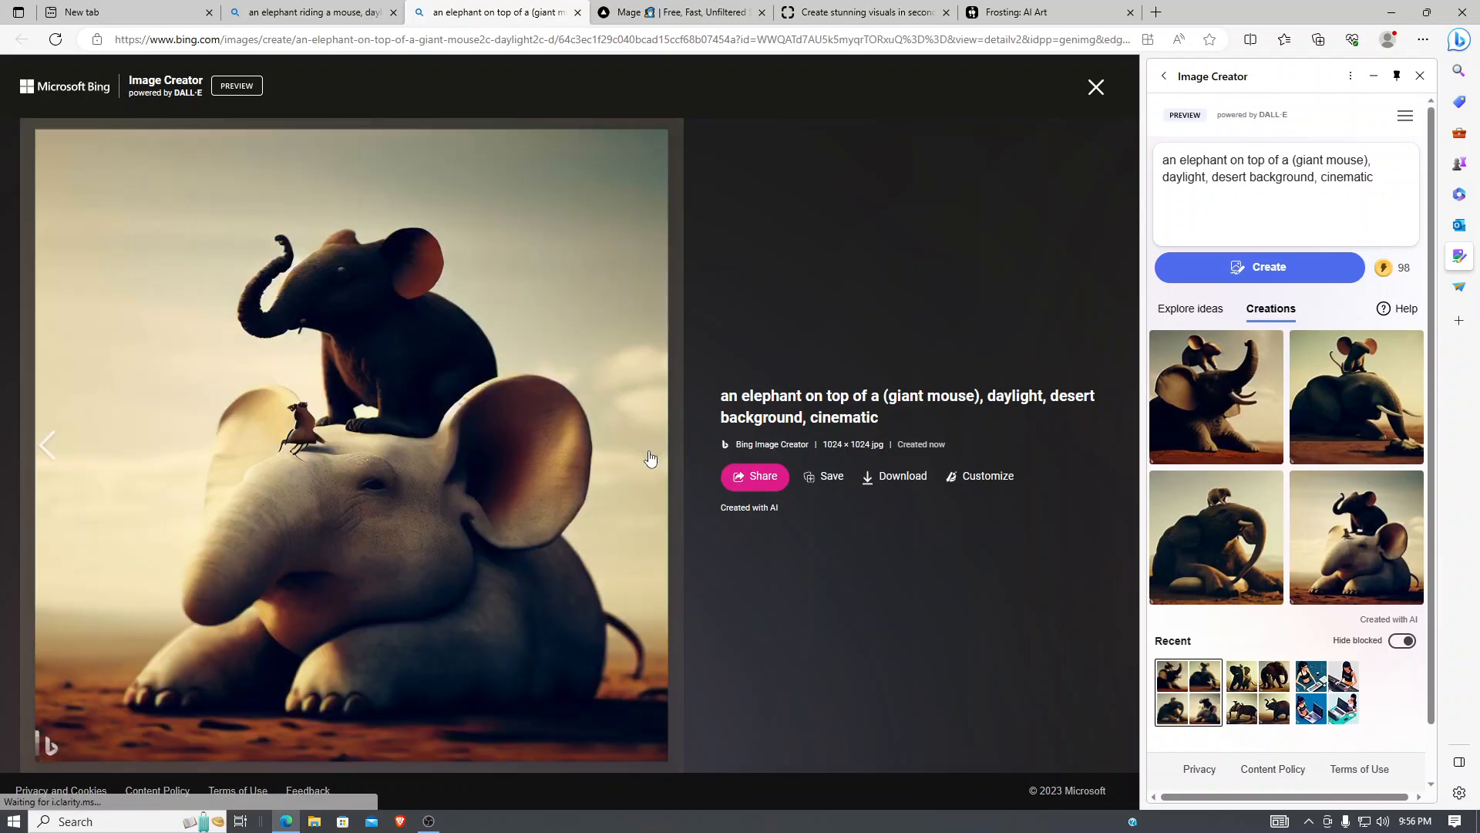
pyautogui.click(578, 12)
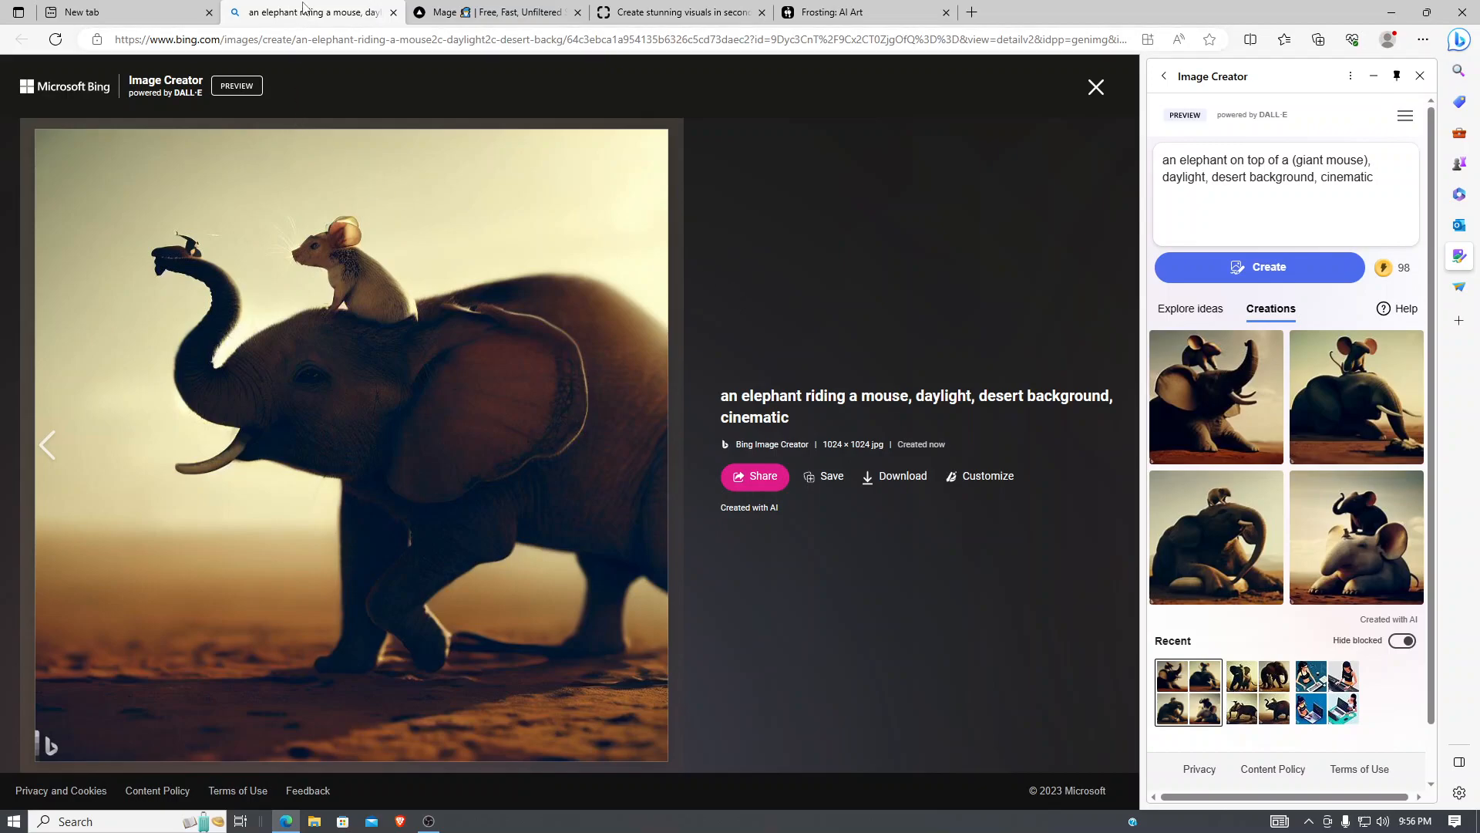
pyautogui.click(393, 13)
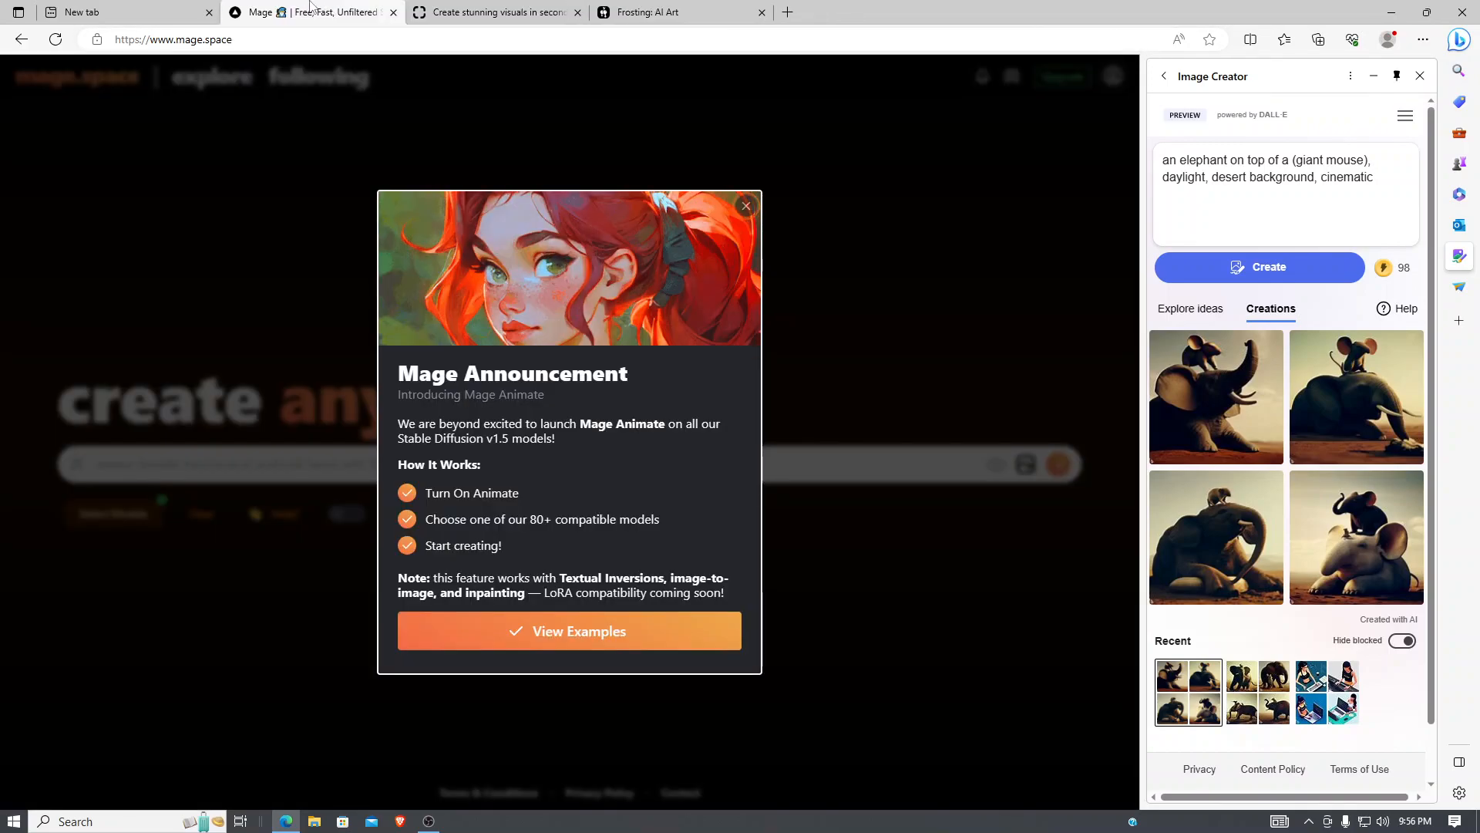
# Step: Dismiss the Mage announcement, generate an image from the copied "an elephant riding a mouse" prompt, and close its result
pyautogui.click(747, 208)
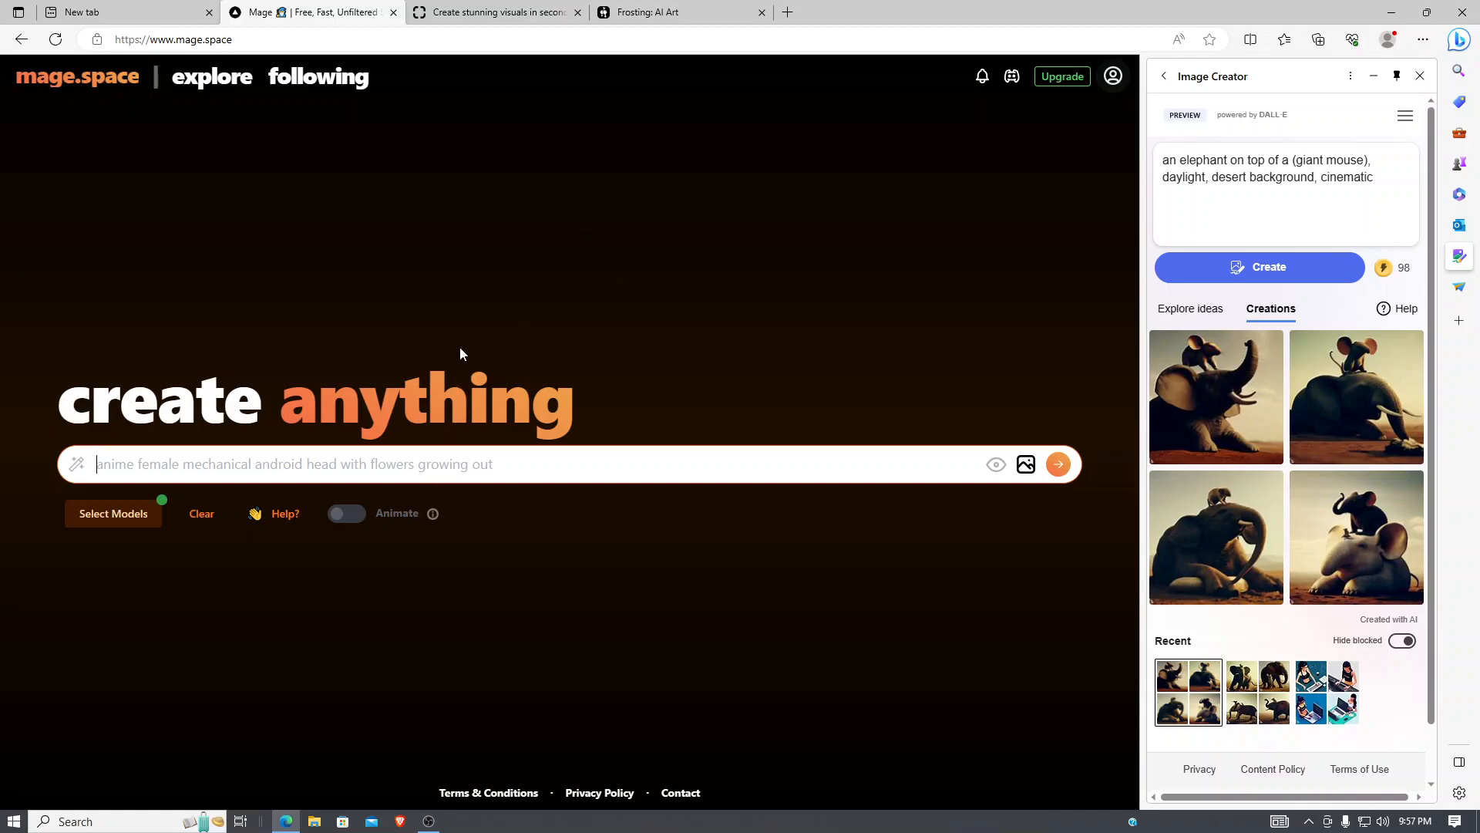
pyautogui.hotkey('ctrl', 'v')
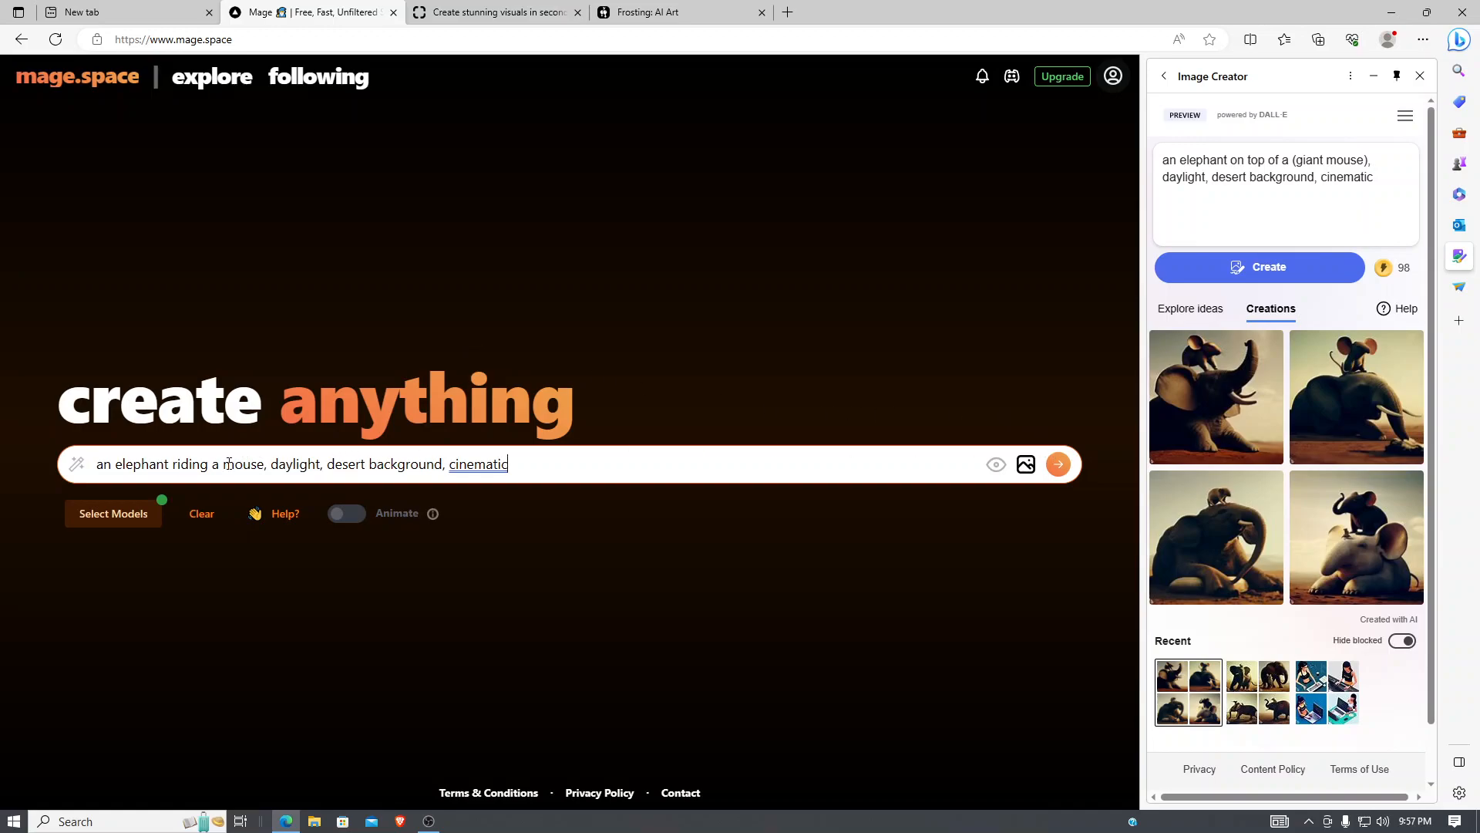
pyautogui.click(1058, 466)
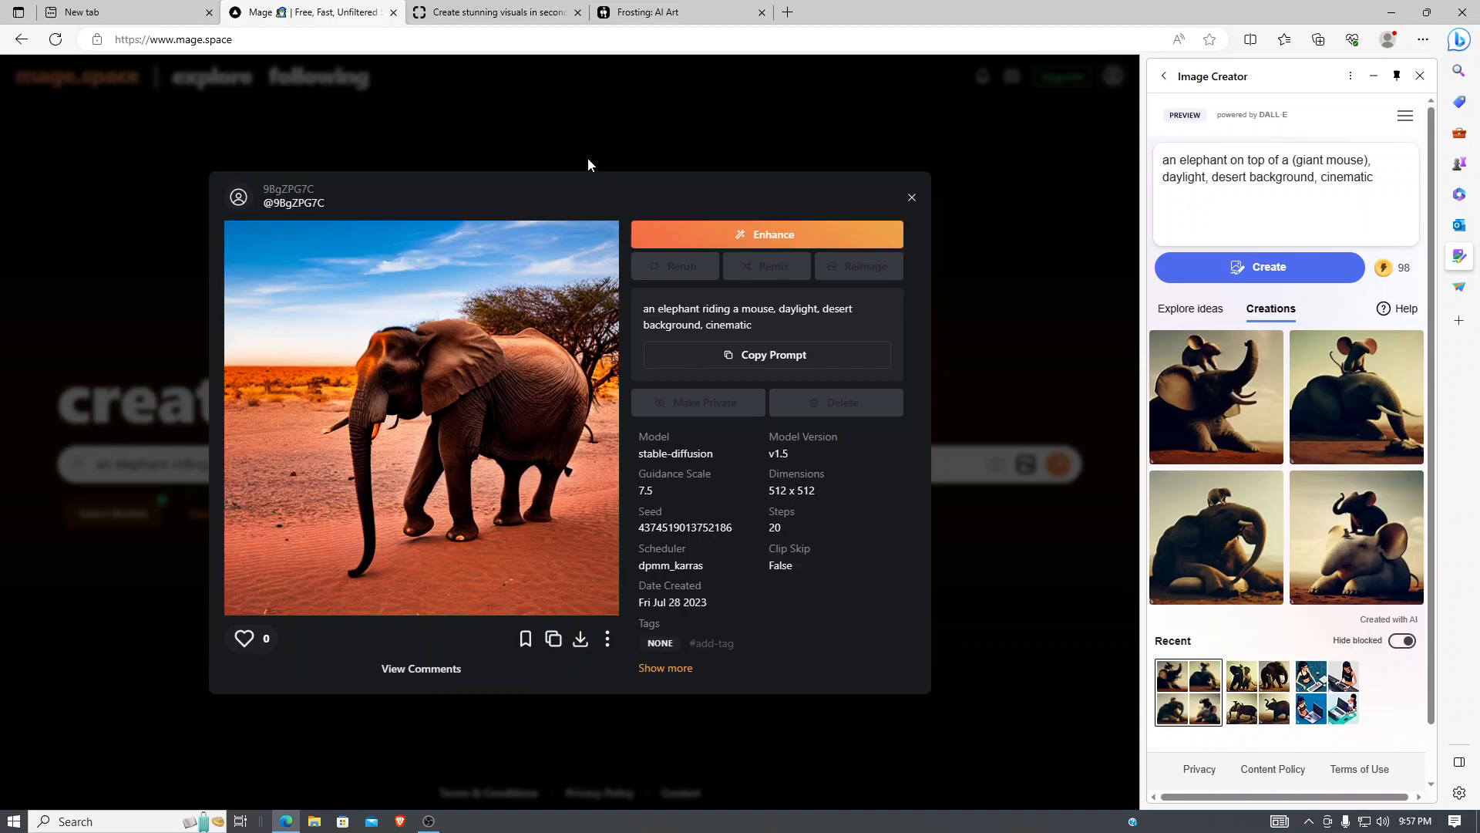
pyautogui.click(912, 199)
# Step: Generate another Mage image with the prompt "an elephant sitting on top of a gian mouse, daylight, desert background, cinematic" and close its result
pyautogui.click(523, 468)
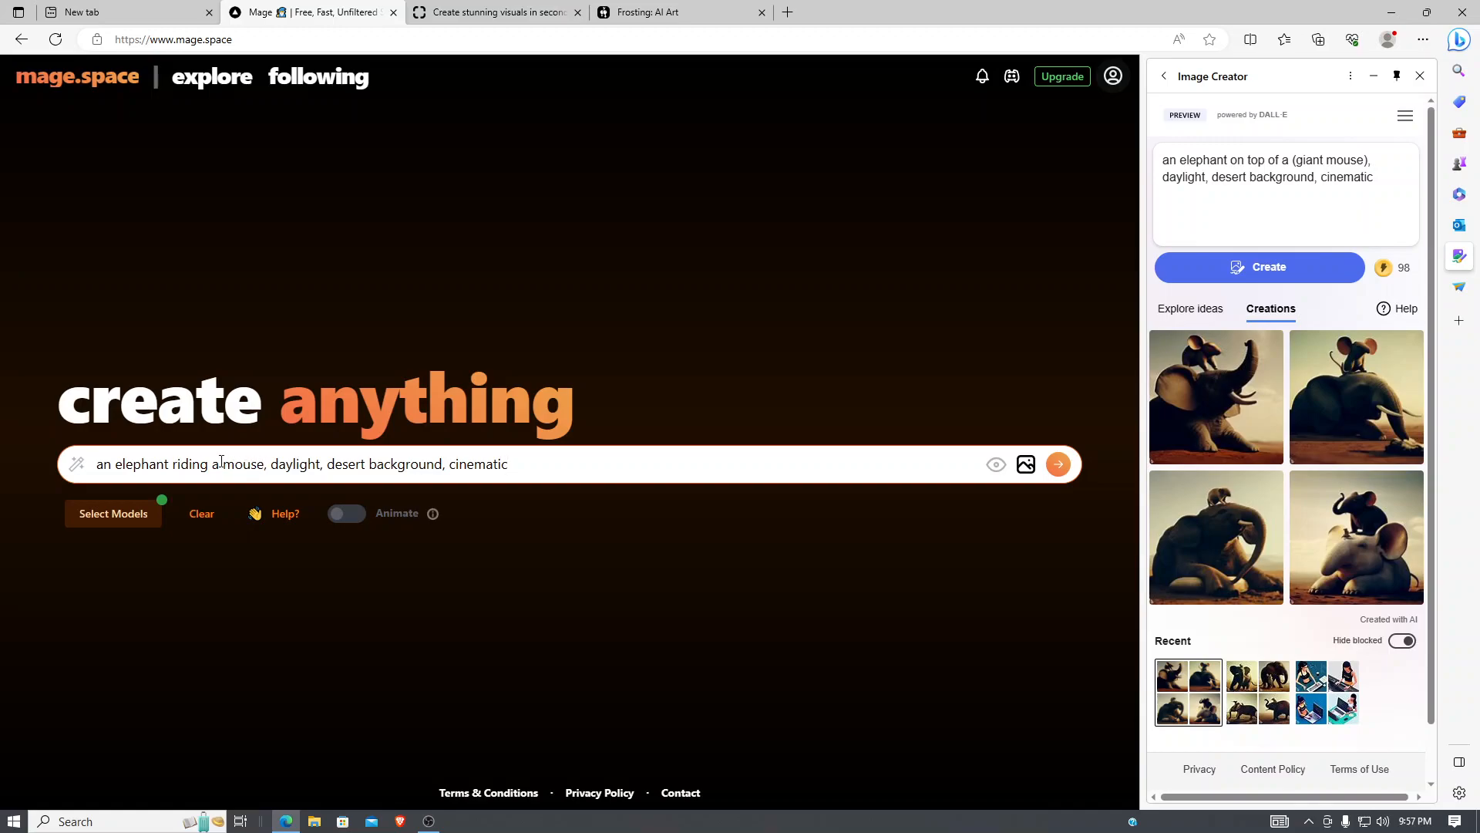
pyautogui.press('BackSpace')
pyautogui.press('BackSpace')
pyautogui.press('BackSpace')
pyautogui.press('BackSpace')
pyautogui.press('BackSpace')
pyautogui.press('BackSpace')
pyautogui.press('BackSpace')
pyautogui.press('BackSpace')
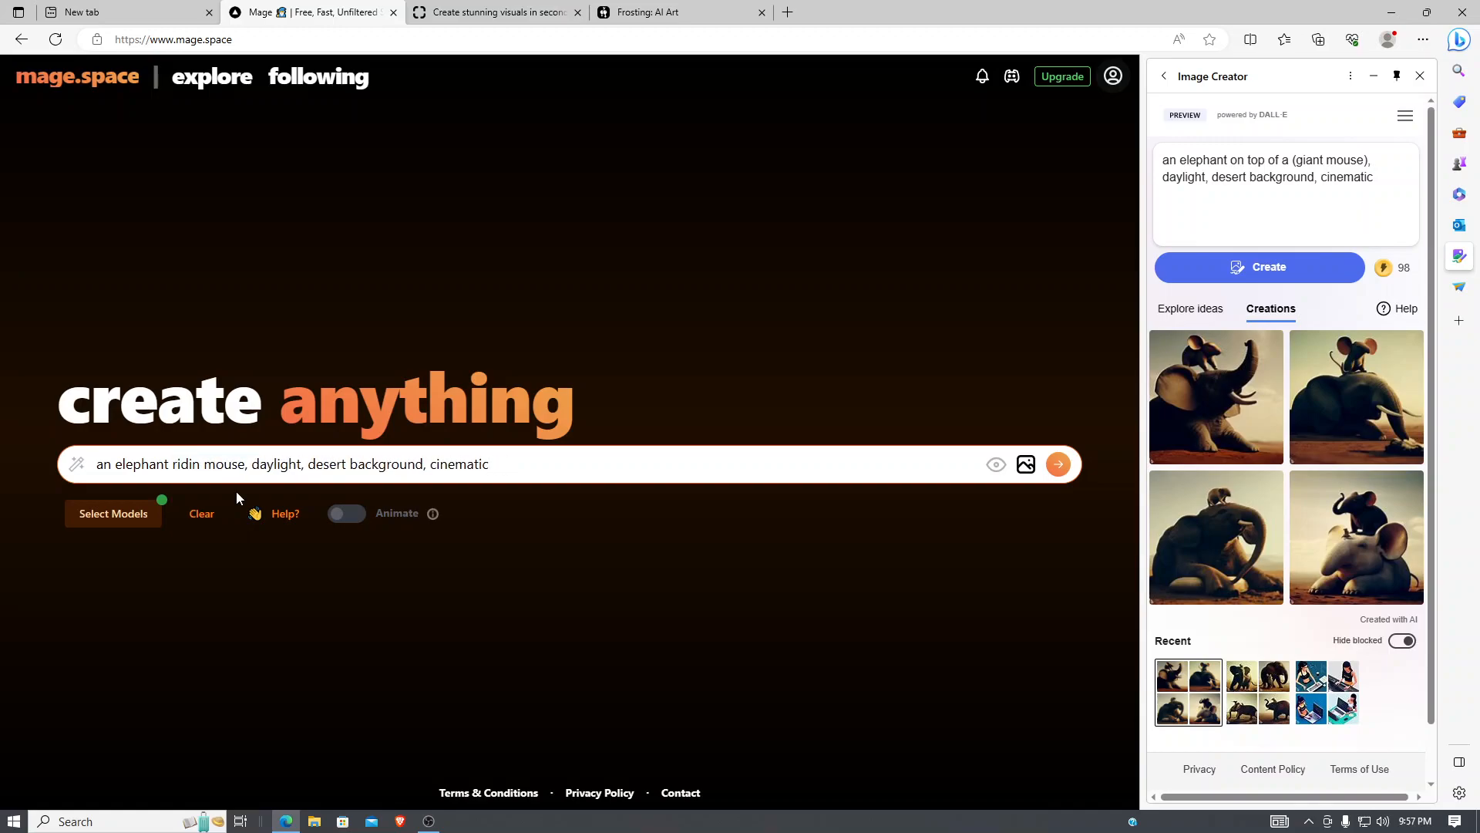
pyautogui.write('sitt')
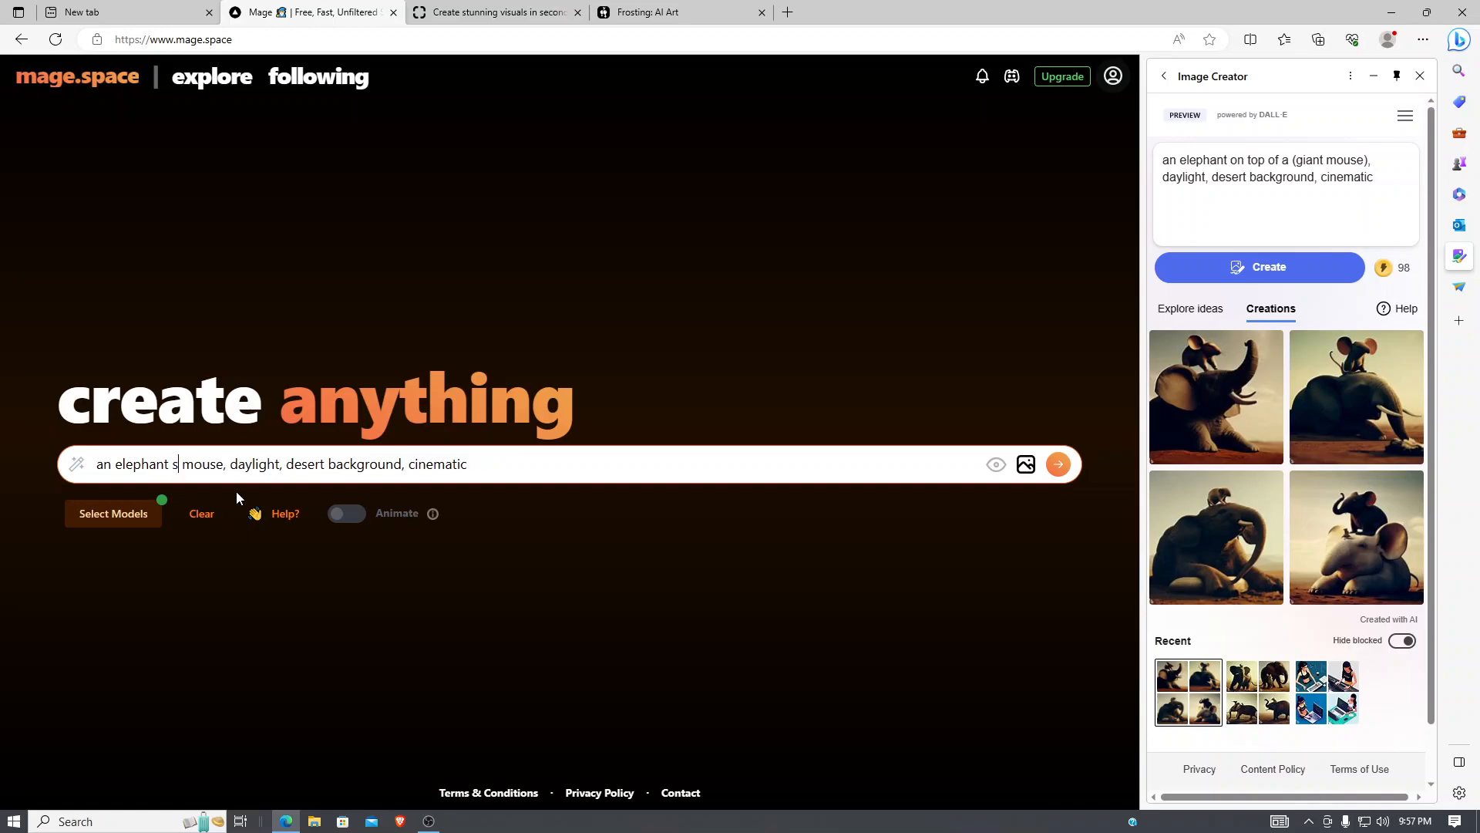
pyautogui.write('ing on top')
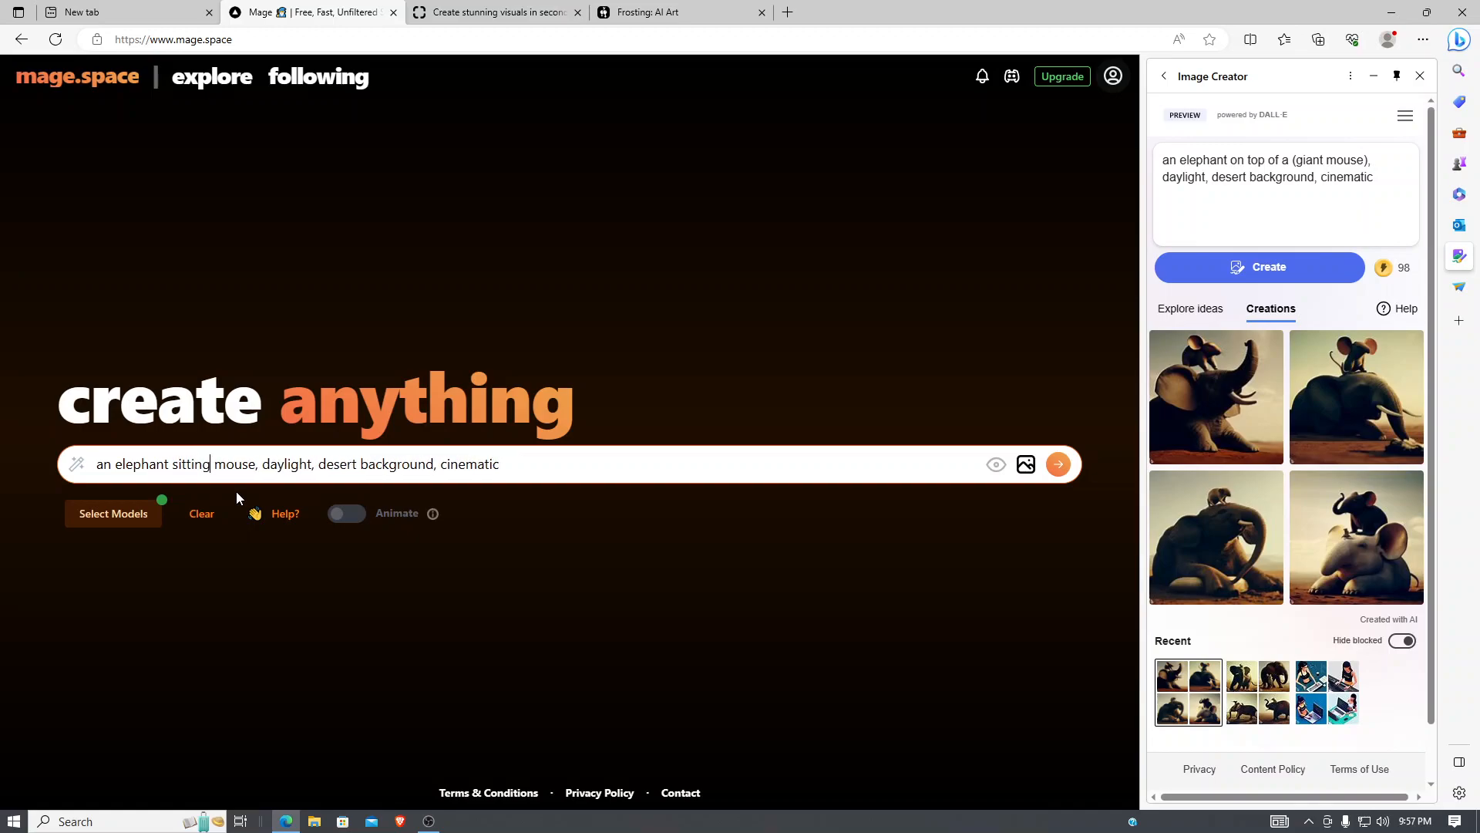
pyautogui.write(' of a gian')
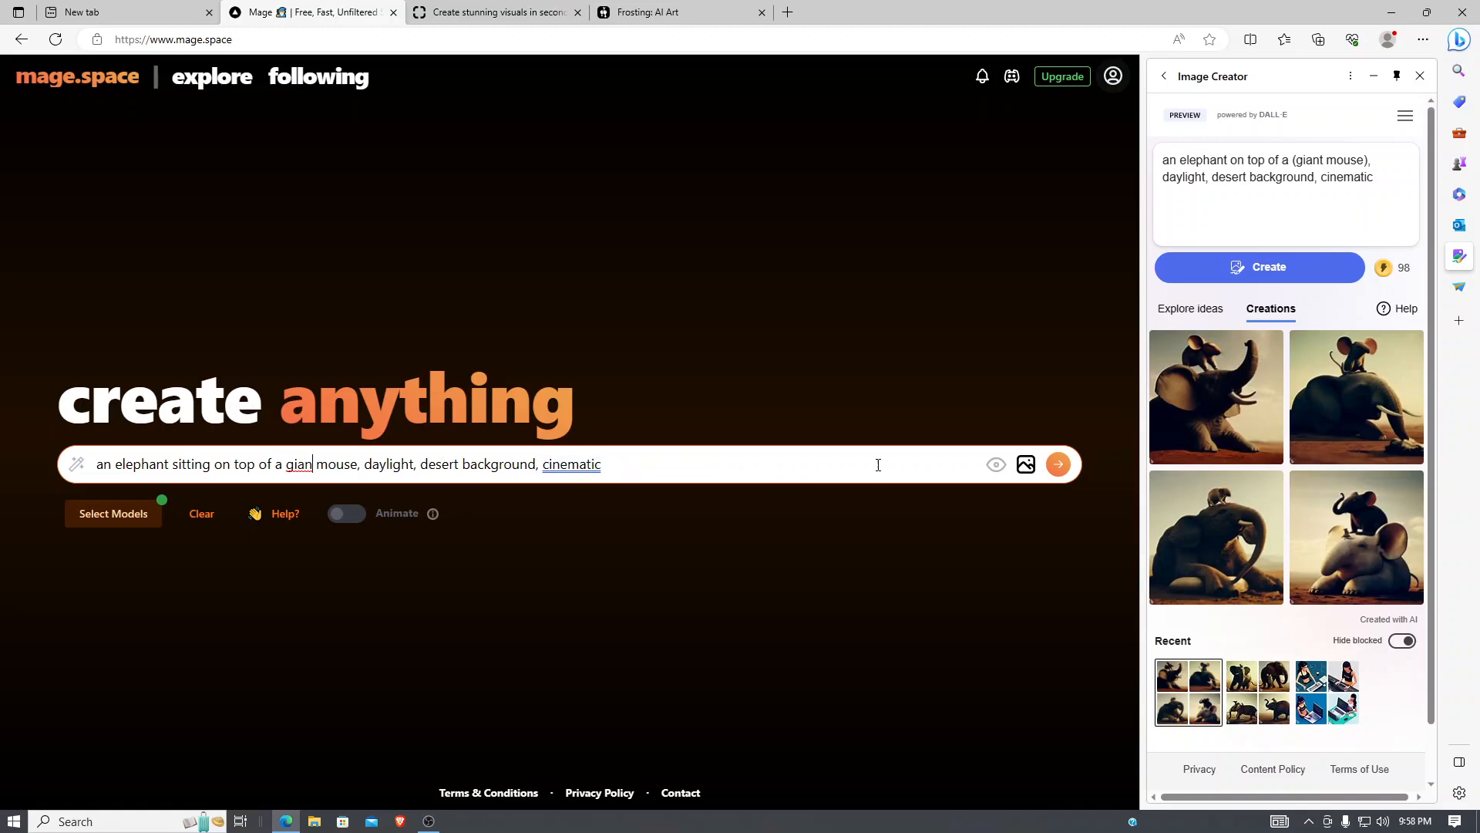
pyautogui.press('Return')
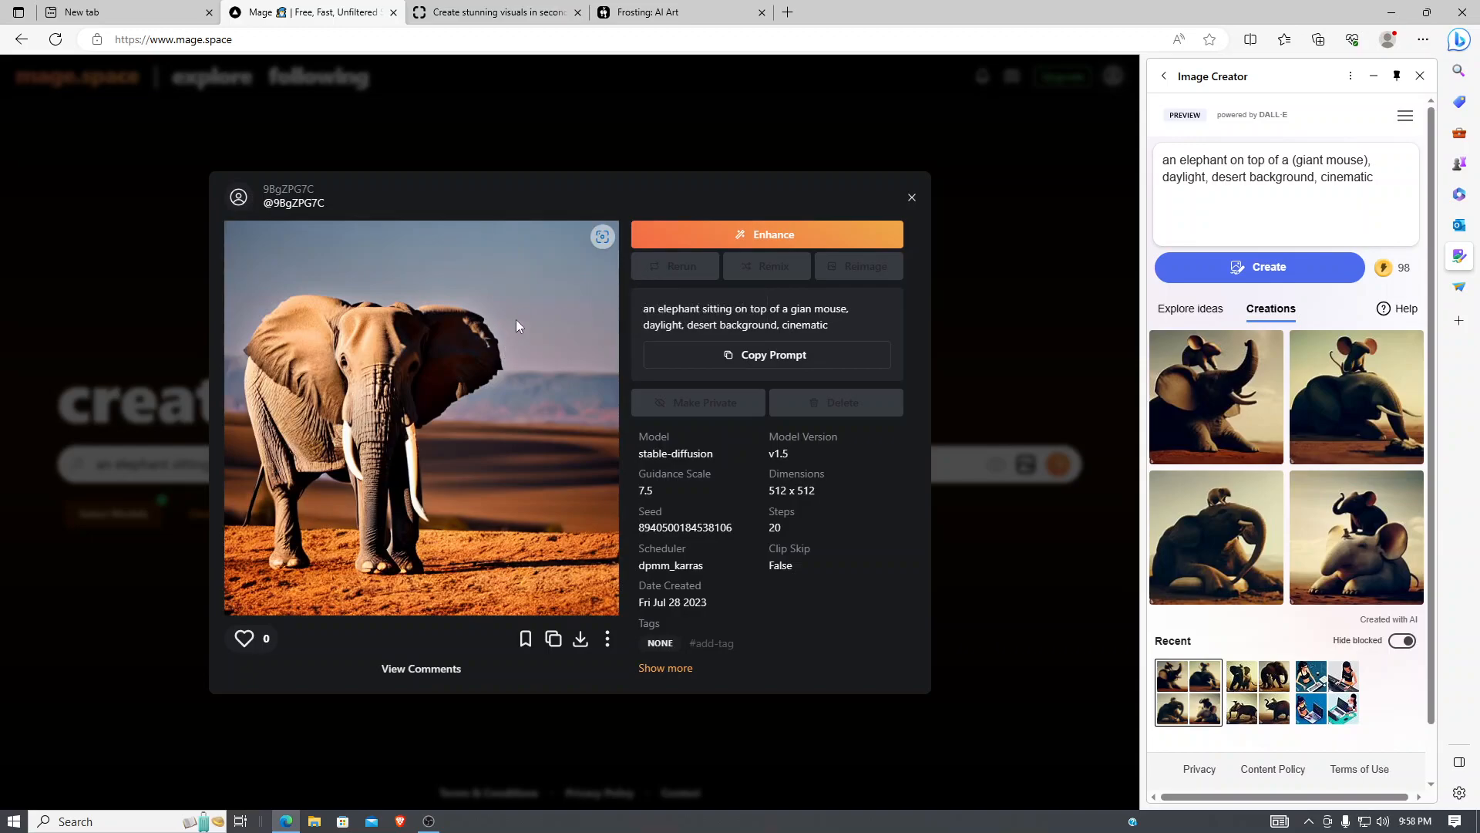
pyautogui.moveTo(1409, 270)
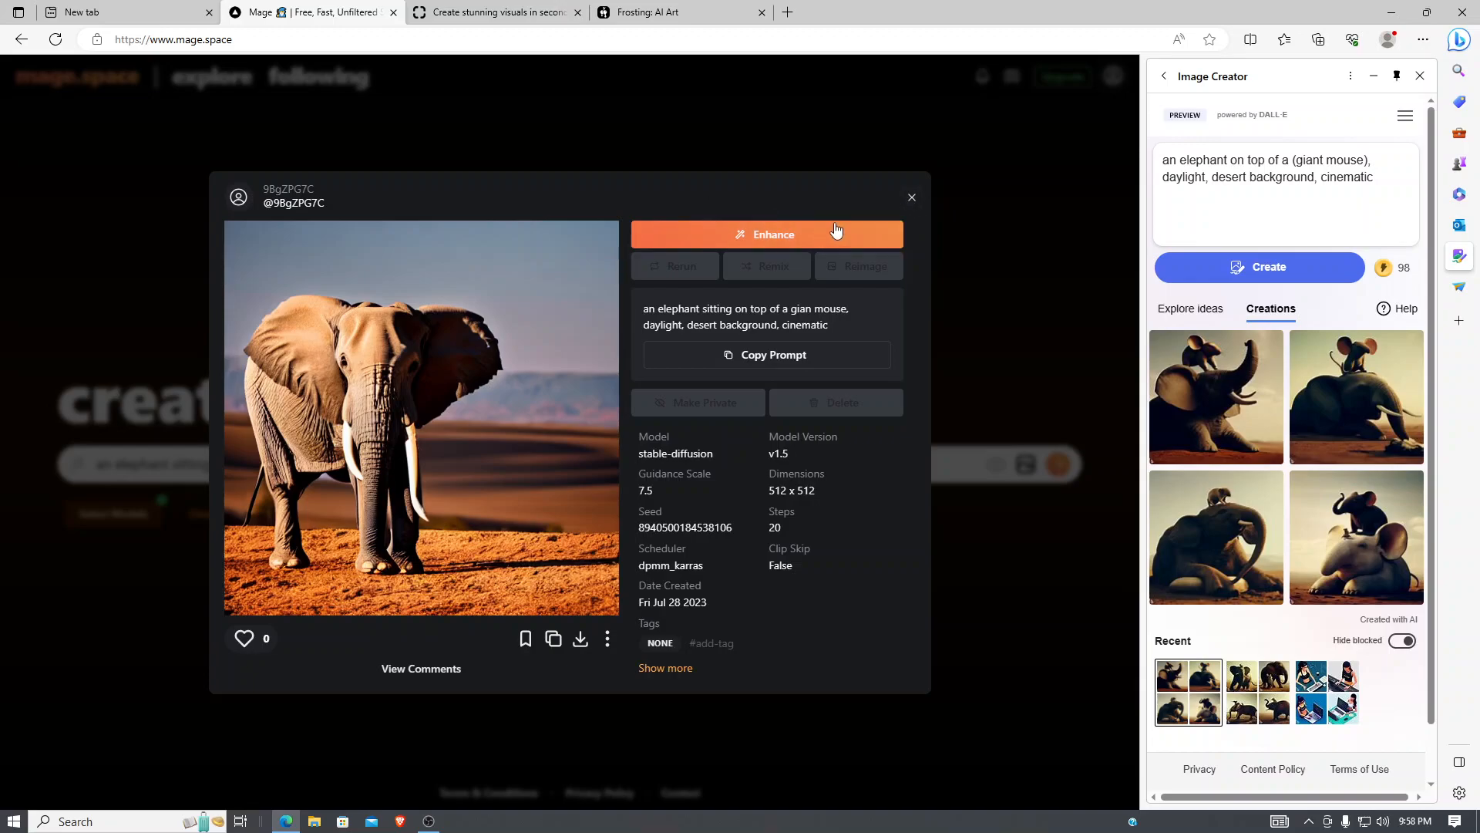
pyautogui.click(910, 201)
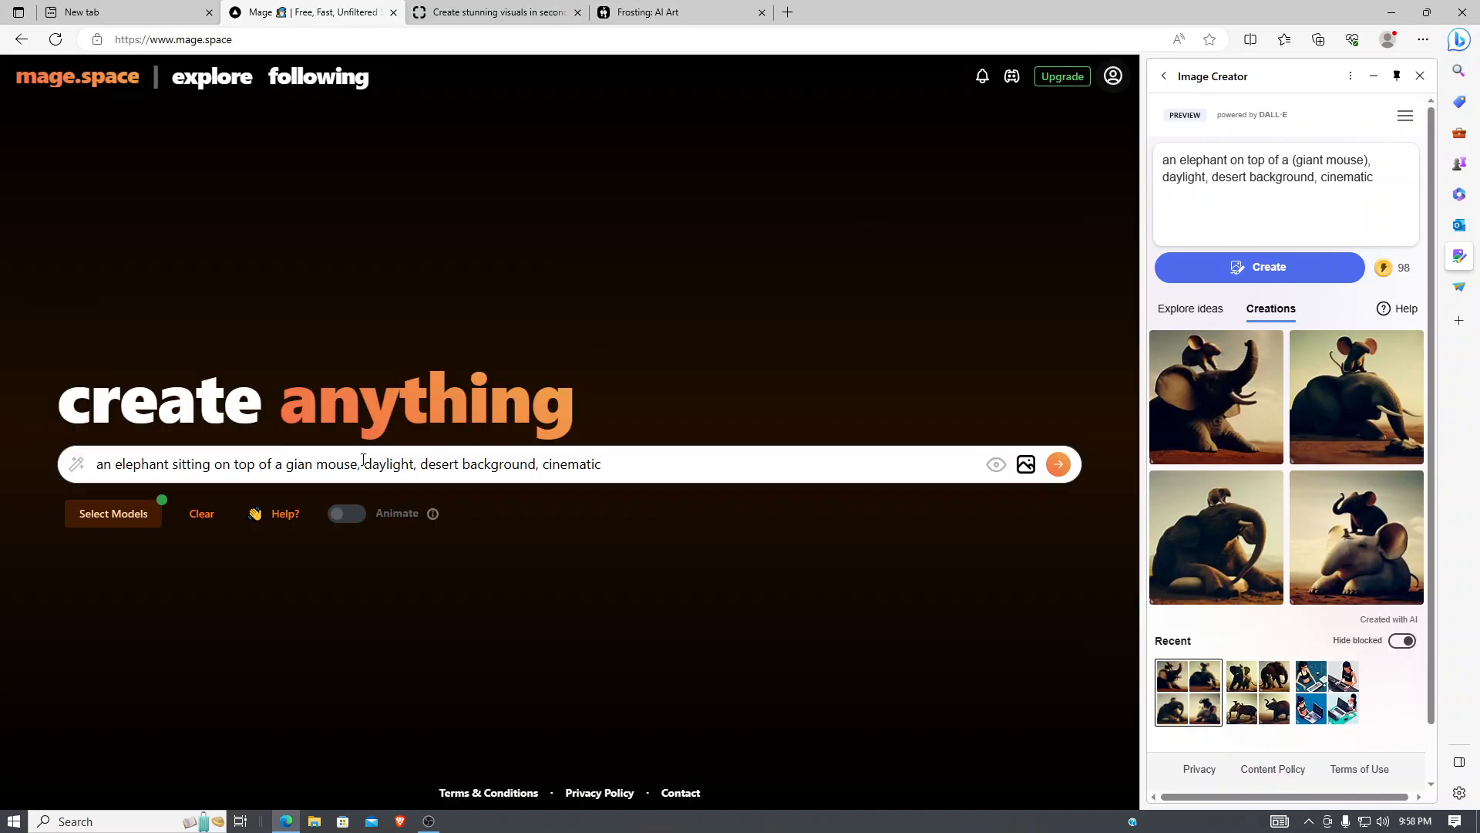
# Step: Generate a Mage image with the prompt "an elephant sitting on top of a (giant mouse), daylight, desert background, cinematic" and close its result
pyautogui.click(313, 462)
pyautogui.write('t)')
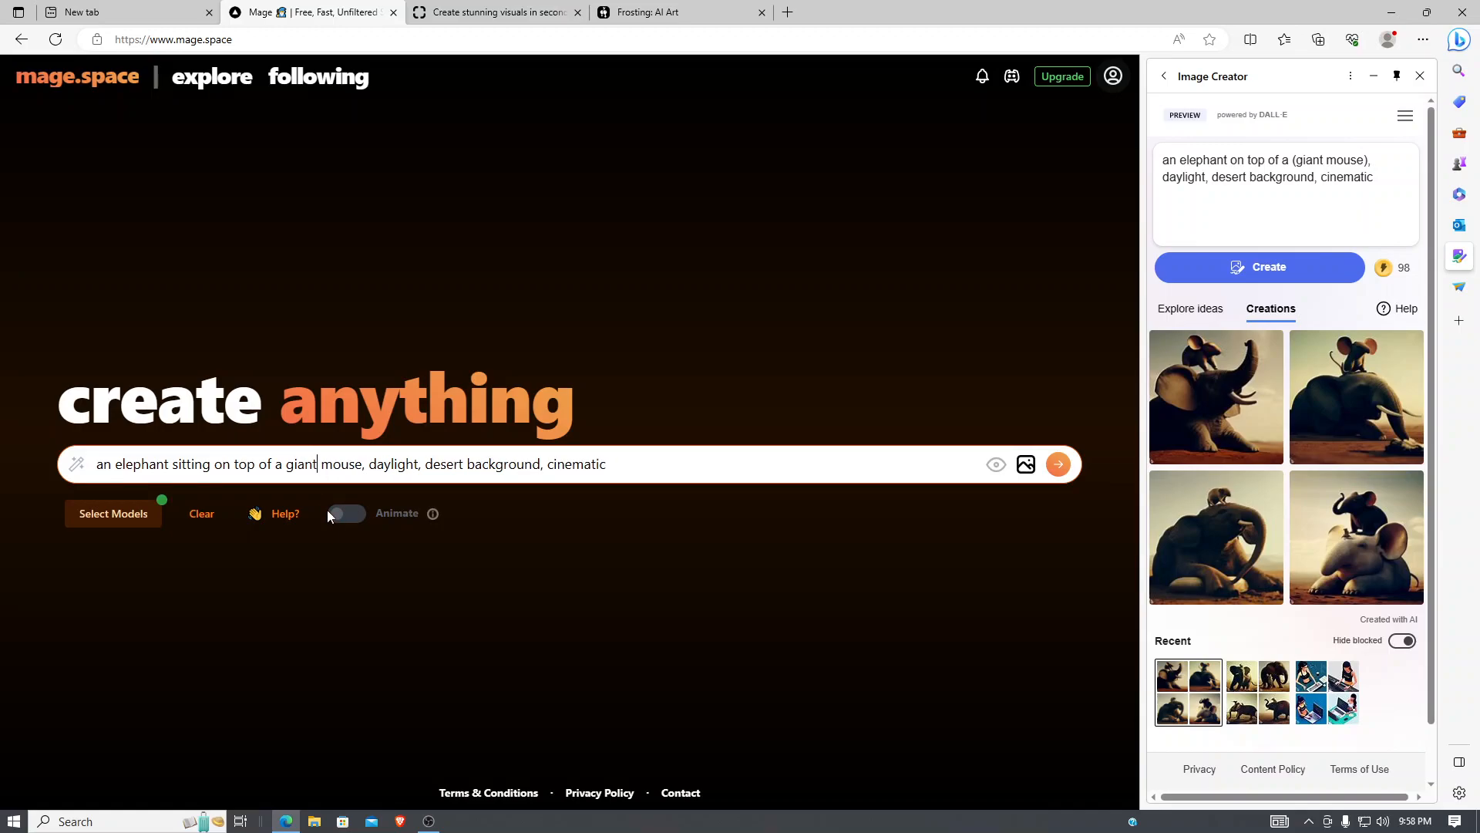
pyautogui.press('BackSpace')
pyautogui.write('(')
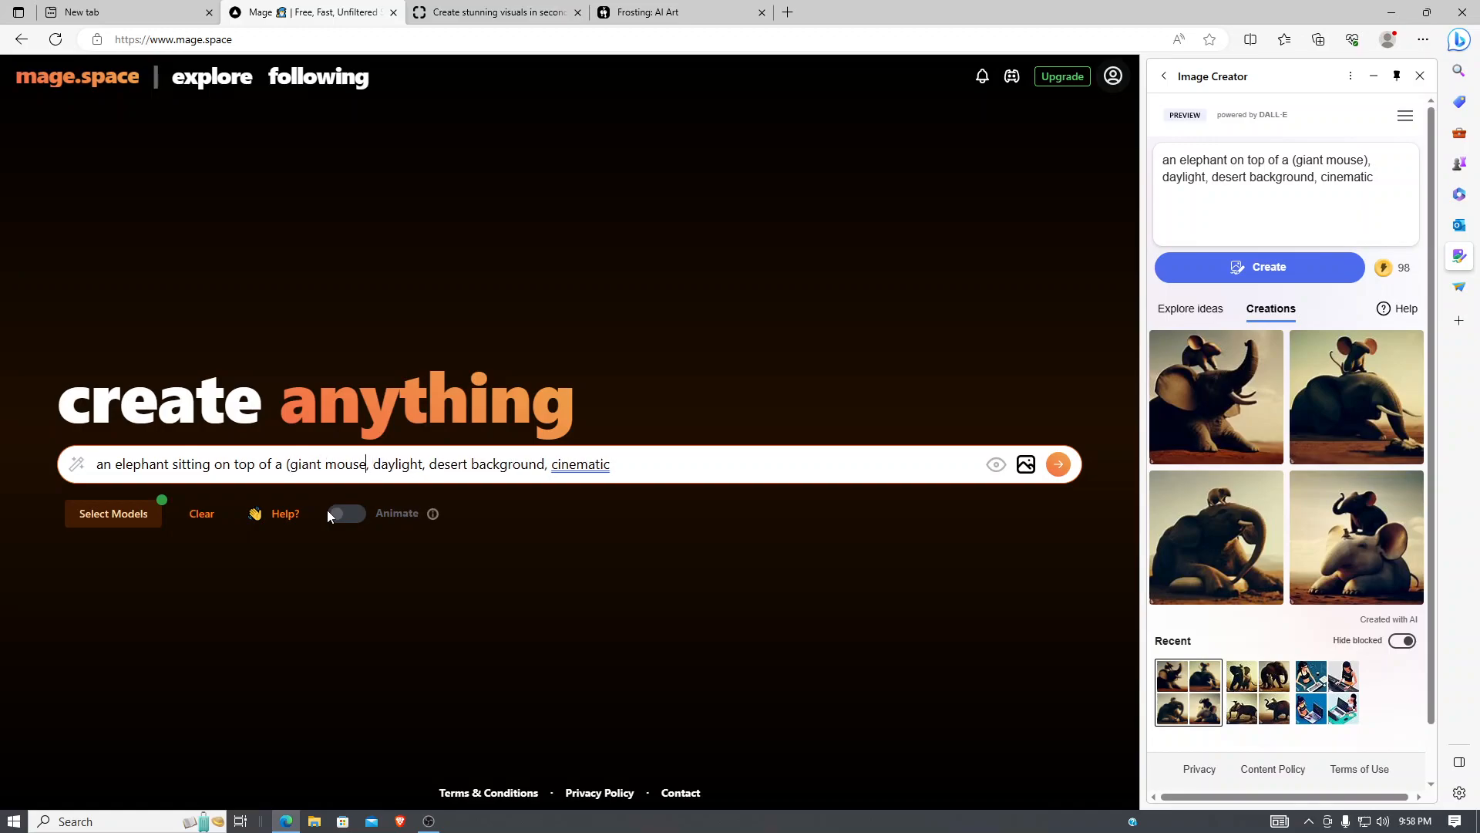
pyautogui.write(')')
pyautogui.click(607, 464)
pyautogui.press('Return')
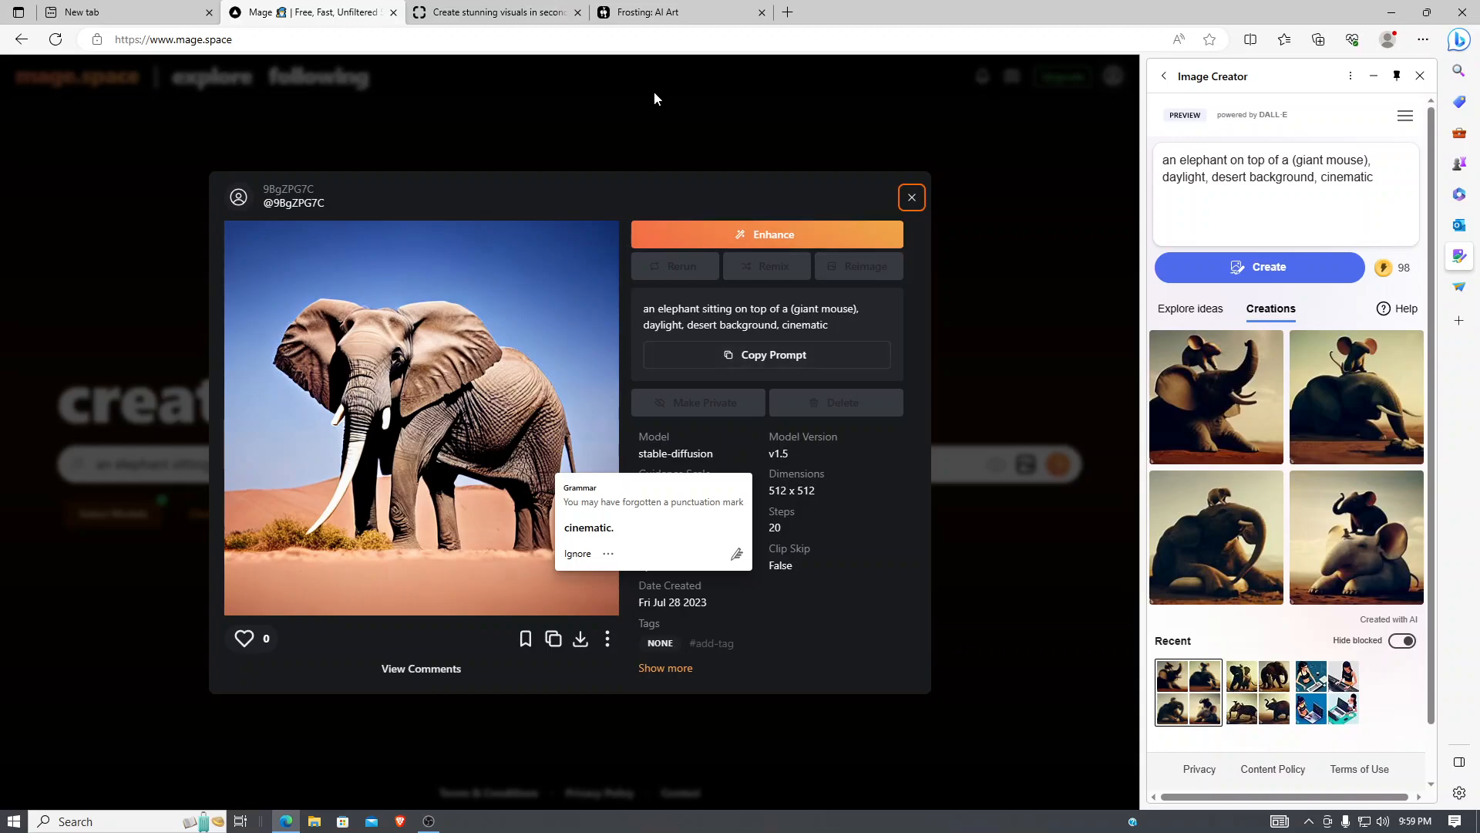
pyautogui.click(912, 197)
# Step: Replace the Mage prompt with "a woman in office attire standing in front of a photocopier"
pyautogui.moveTo(651, 459); pyautogui.dragTo(61, 417)
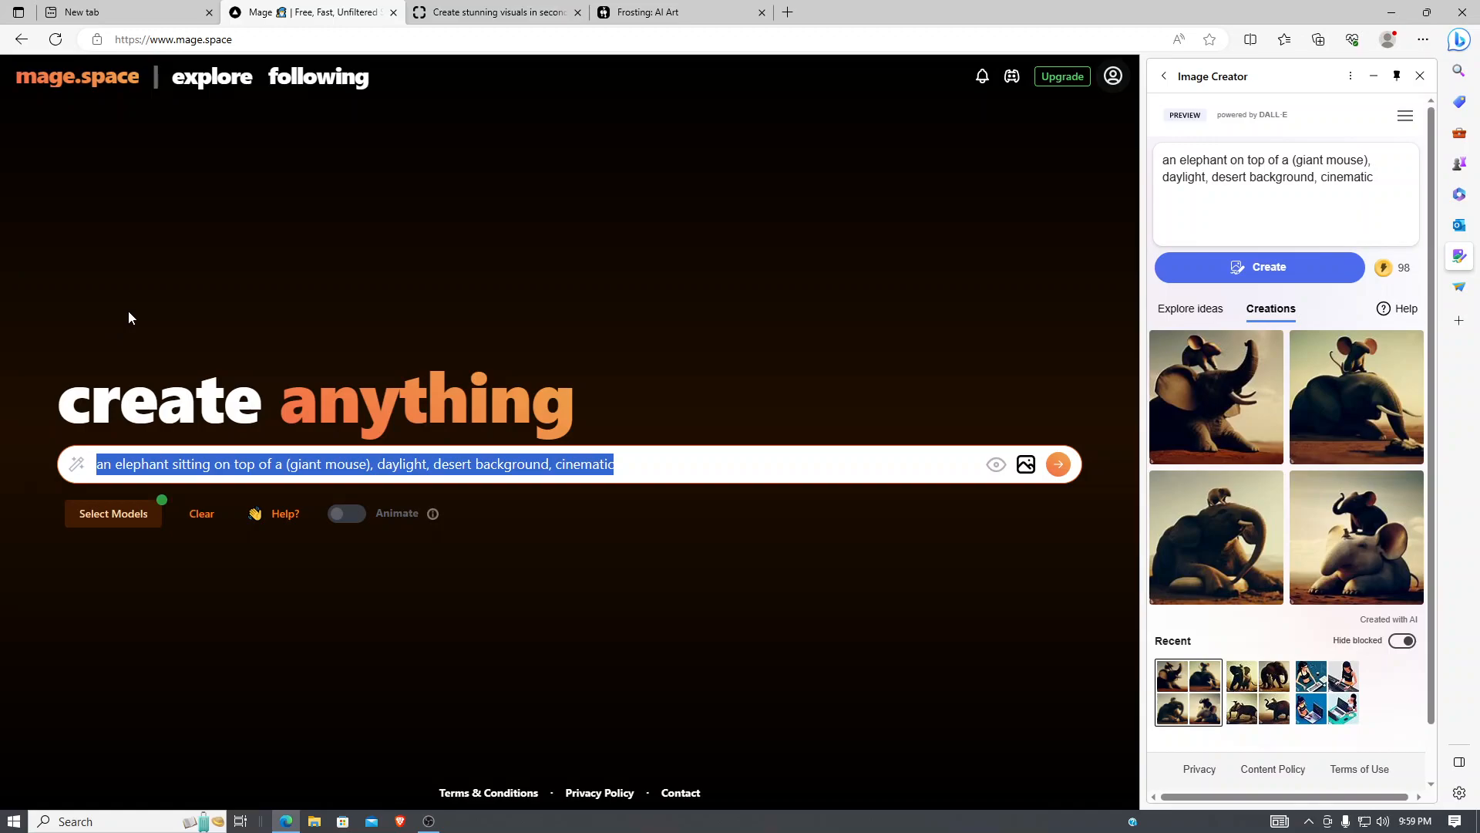
pyautogui.write('a')
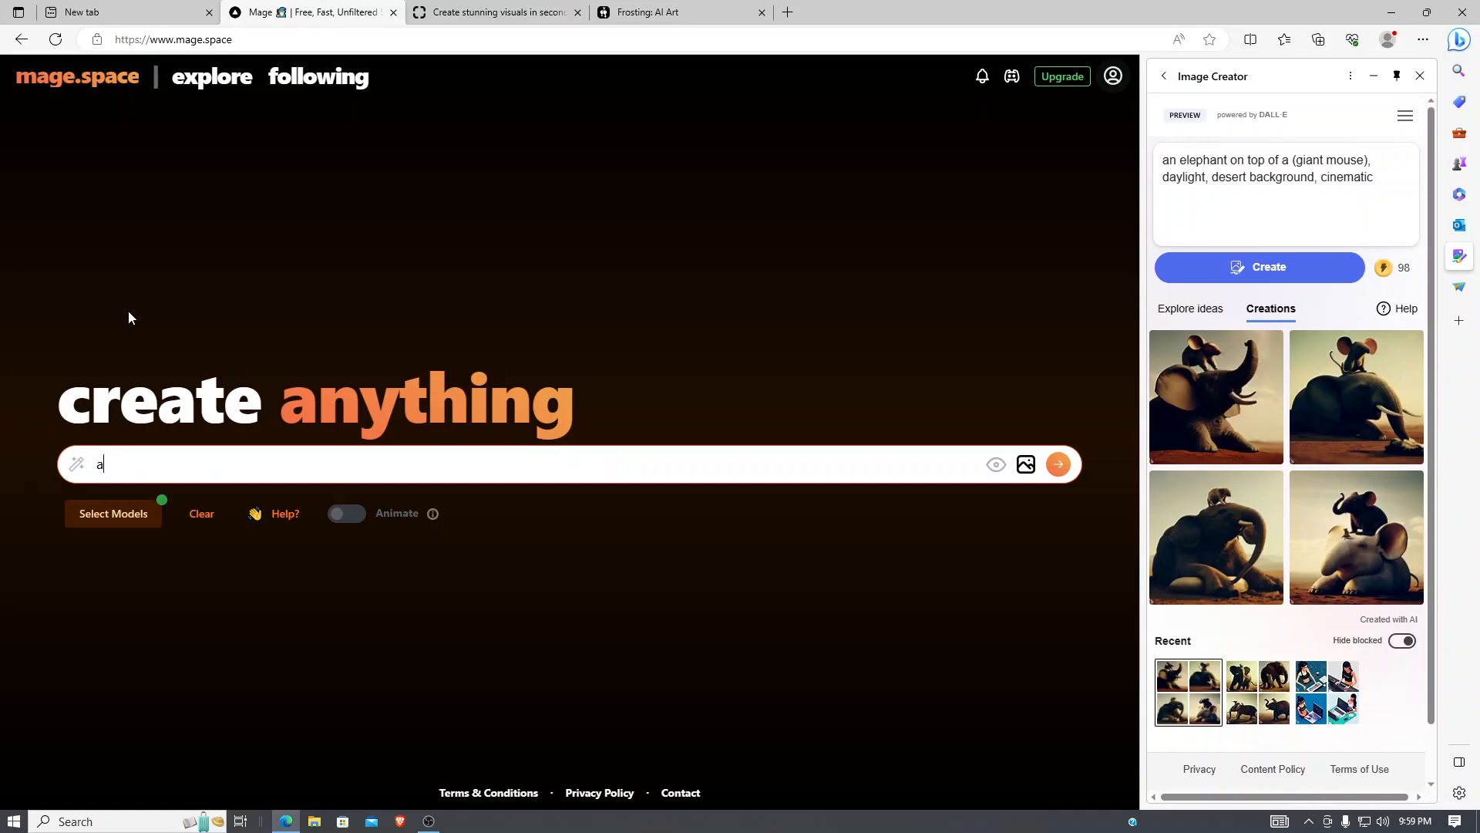
pyautogui.write('n')
pyautogui.press('BackSpace')
pyautogui.press('BackSpace')
pyautogui.press('BackSpace')
pyautogui.write('a woman in office attire standing ')
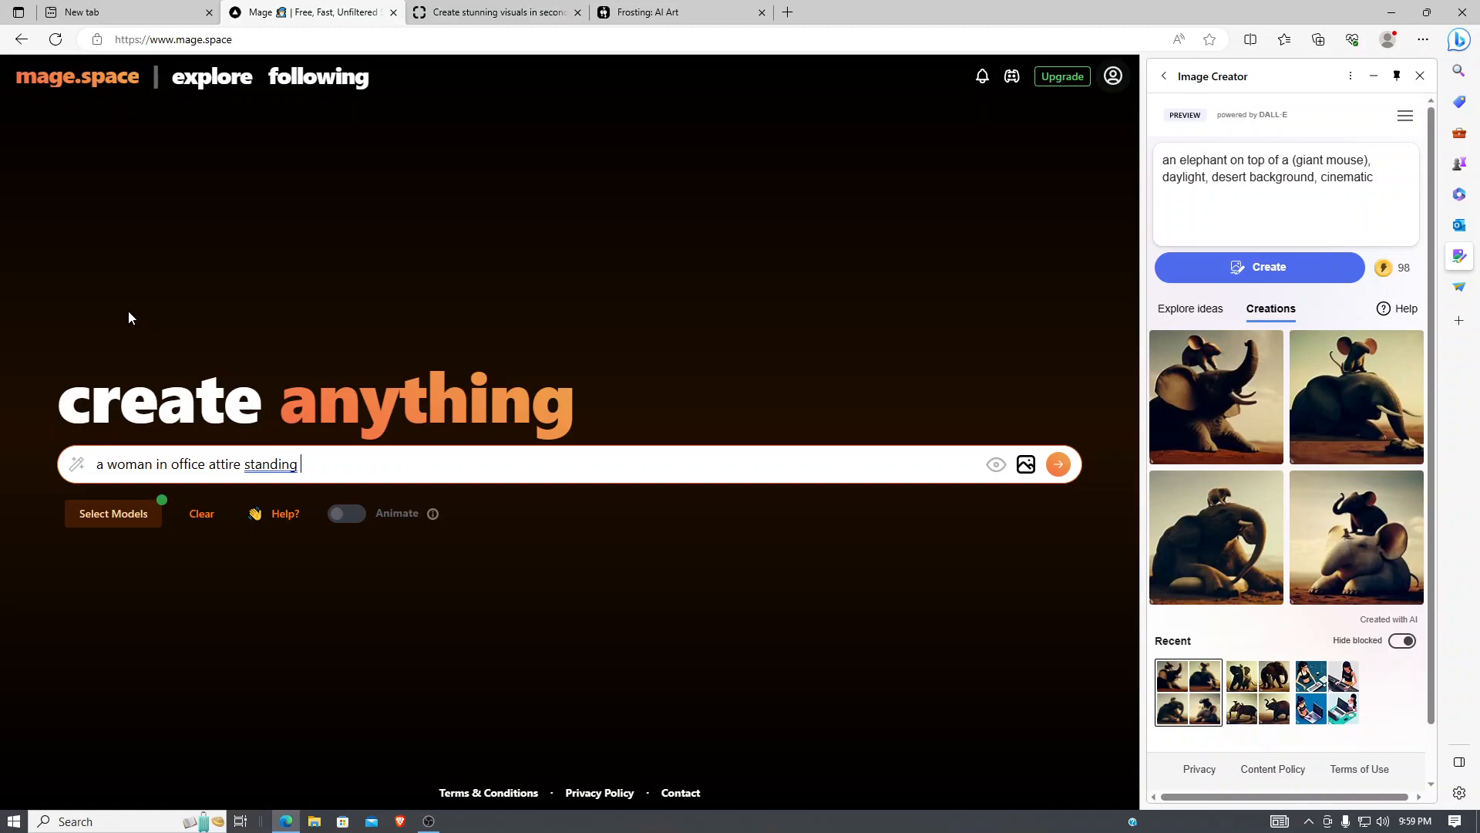
pyautogui.write('in front of a photocopier')
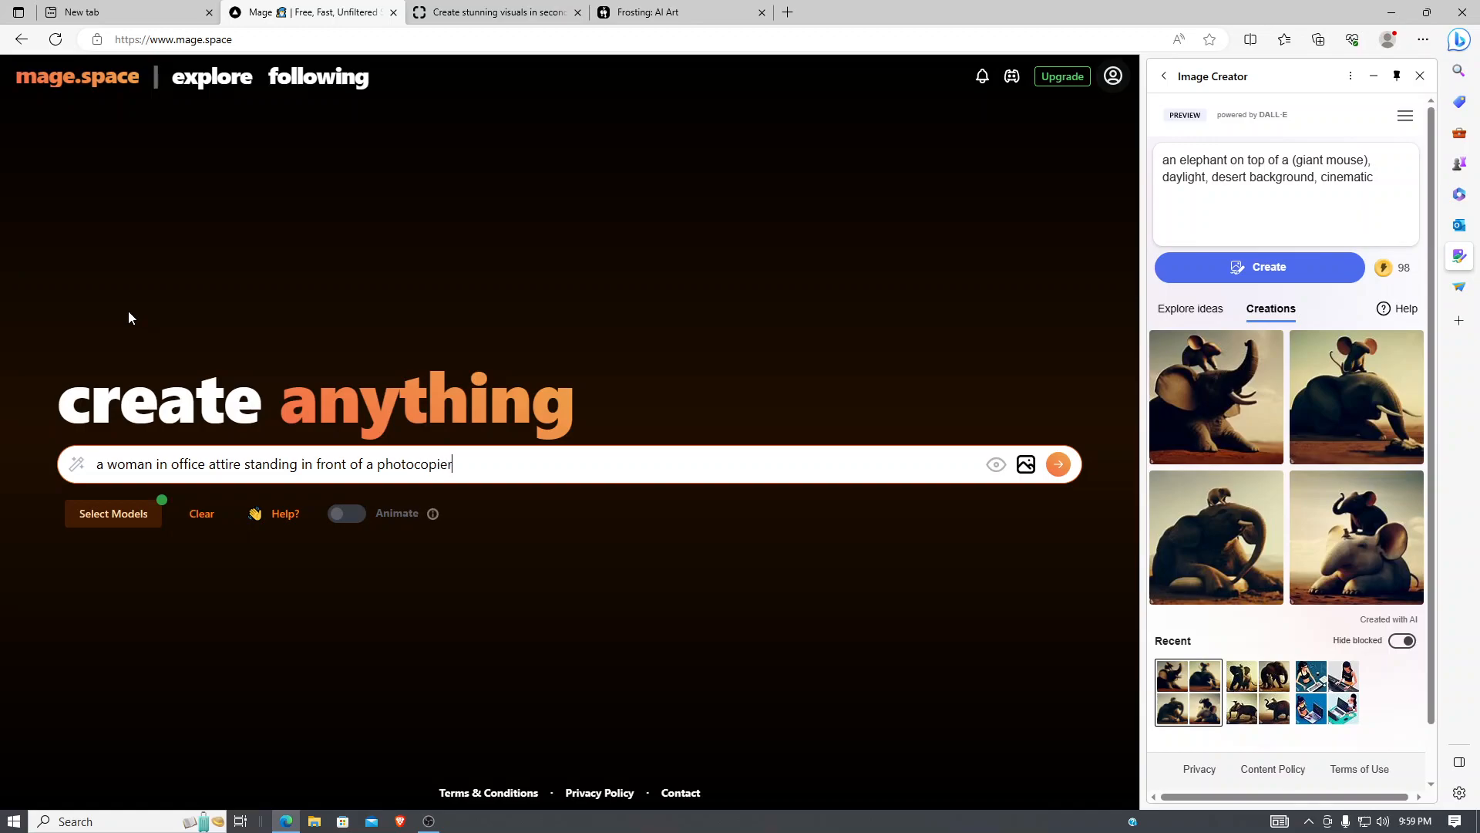
# Step: Extend the prompt with ", blonde hair, short hair, smirk", generate the image, and close its result
pyautogui.write(', blond hai')
pyautogui.write('r')
pyautogui.write('e')
pyautogui.press('End')
pyautogui.write(', short sha')
pyautogui.write('re')
pyautogui.press('BackSpace')
pyautogui.press('BackSpace')
pyautogui.press('BackSpace')
pyautogui.press('BackSpace')
pyautogui.write('hair, slim')
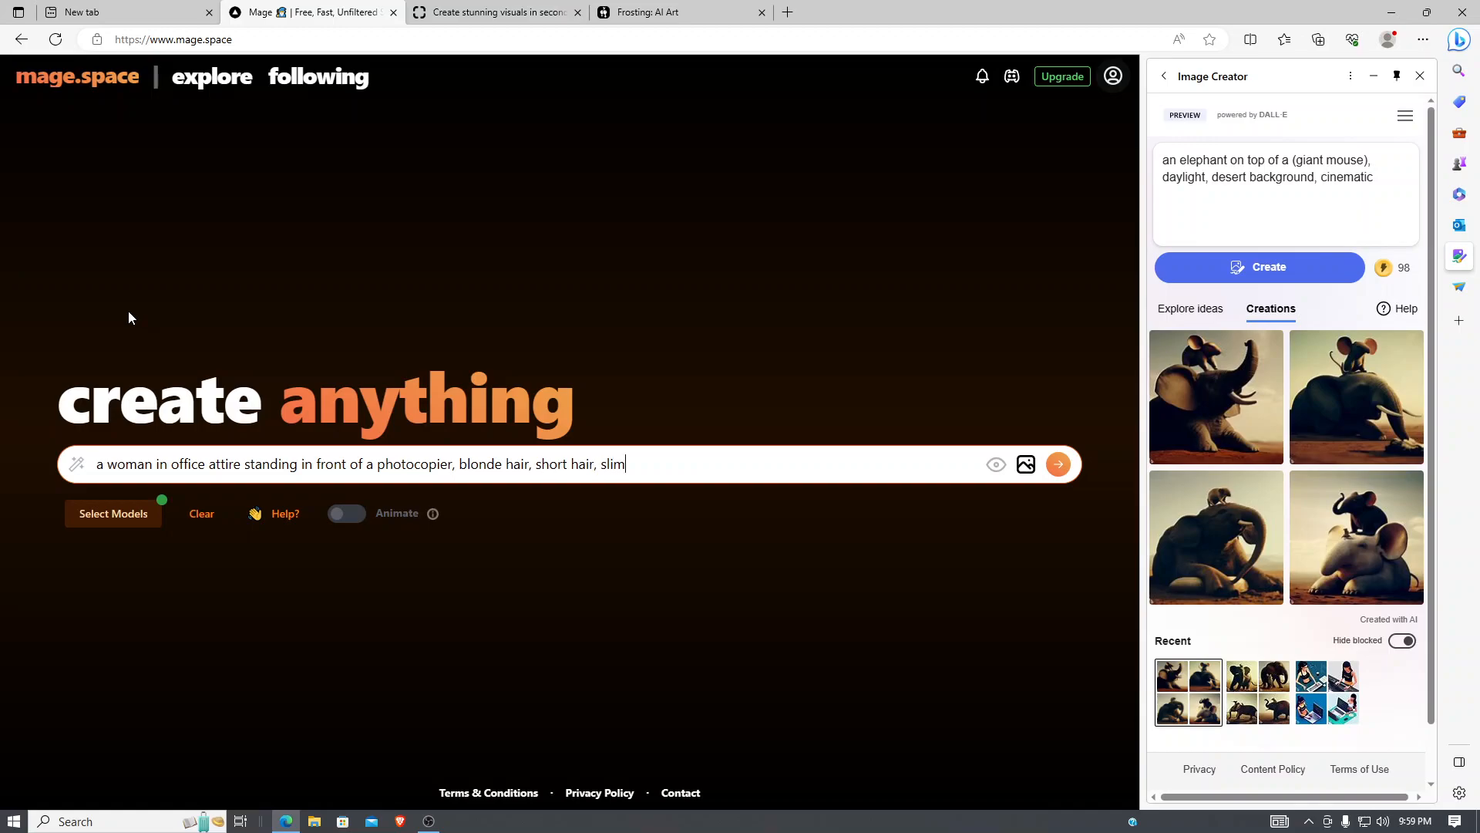
pyautogui.press('BackSpace')
pyautogui.press('BackSpace')
pyautogui.press('BackSpace')
pyautogui.write('mirk')
pyautogui.press('Return')
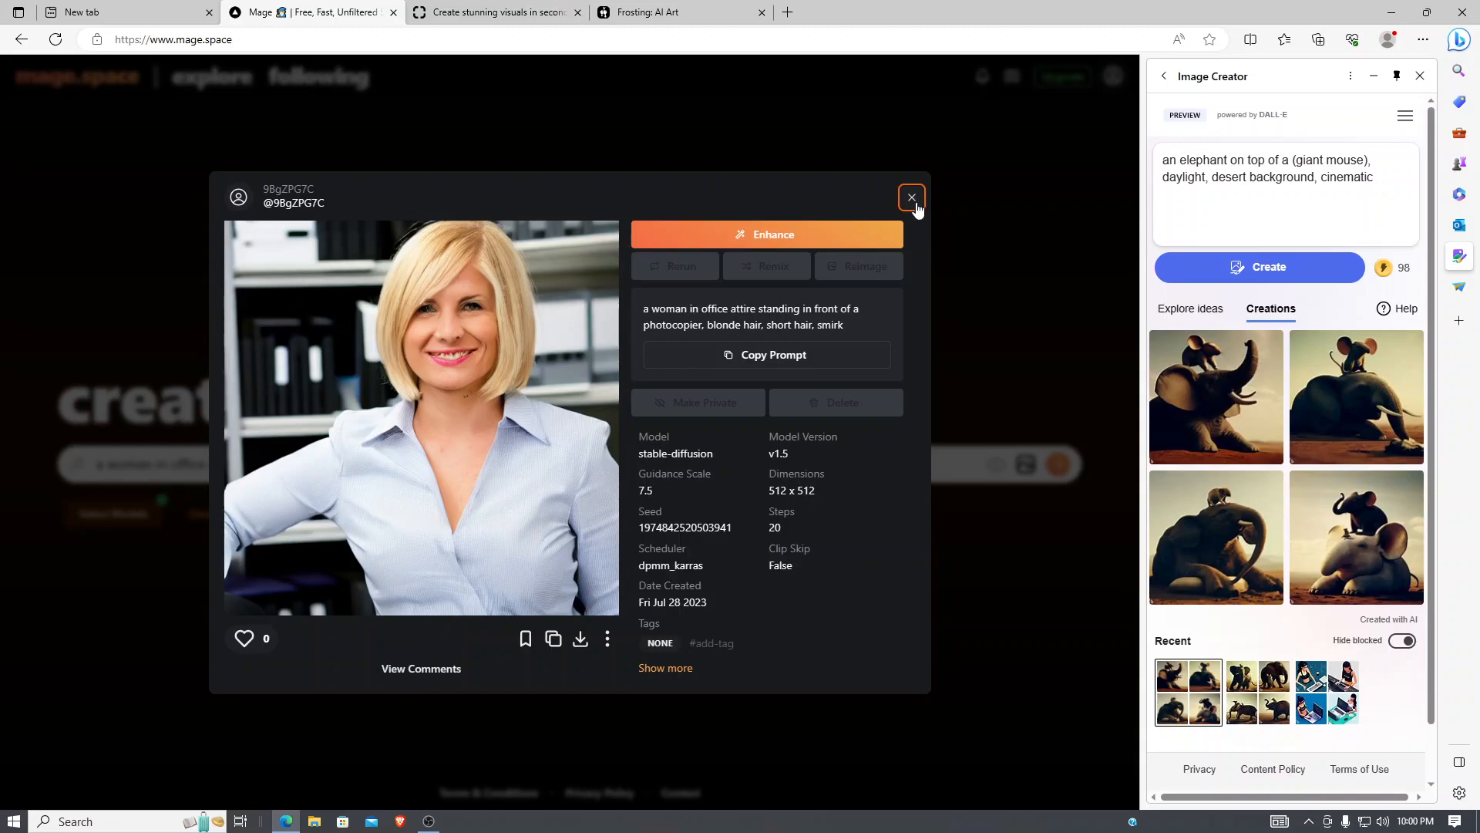
pyautogui.click(916, 205)
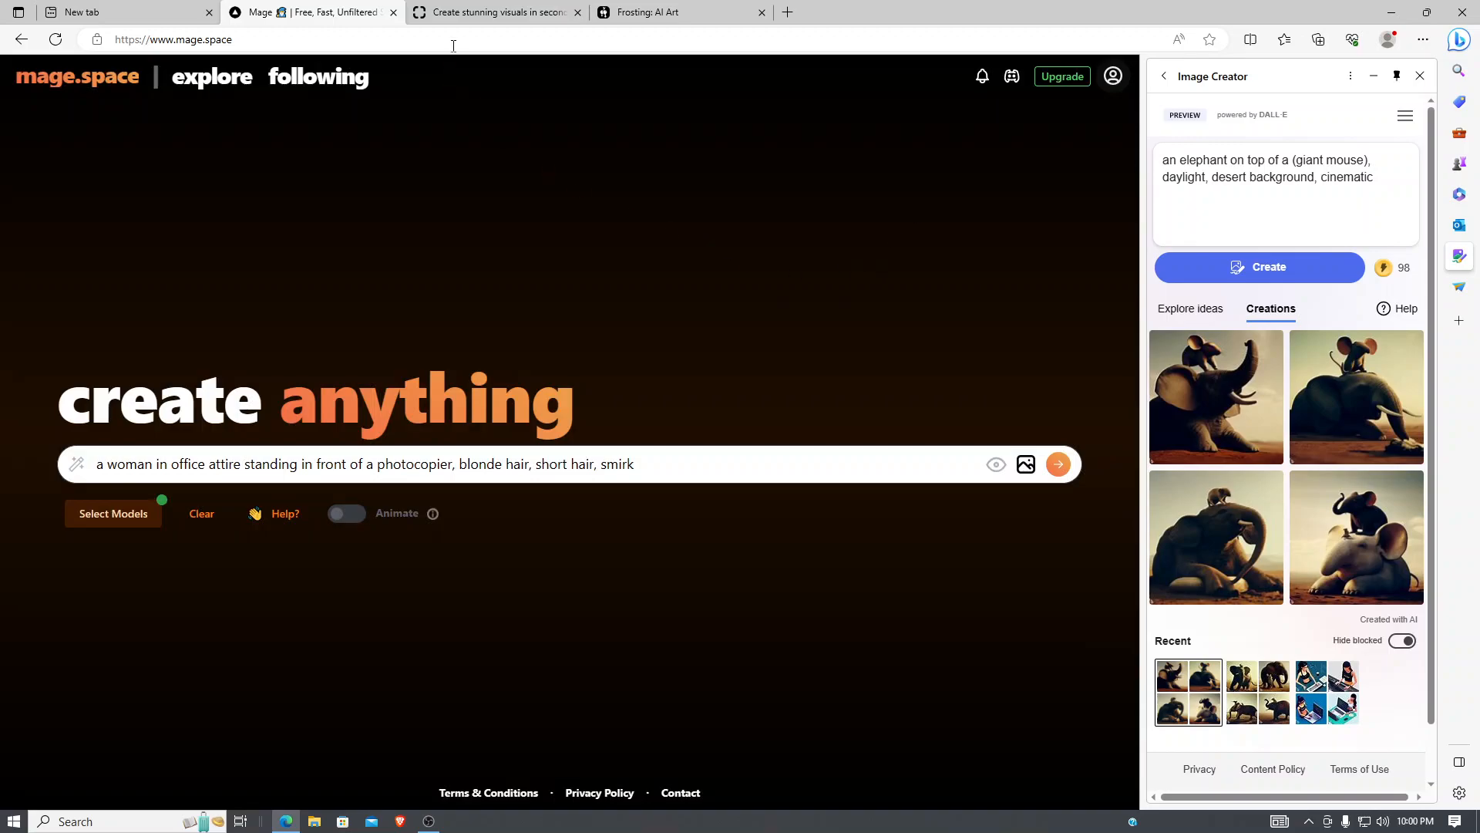
# Step: Switch to the Clipdrop page and look through its overview of AI image tools
pyautogui.click(493, 13)
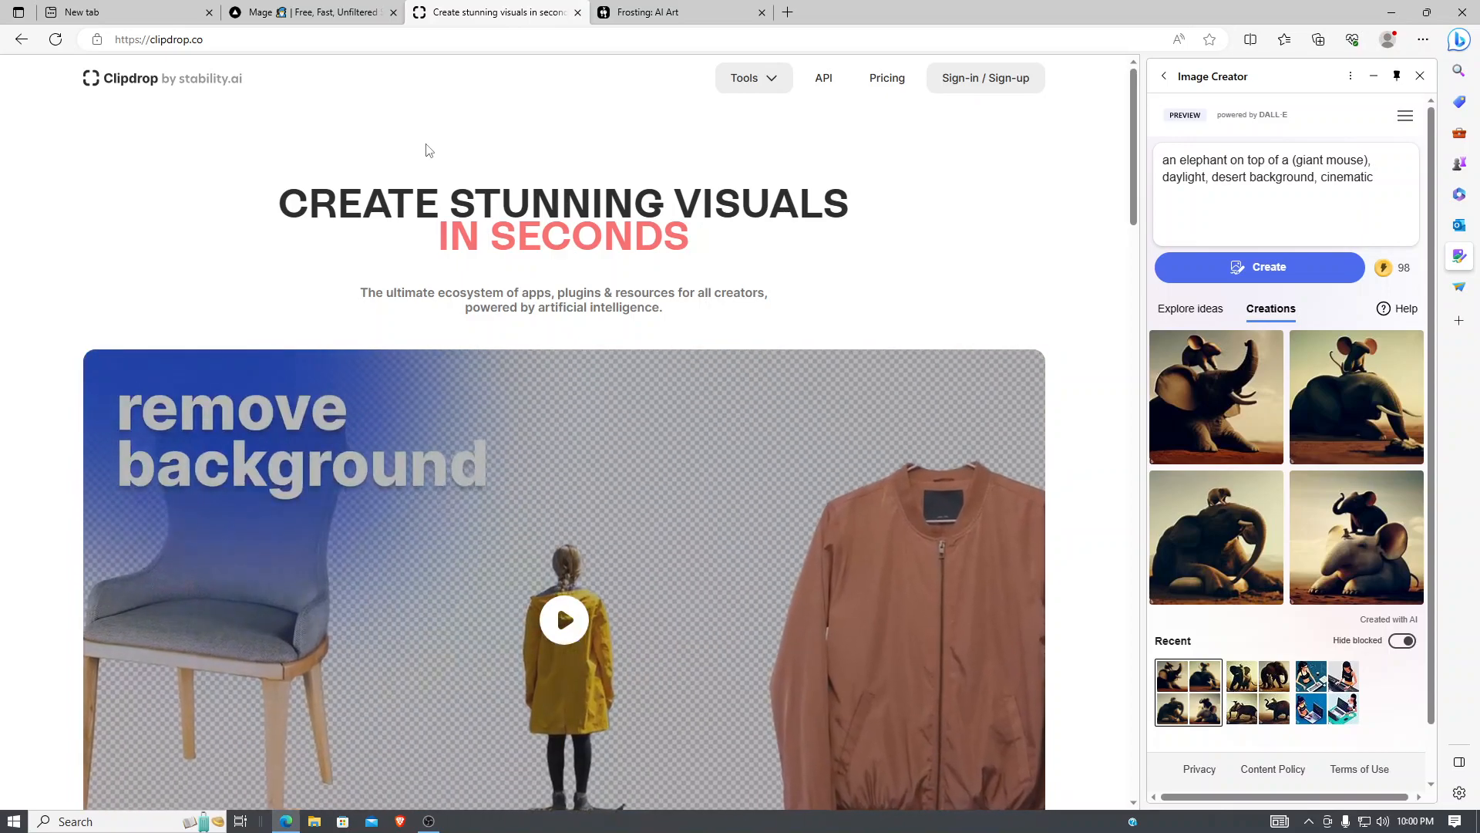
pyautogui.scroll(-3, 480, 182)
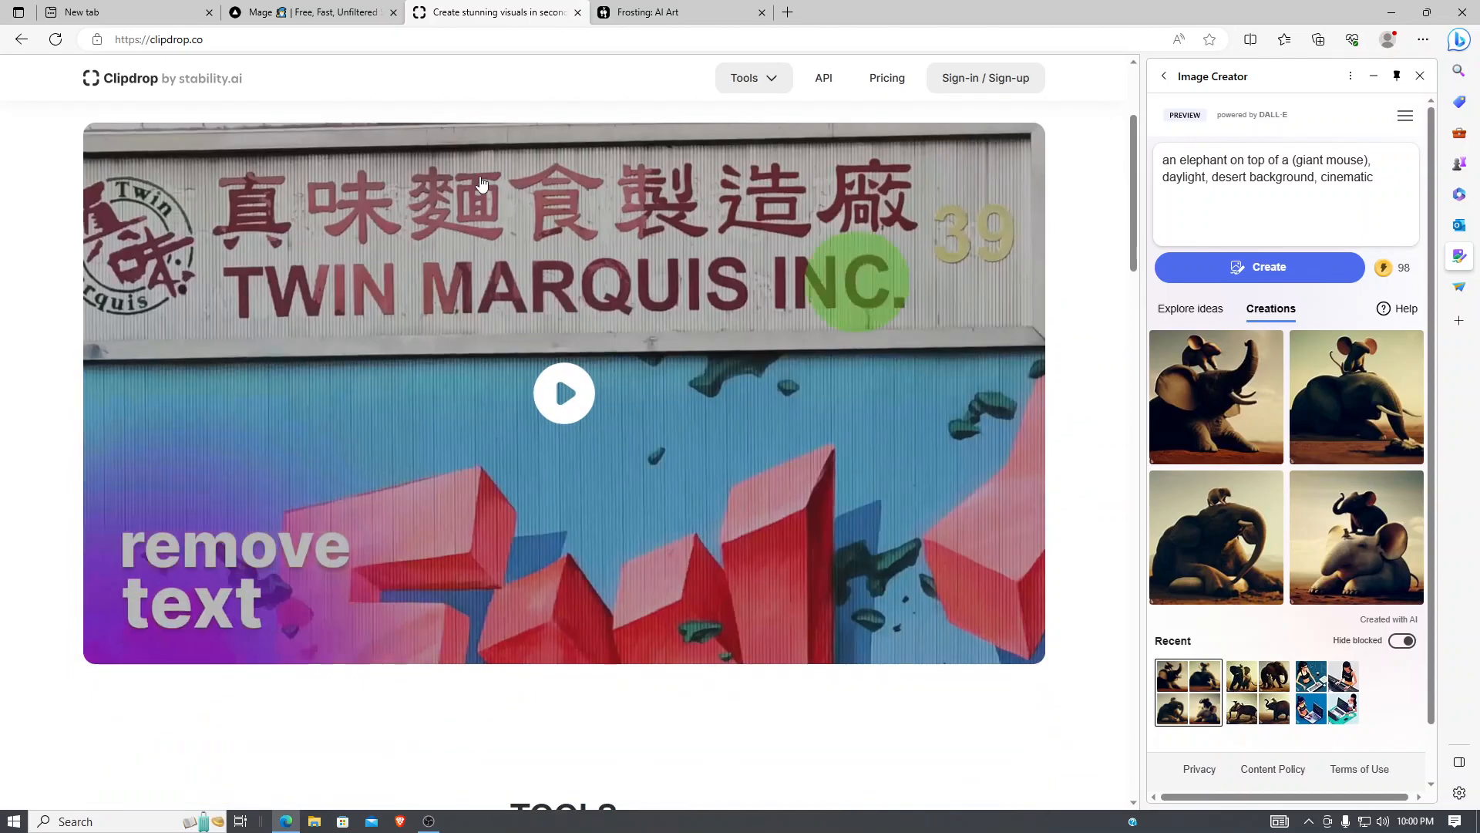
pyautogui.scroll(-7, 10, 343)
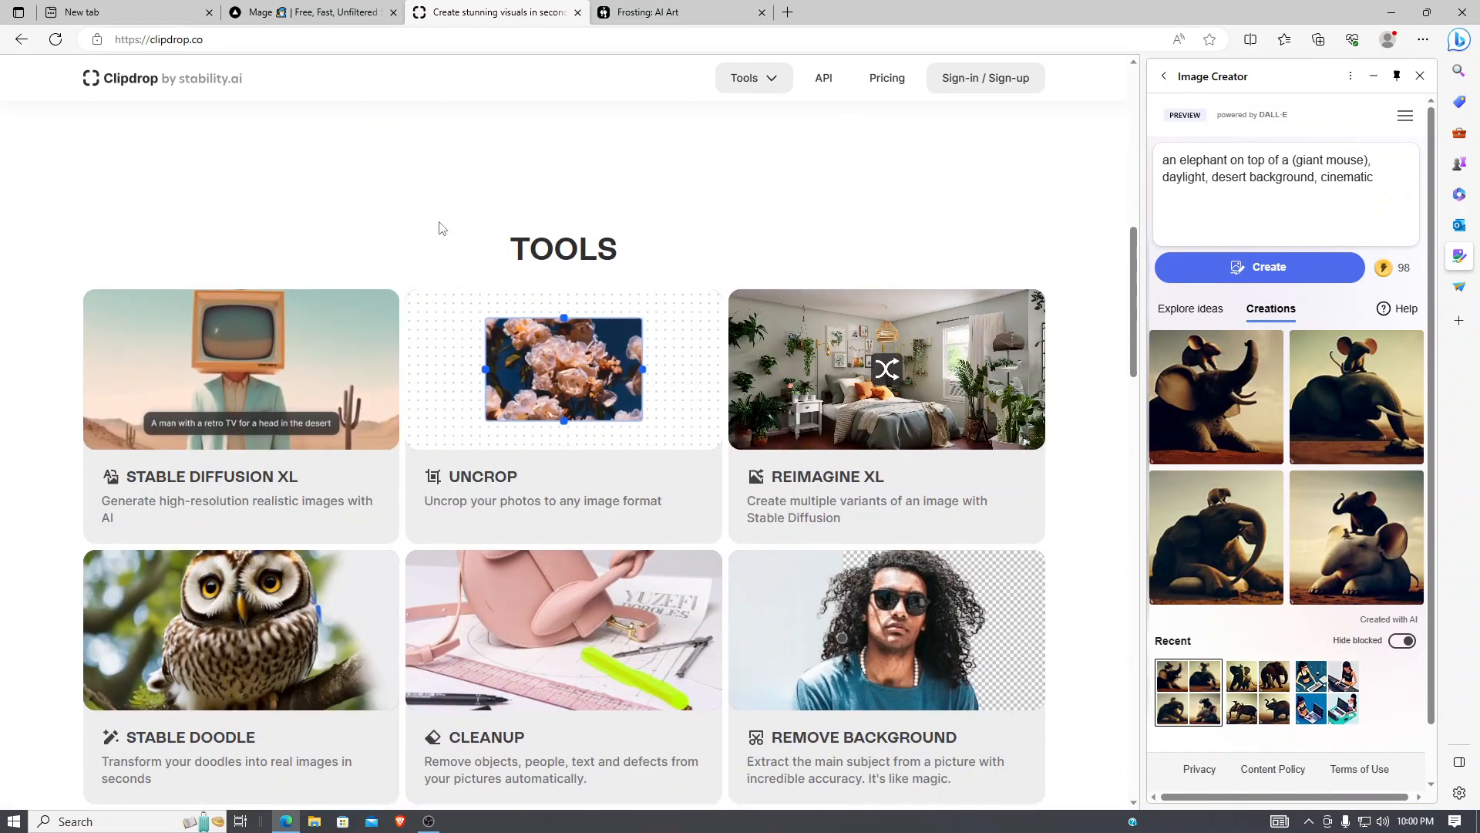
pyautogui.scroll(-3, 443, 220)
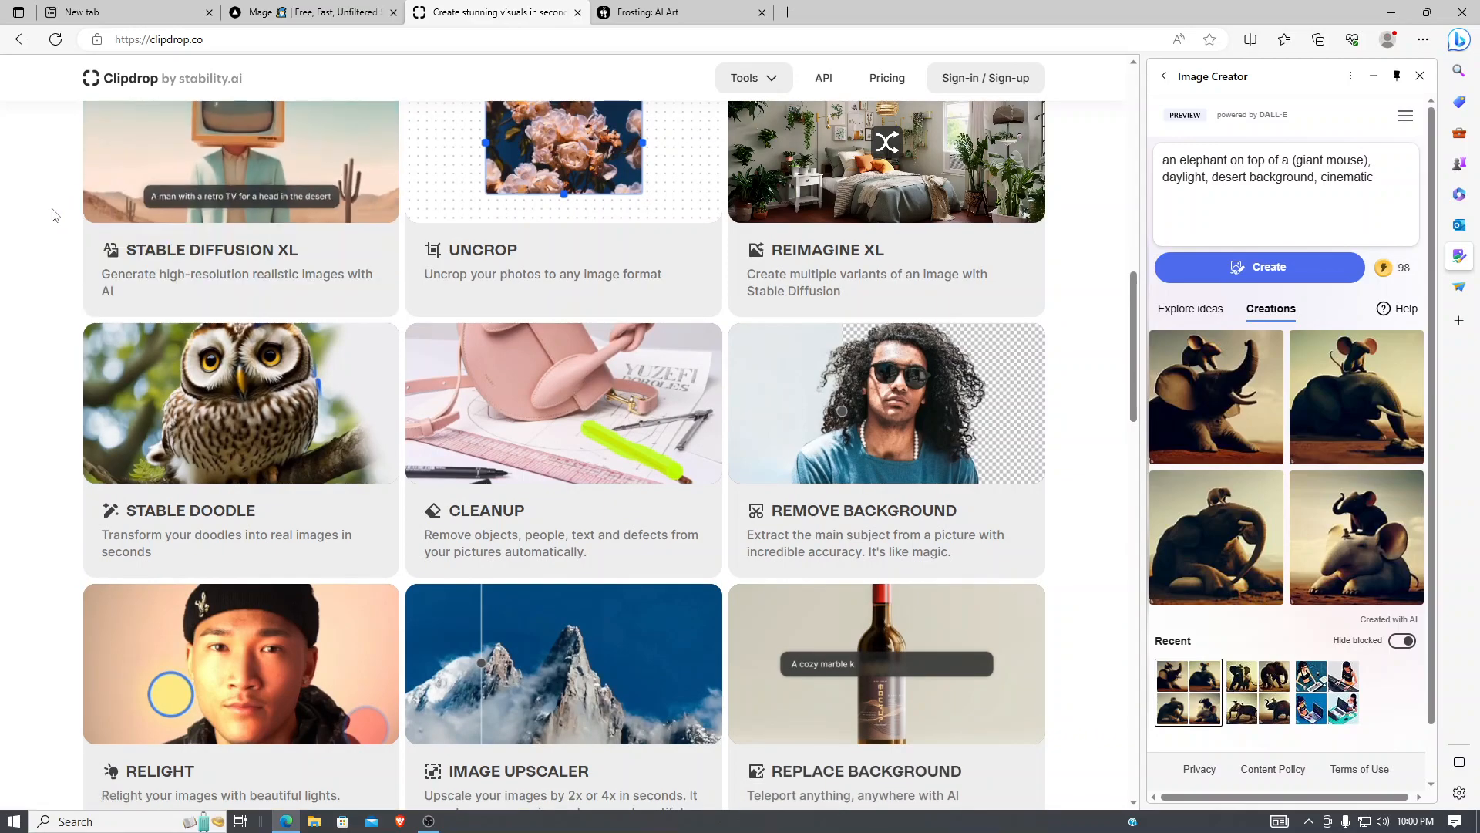
pyautogui.scroll(2, 50, 215)
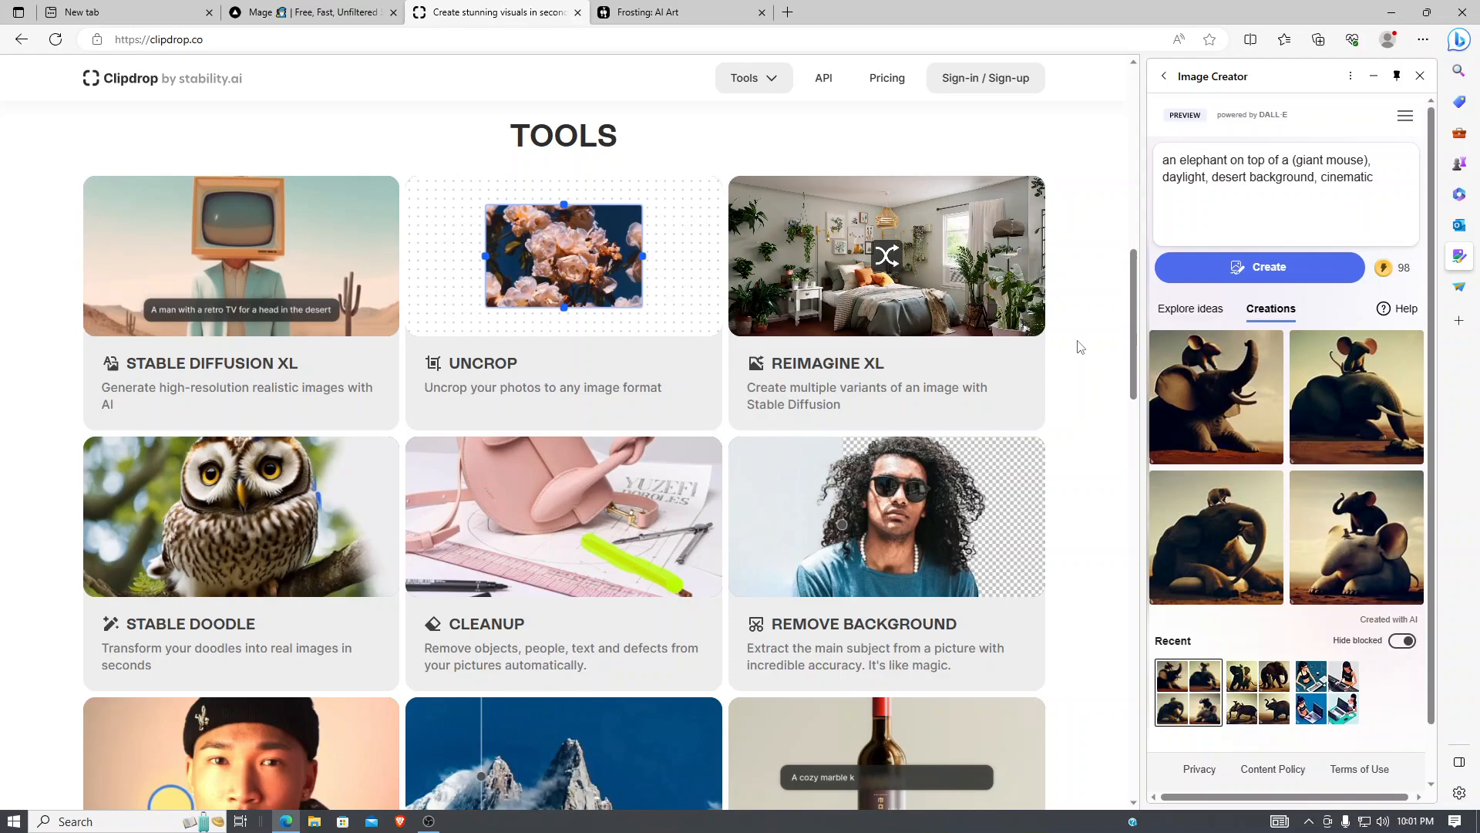
pyautogui.scroll(-1, 1076, 389)
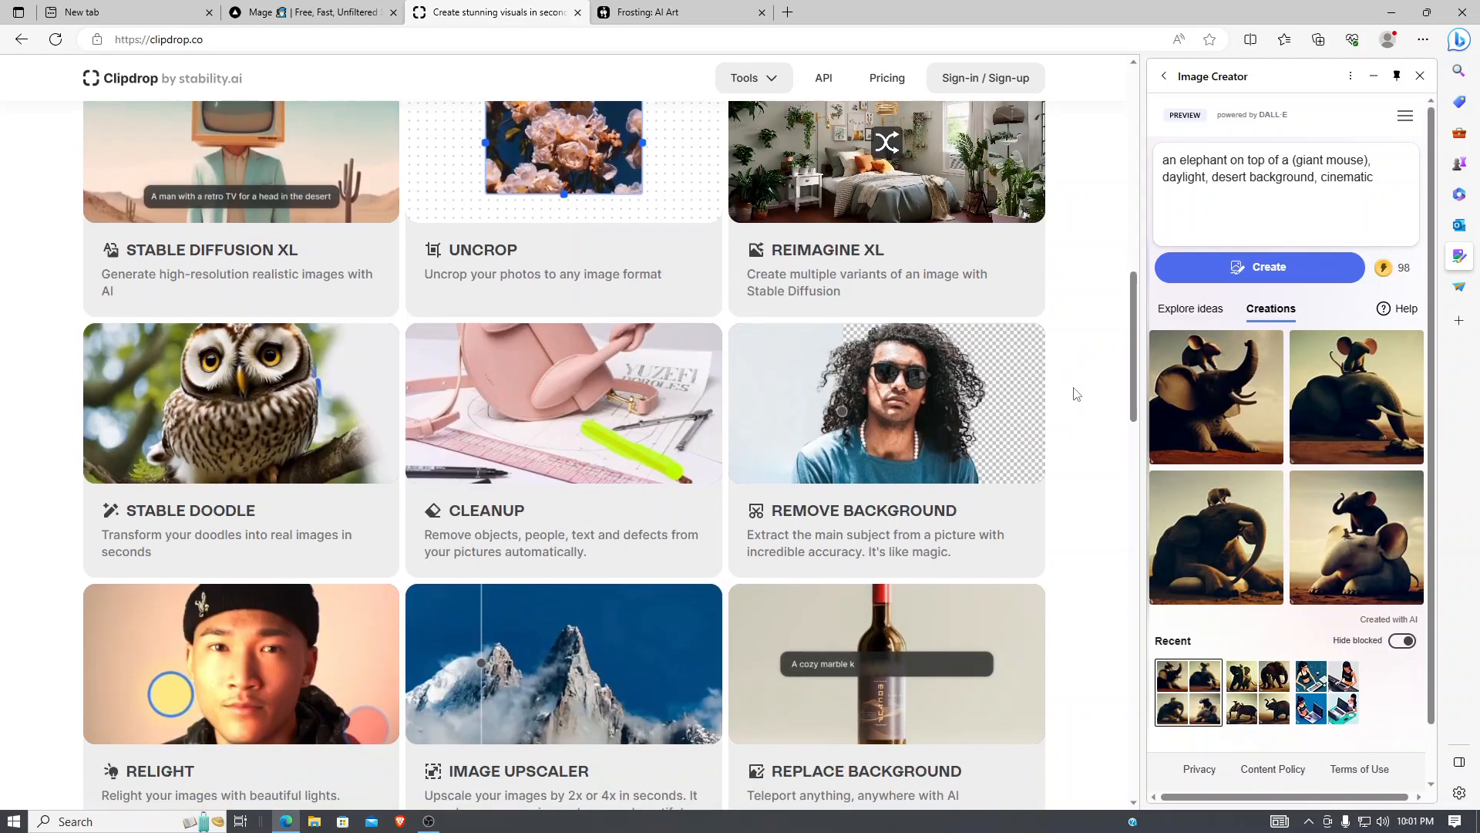
pyautogui.scroll(-1, 1064, 414)
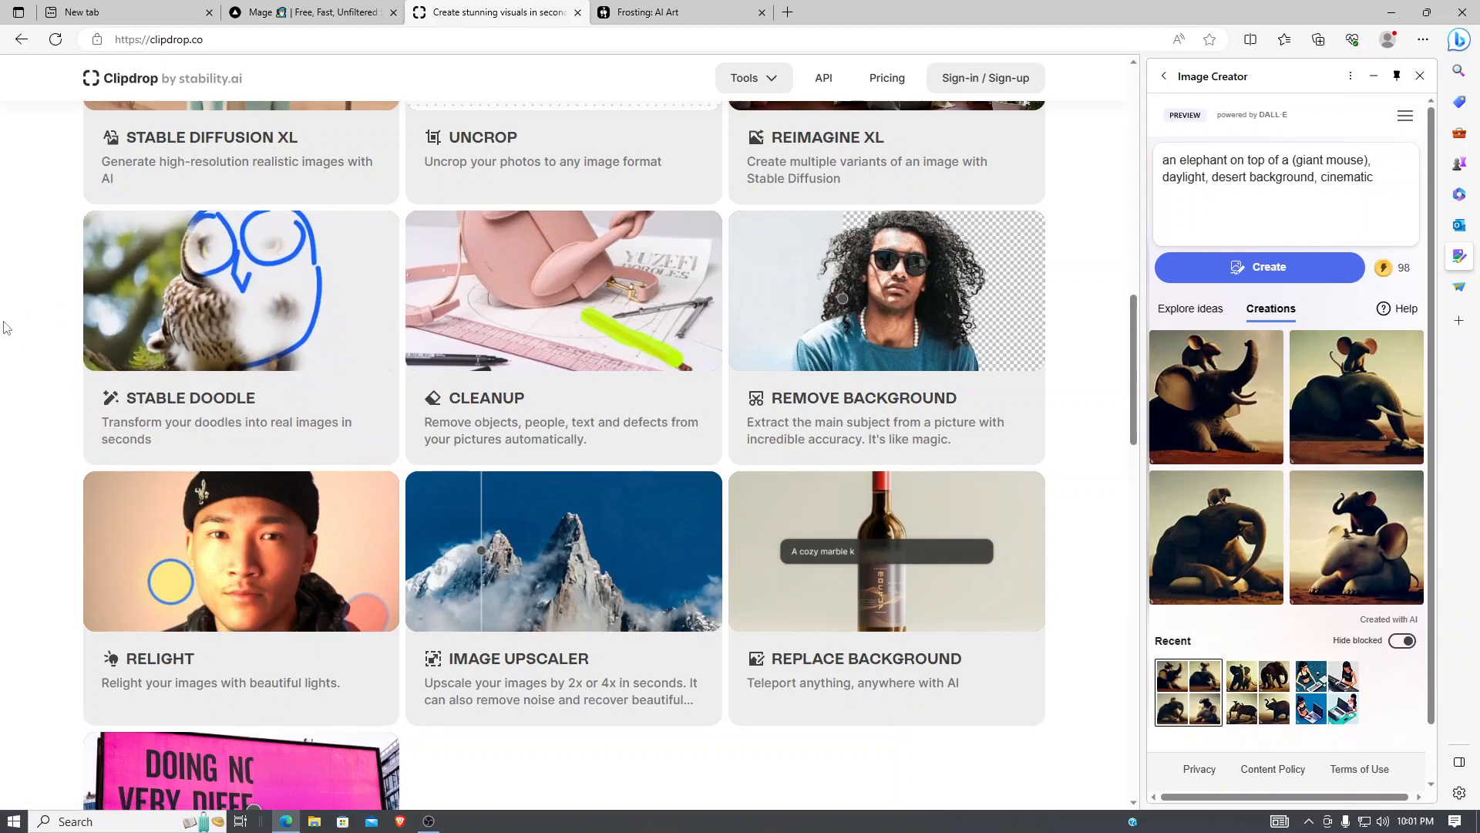
pyautogui.scroll(-3, 16, 337)
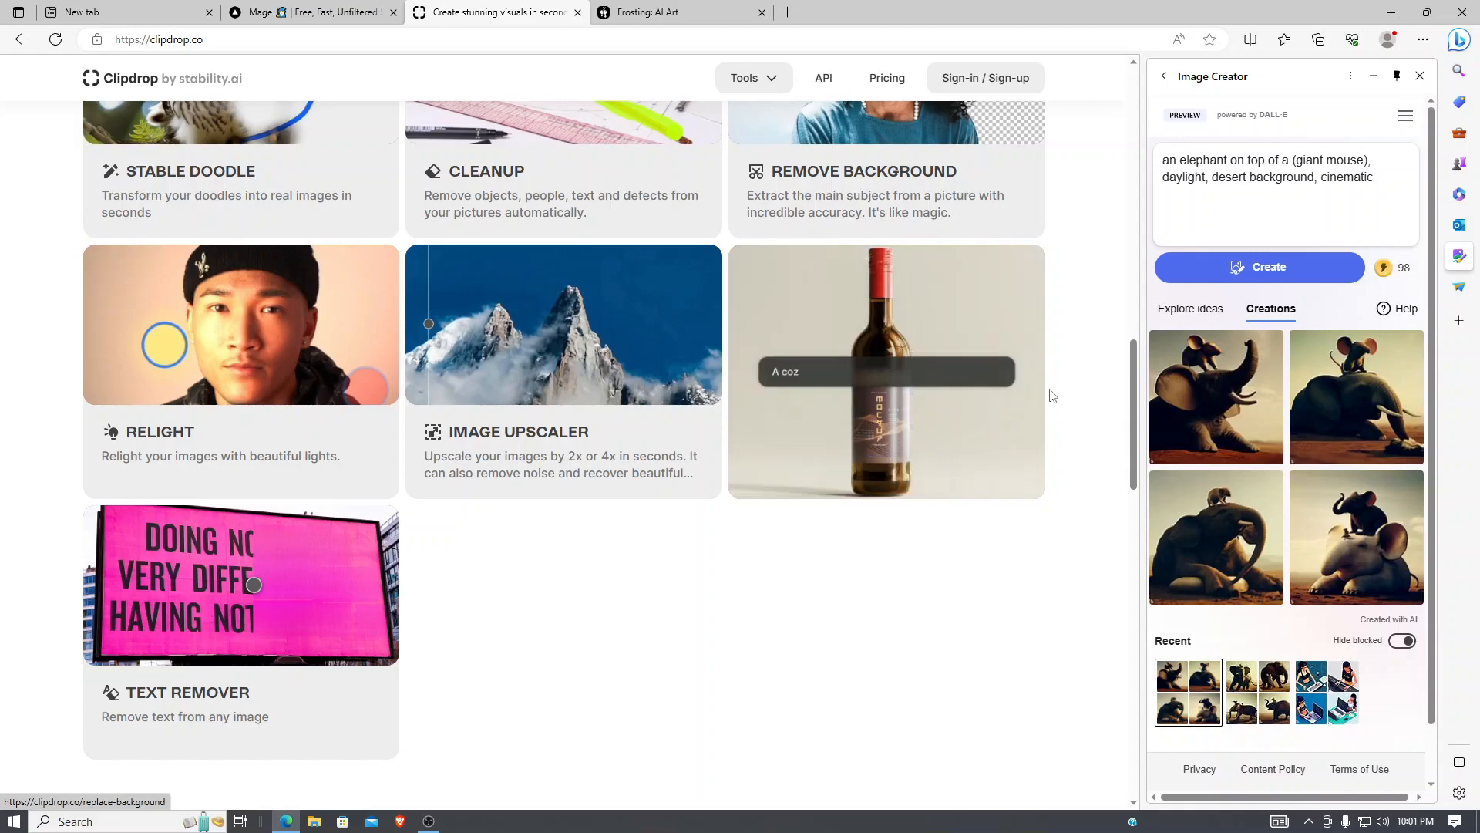
pyautogui.scroll(5, 1048, 389)
pyautogui.scroll(8, 1052, 395)
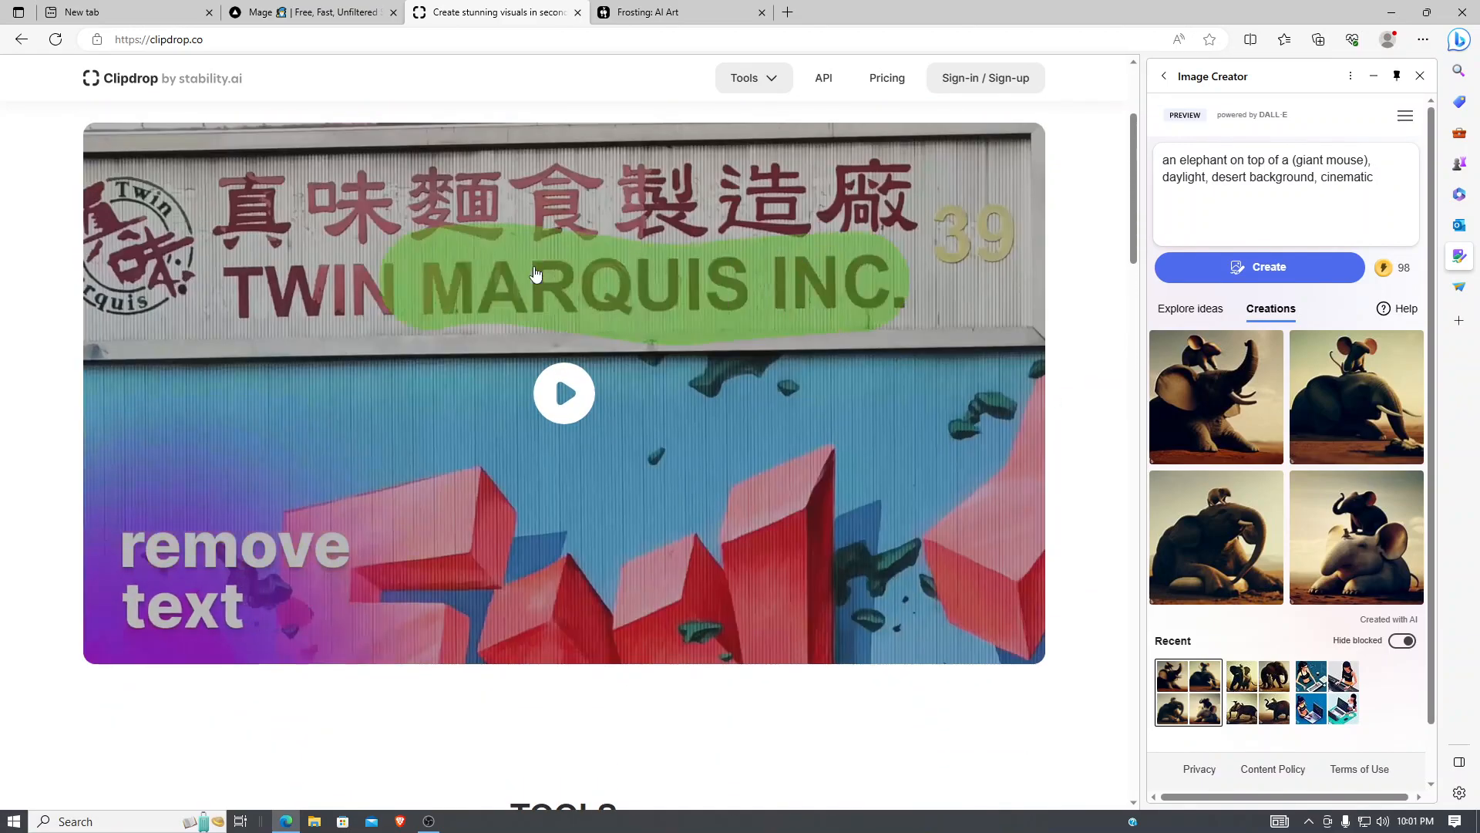
pyautogui.scroll(-3, 544, 335)
pyautogui.scroll(-5, 530, 273)
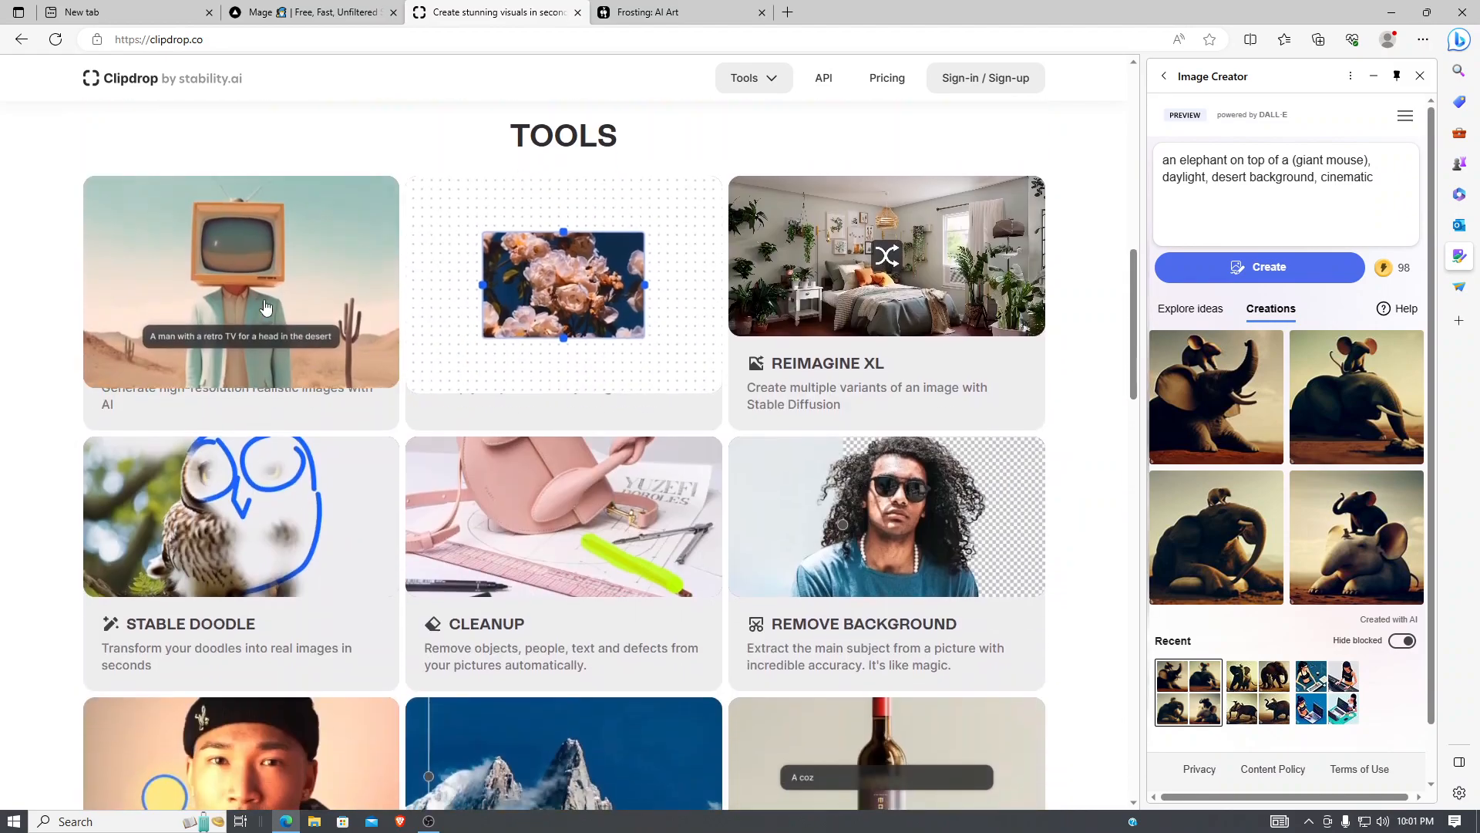
# Step: Generate images in Clipdrop's Stable Diffusion XL with "an elephant riding a giant mouse, daylight, desert background, cinematic", skipping the subscription offer
pyautogui.click(238, 400)
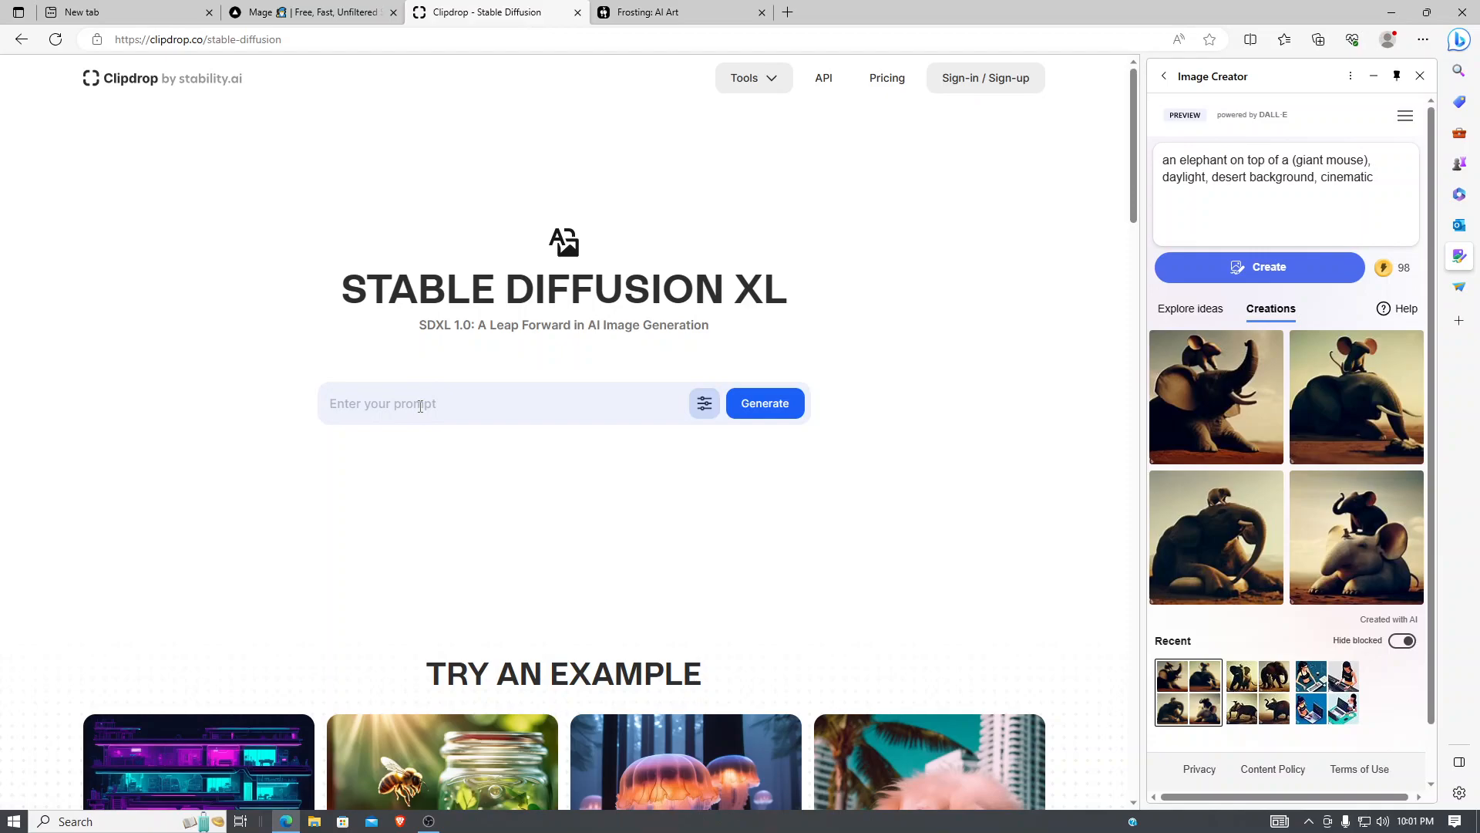
pyautogui.write('an elephant riding a mouse, daylight, desert background, cinematic')
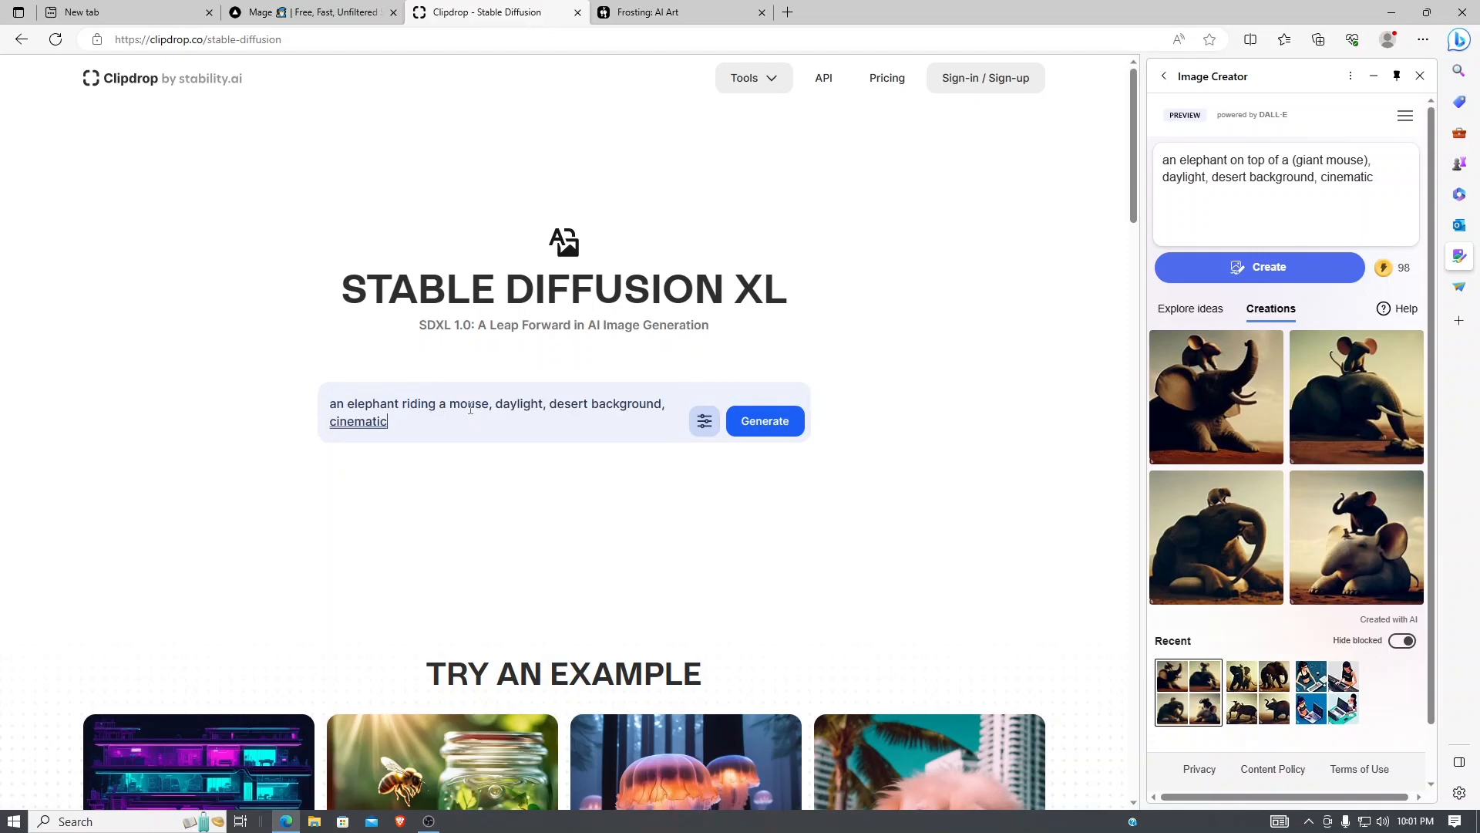
pyautogui.click(451, 403)
pyautogui.write('giant')
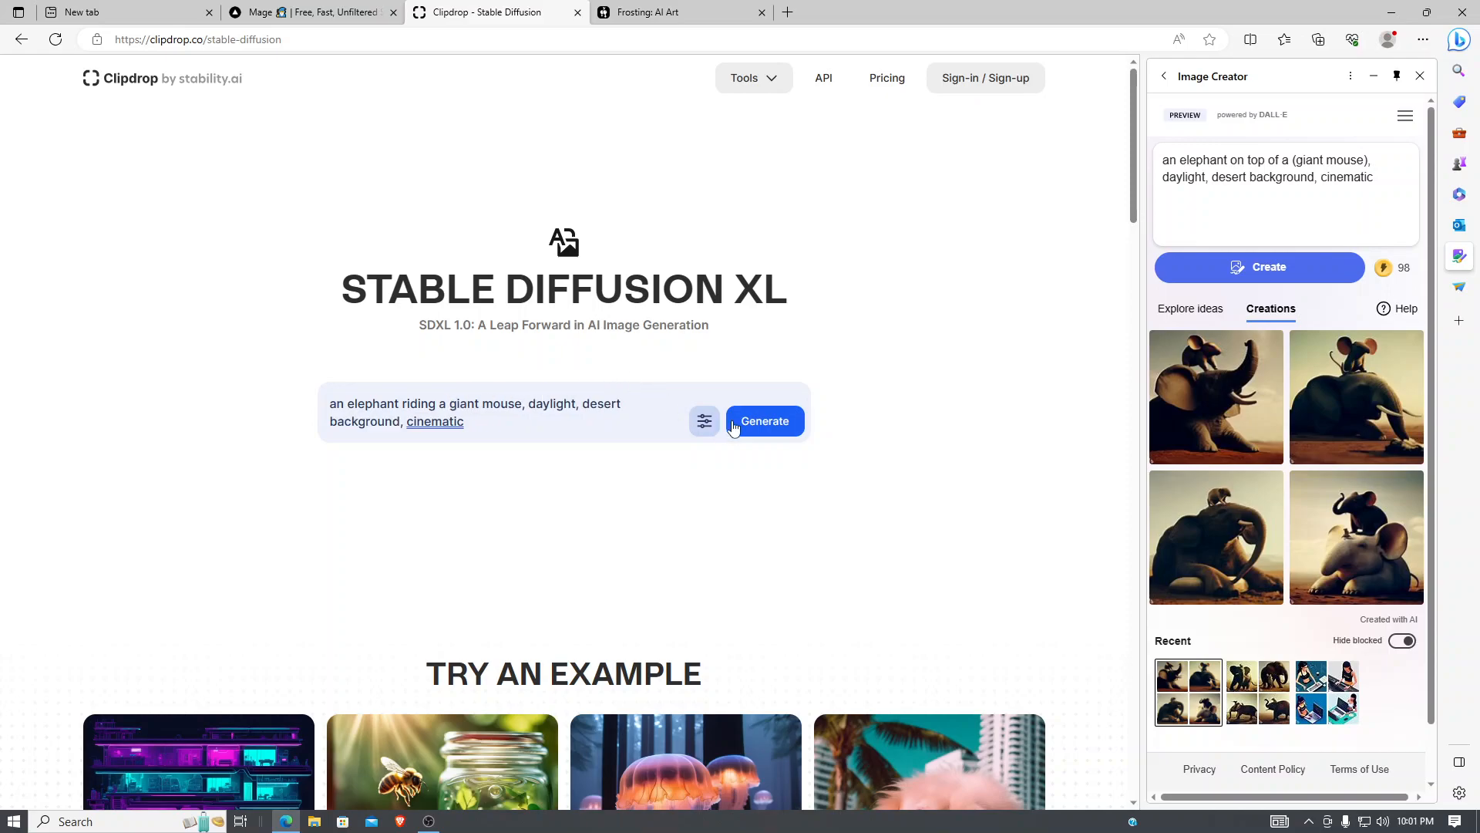
pyautogui.click(767, 430)
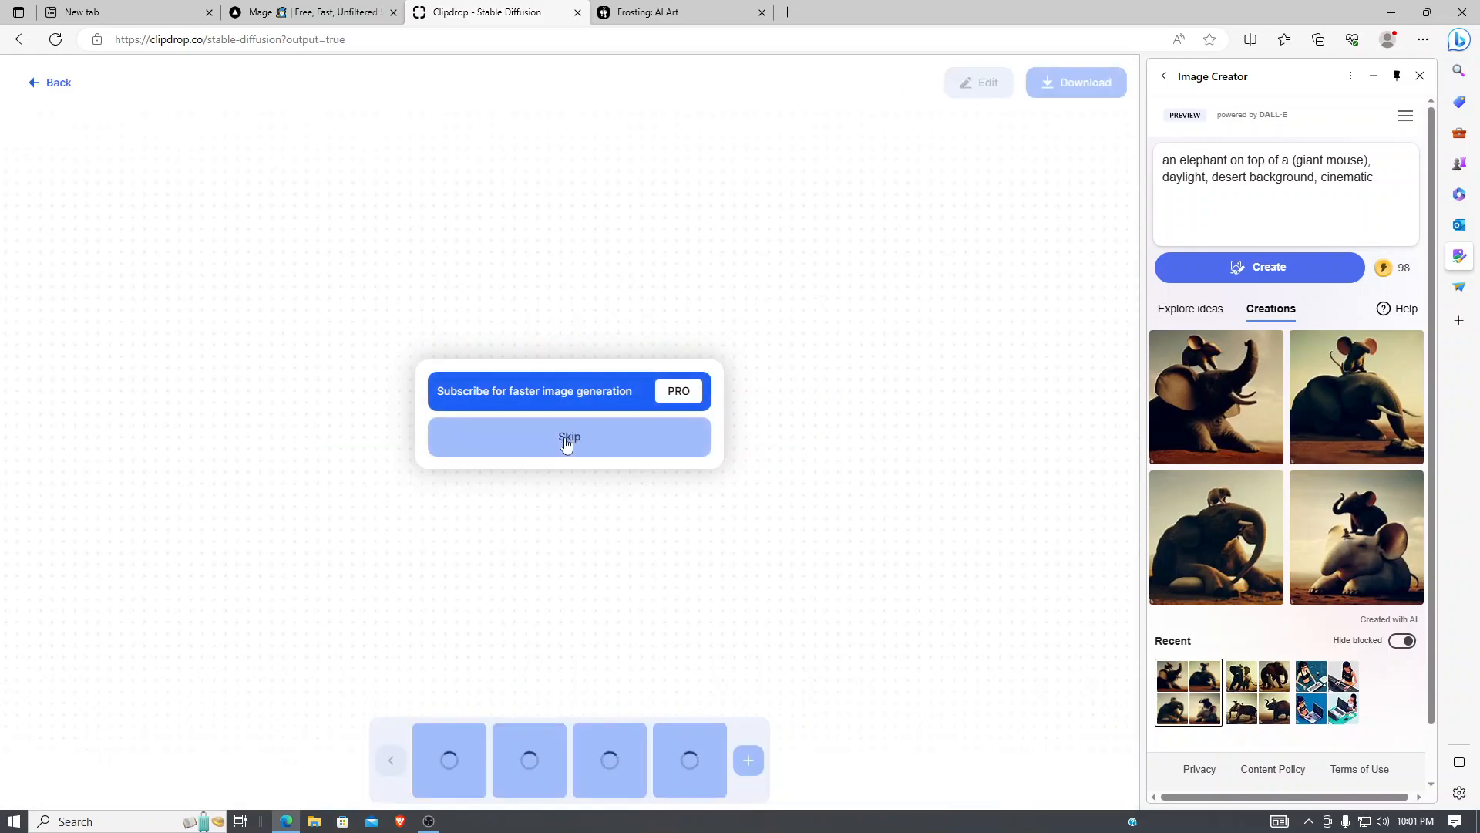
pyautogui.click(567, 444)
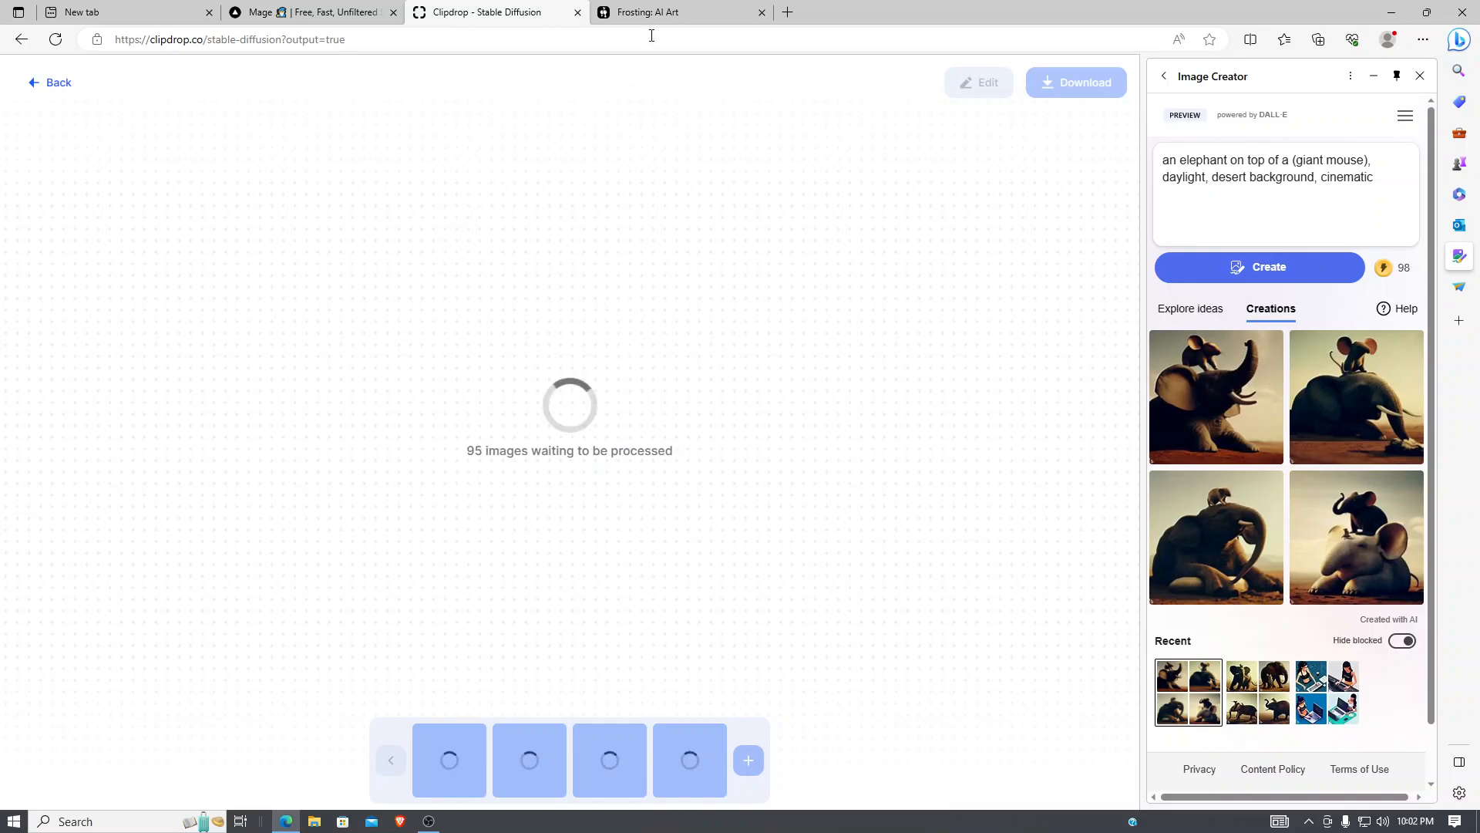
# Step: Enter the Frosting site without logging in, and check on the Clipdrop elephant images
pyautogui.click(660, 12)
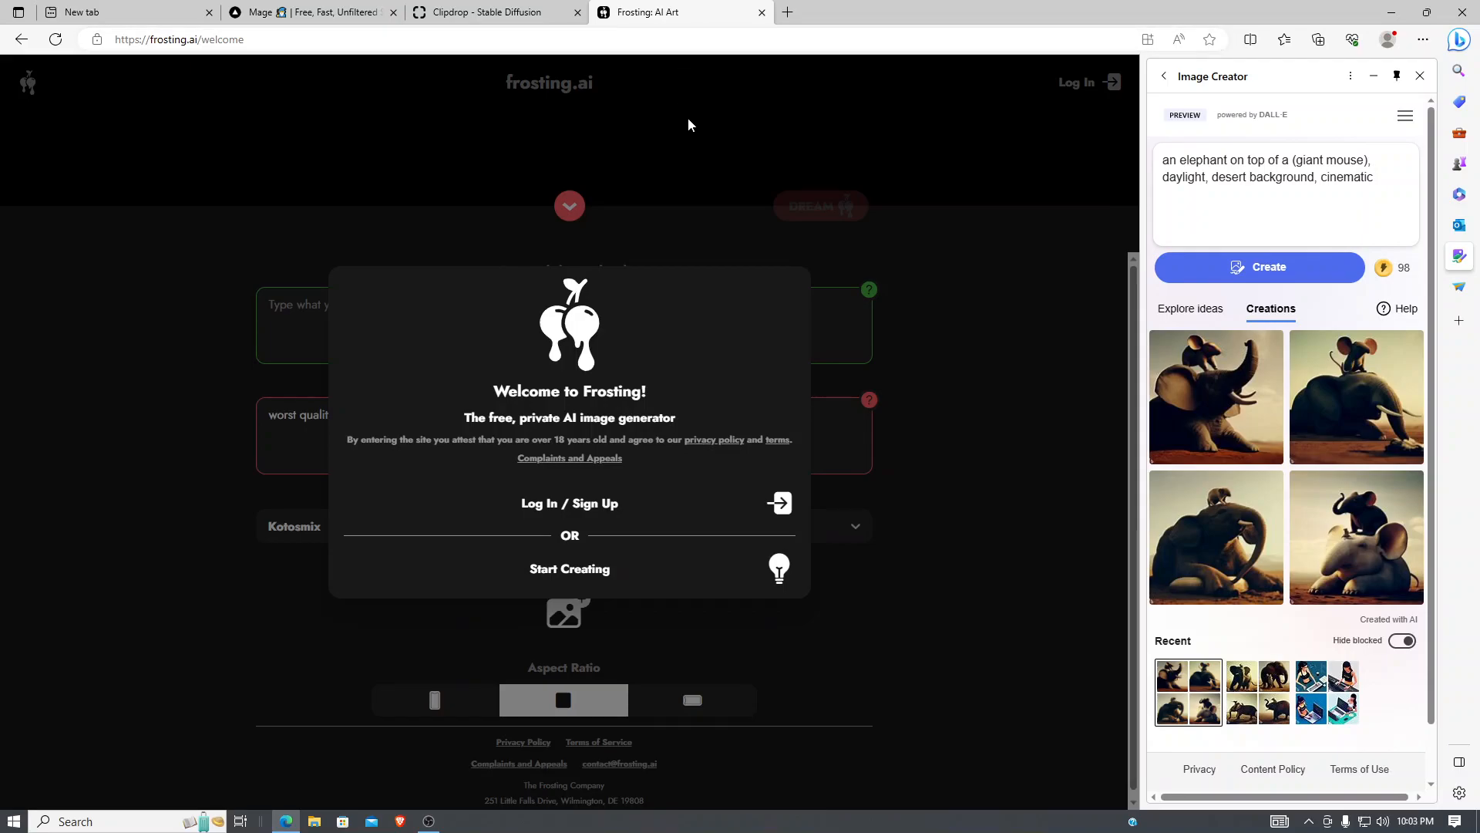
pyautogui.click(586, 575)
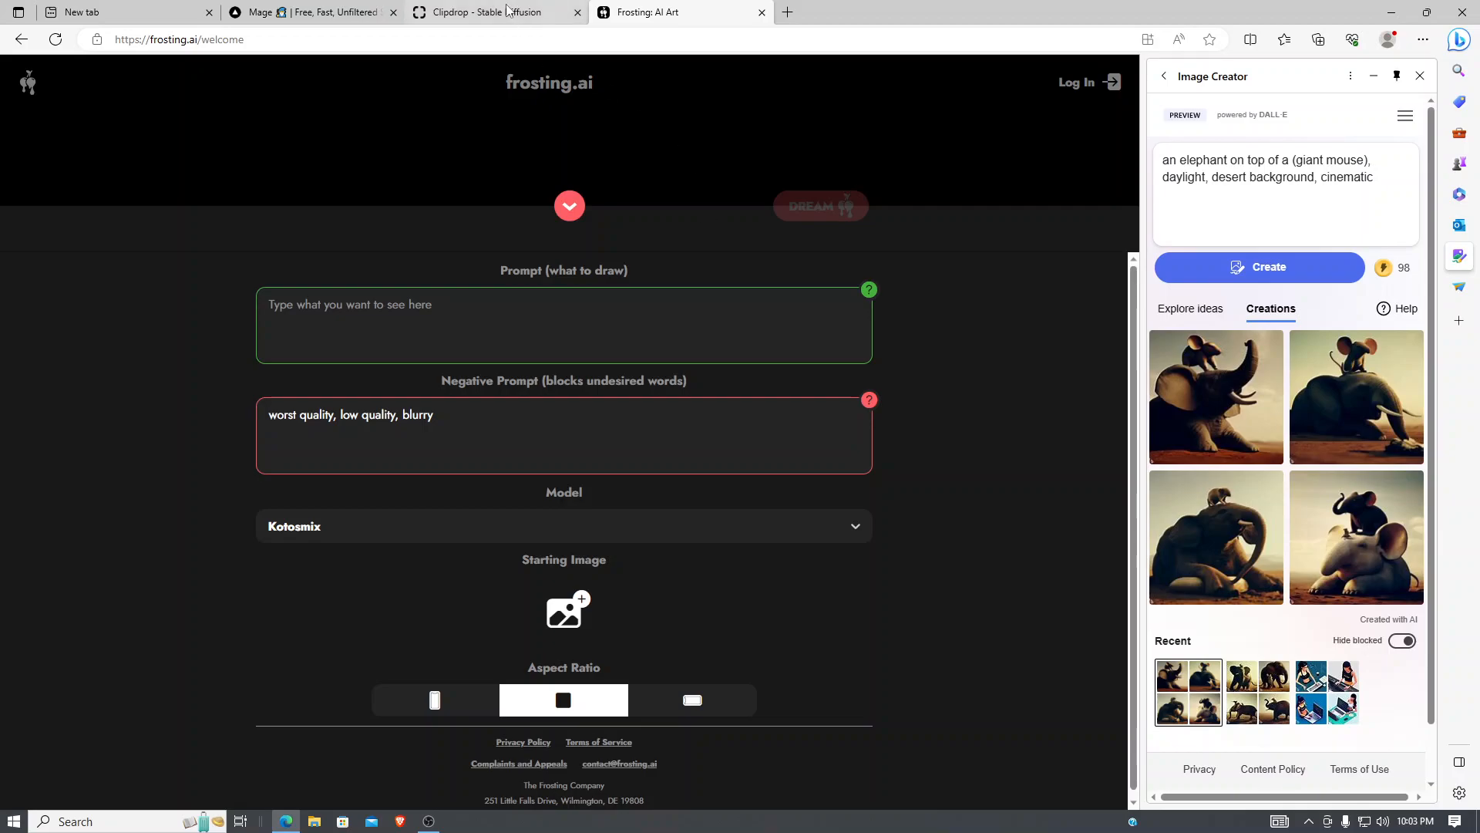
pyautogui.click(436, 13)
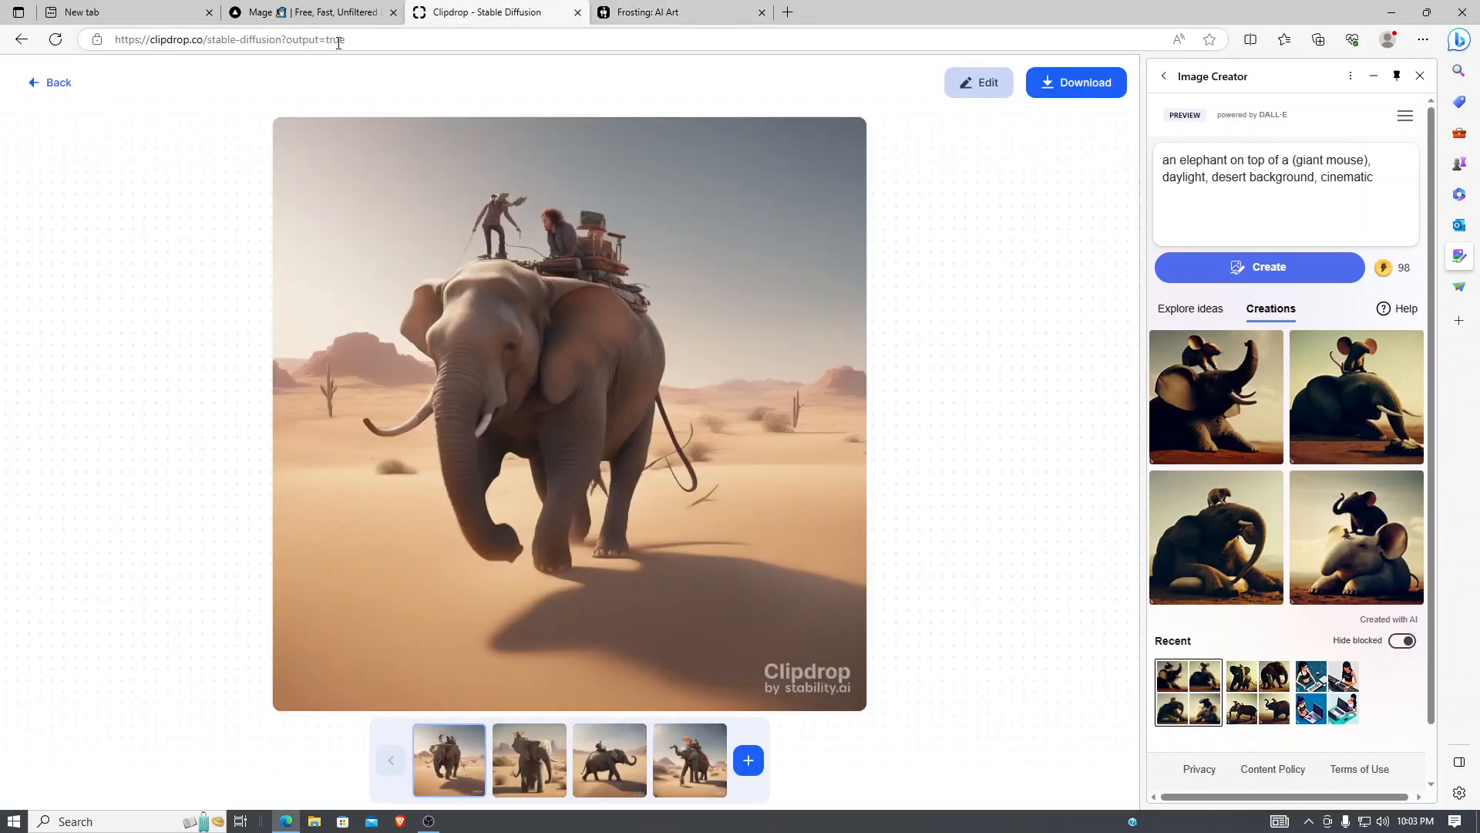
pyautogui.moveTo(317, 15)
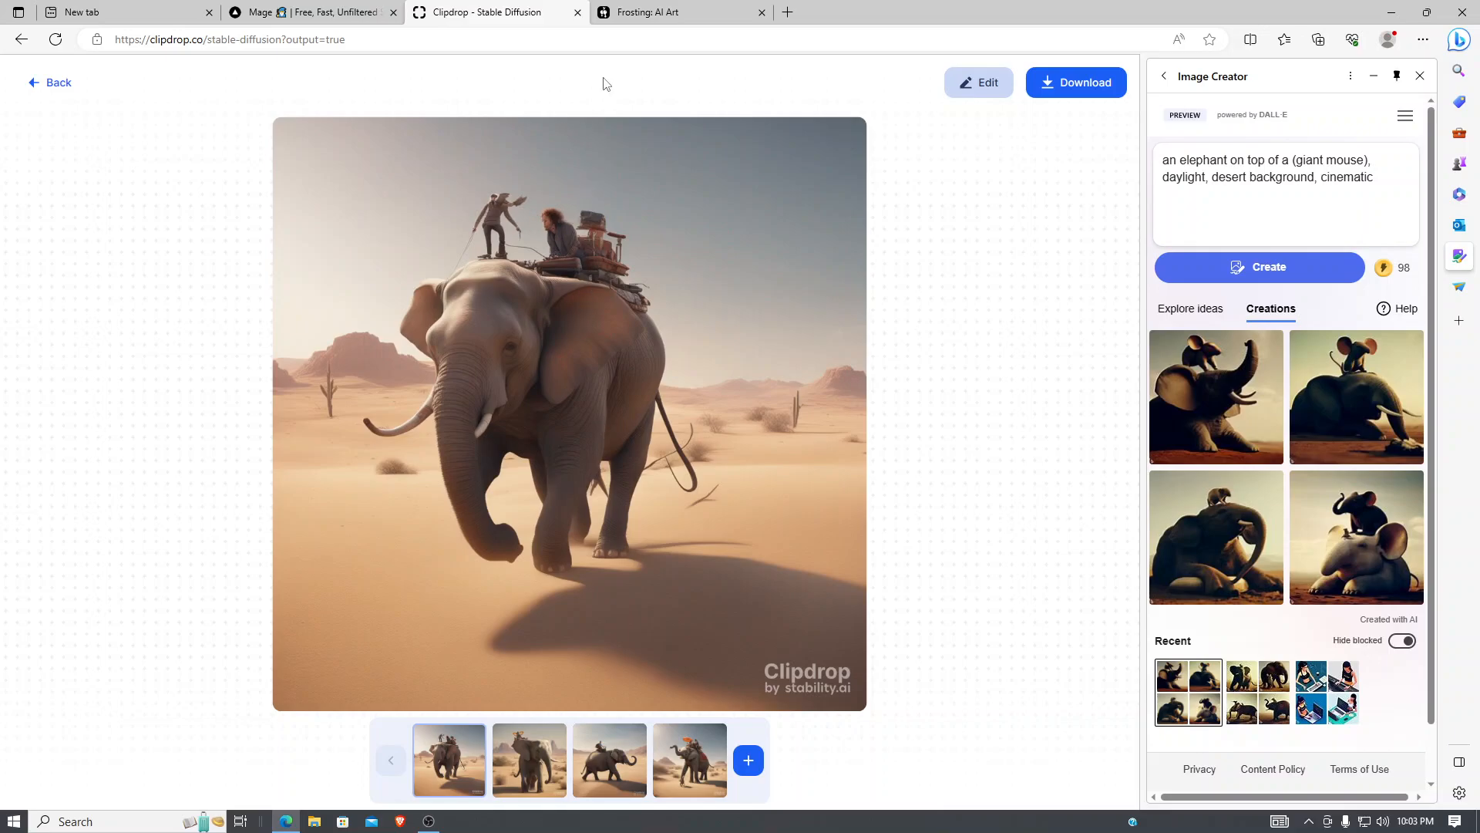
# Step: Generate a Frosting image with the prompt "an elephant riding a mouse, daylight, desert background, cinematic"
pyautogui.click(643, 14)
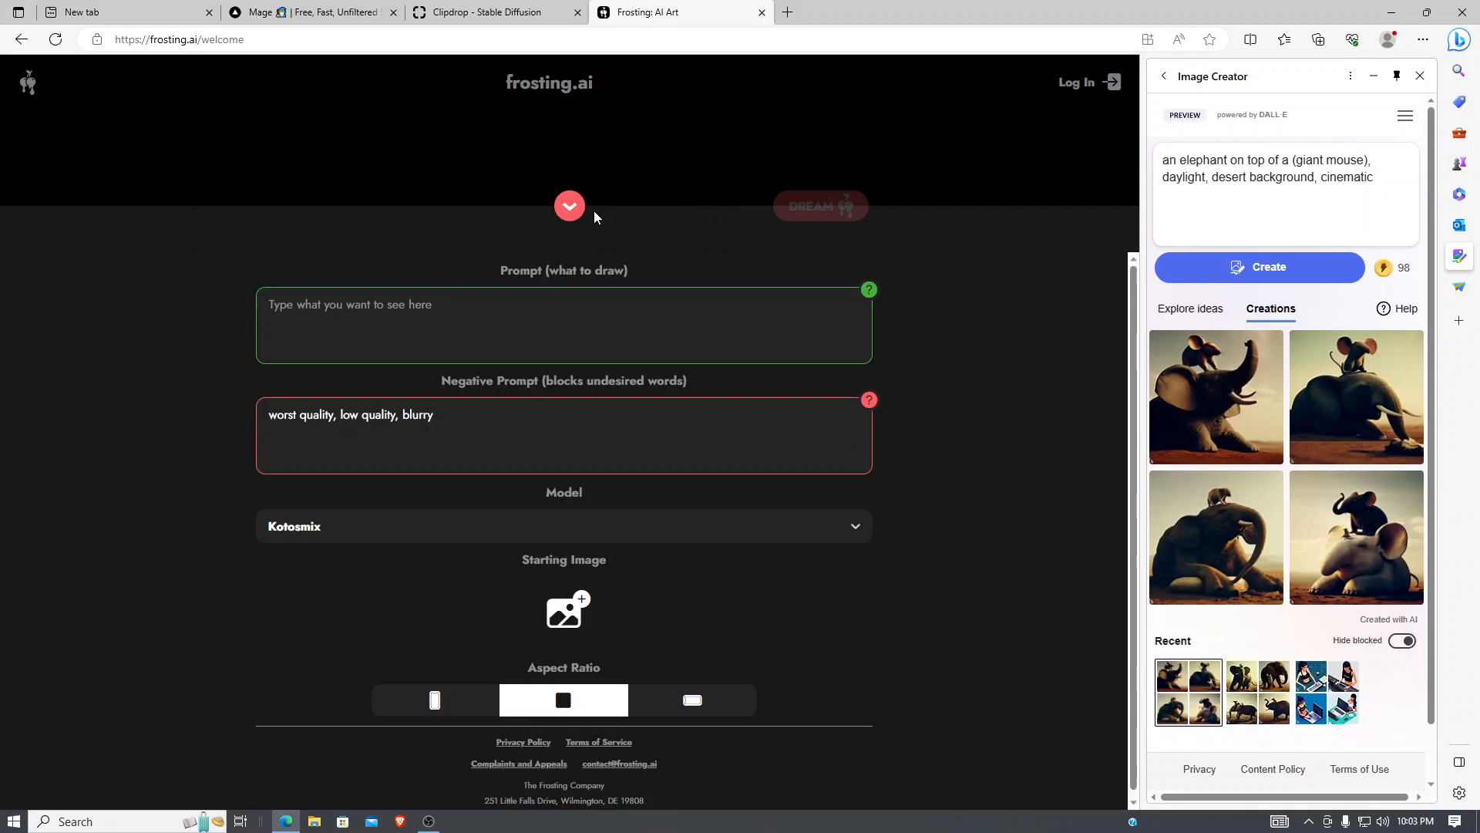
pyautogui.click(466, 305)
pyautogui.write('an elephant riding a mouse, daylight, desert background, cinematic')
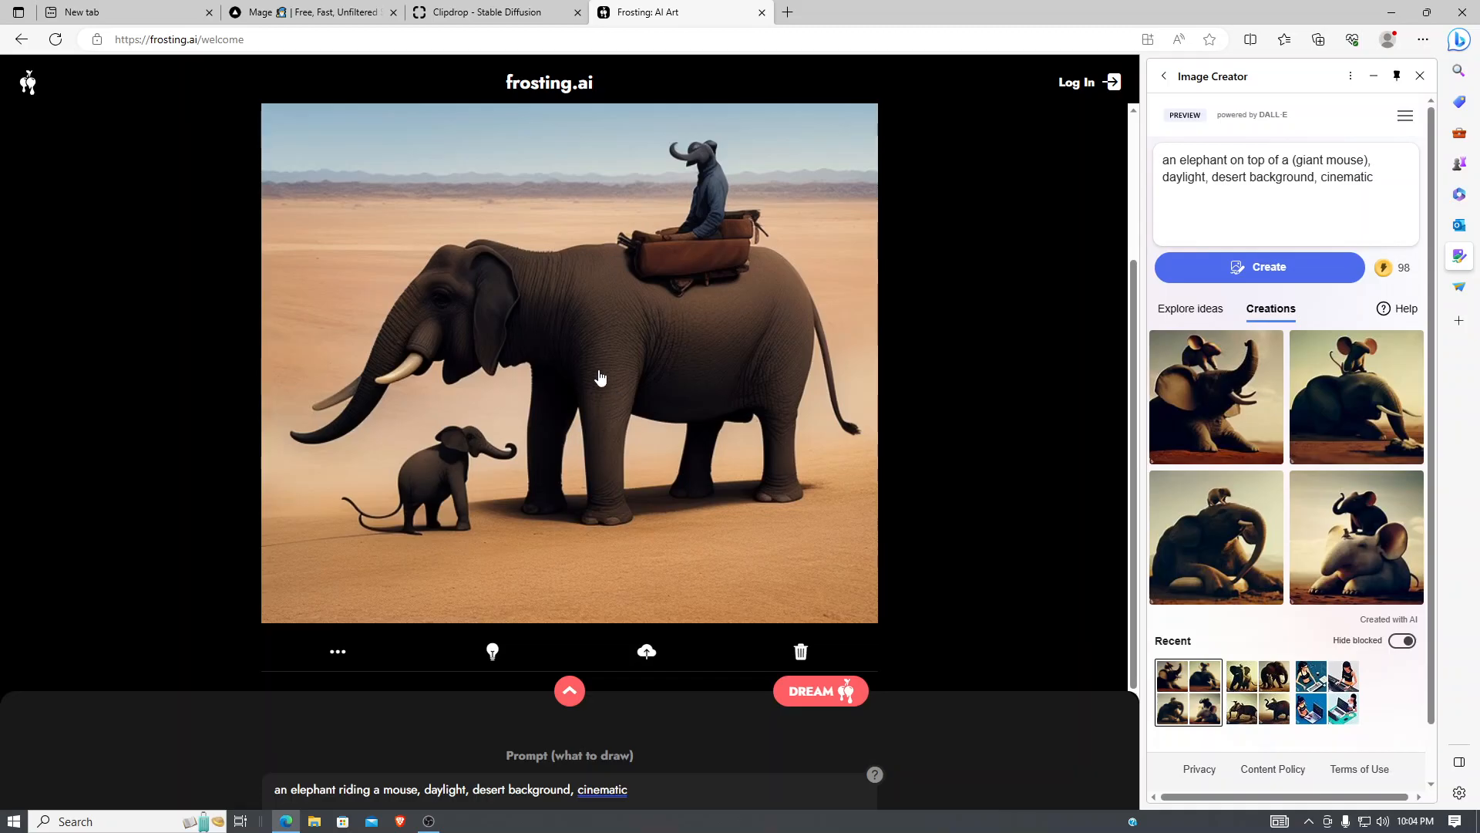
# Step: Return to Clipdrop and view the other generated elephant images one by one at full size
pyautogui.click(515, 13)
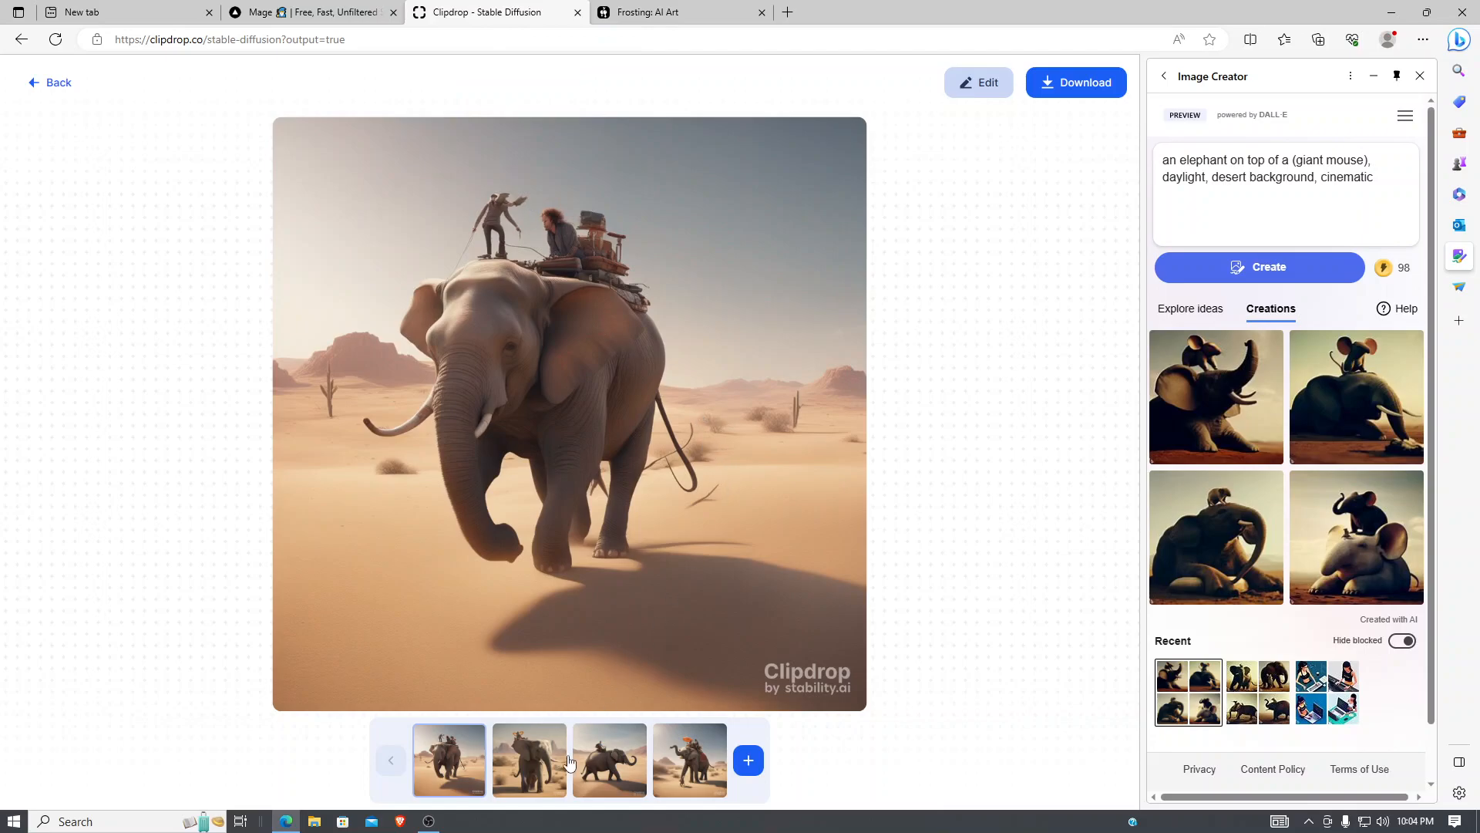
pyautogui.click(515, 774)
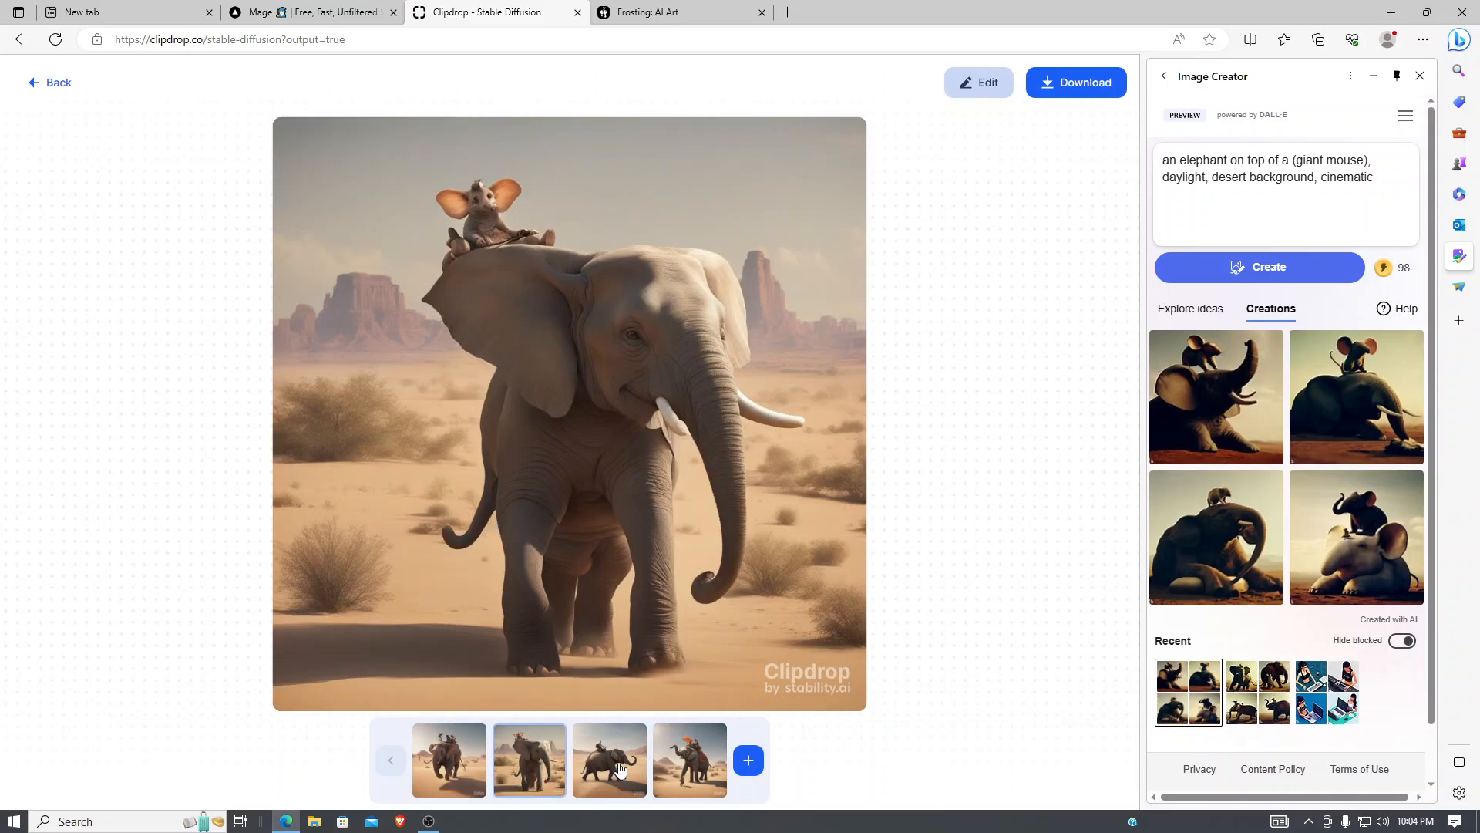
pyautogui.click(617, 771)
pyautogui.click(554, 775)
pyautogui.click(603, 776)
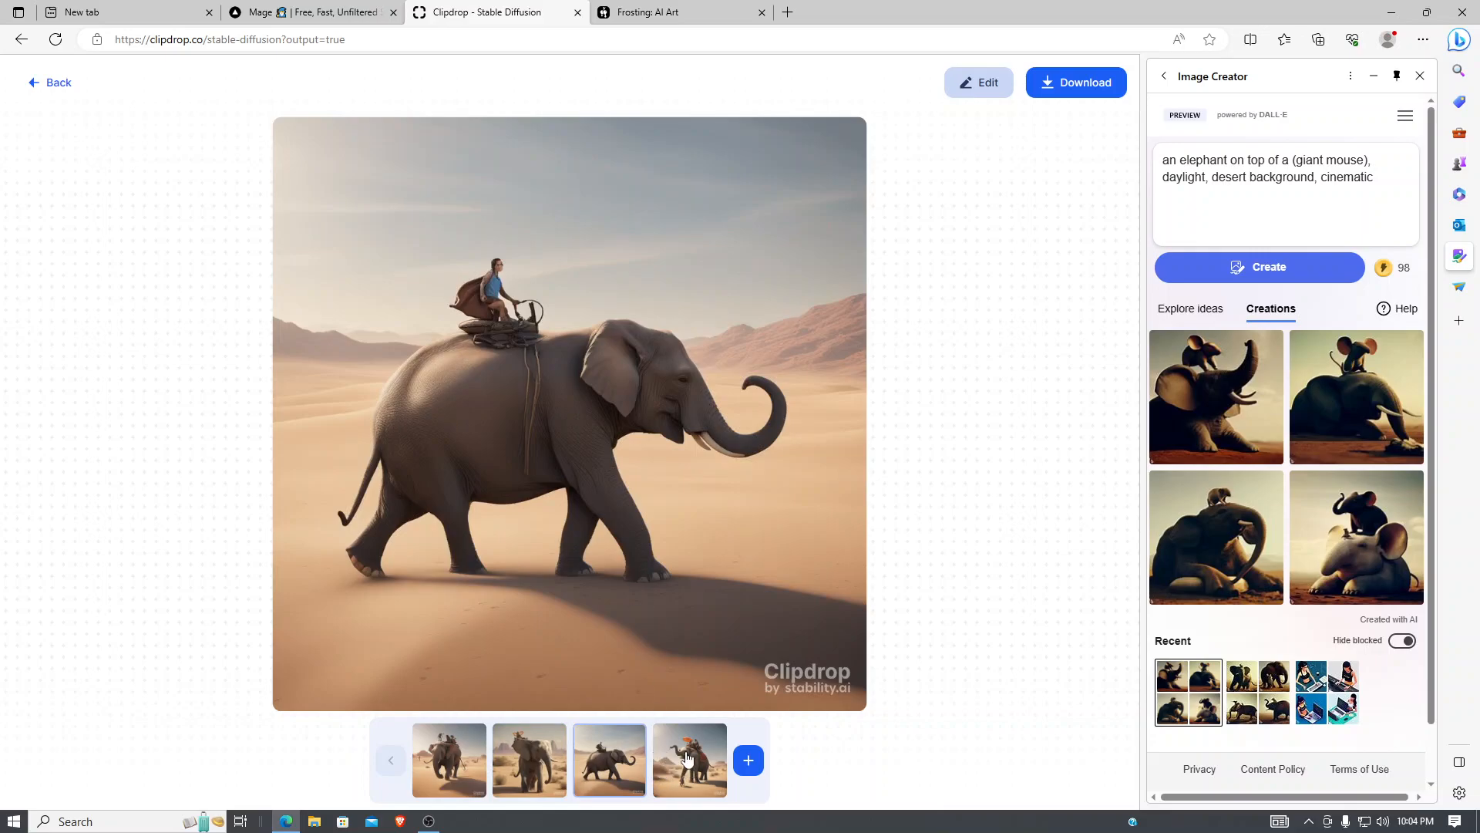
pyautogui.click(689, 760)
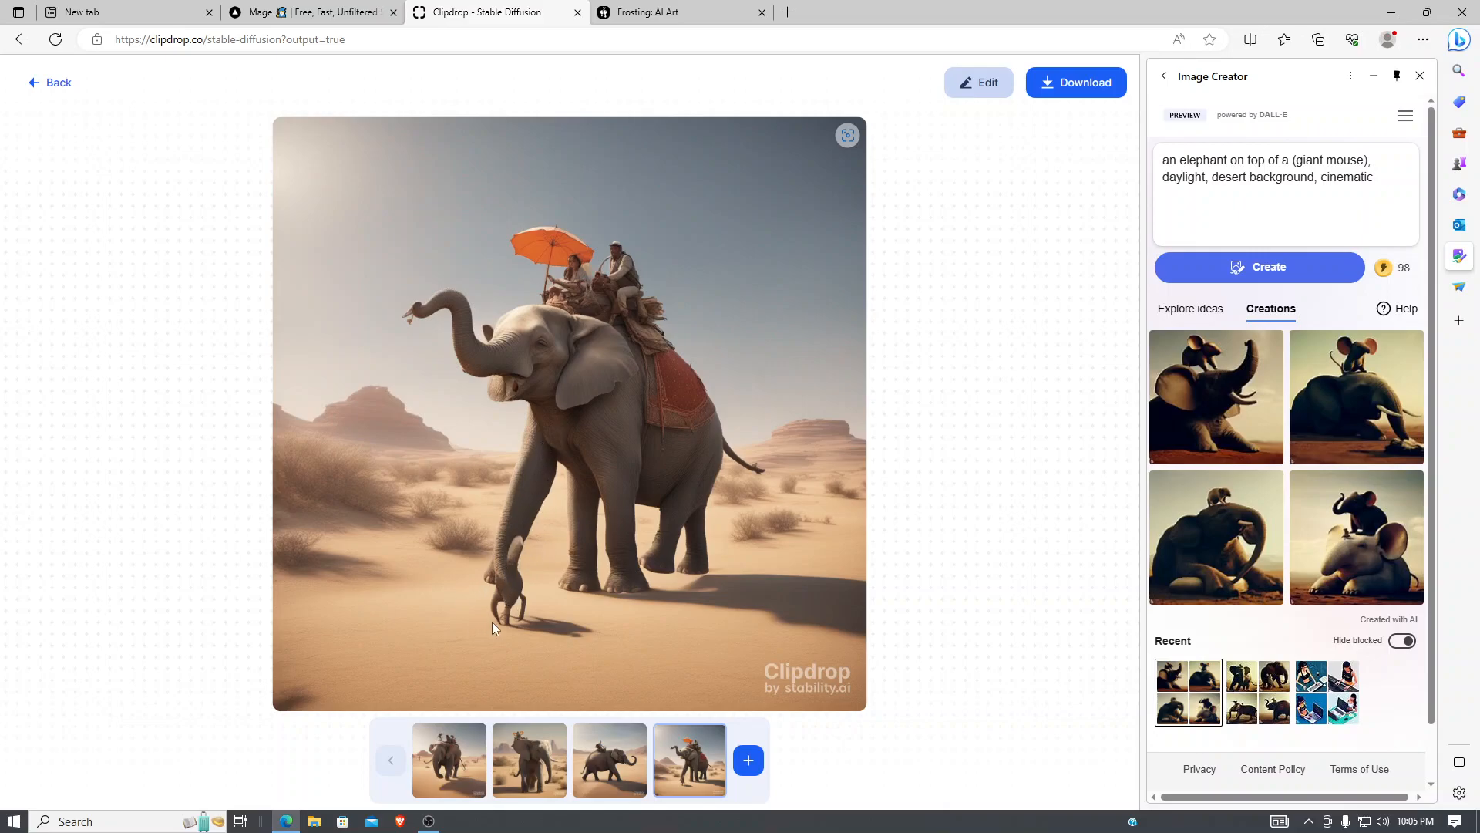
# Step: View the second Clipdrop elephant image, and generate Bing Image Creator images with "an elephant on top of a (giant mouse), daylight, snowy, cinematic"
pyautogui.click(529, 763)
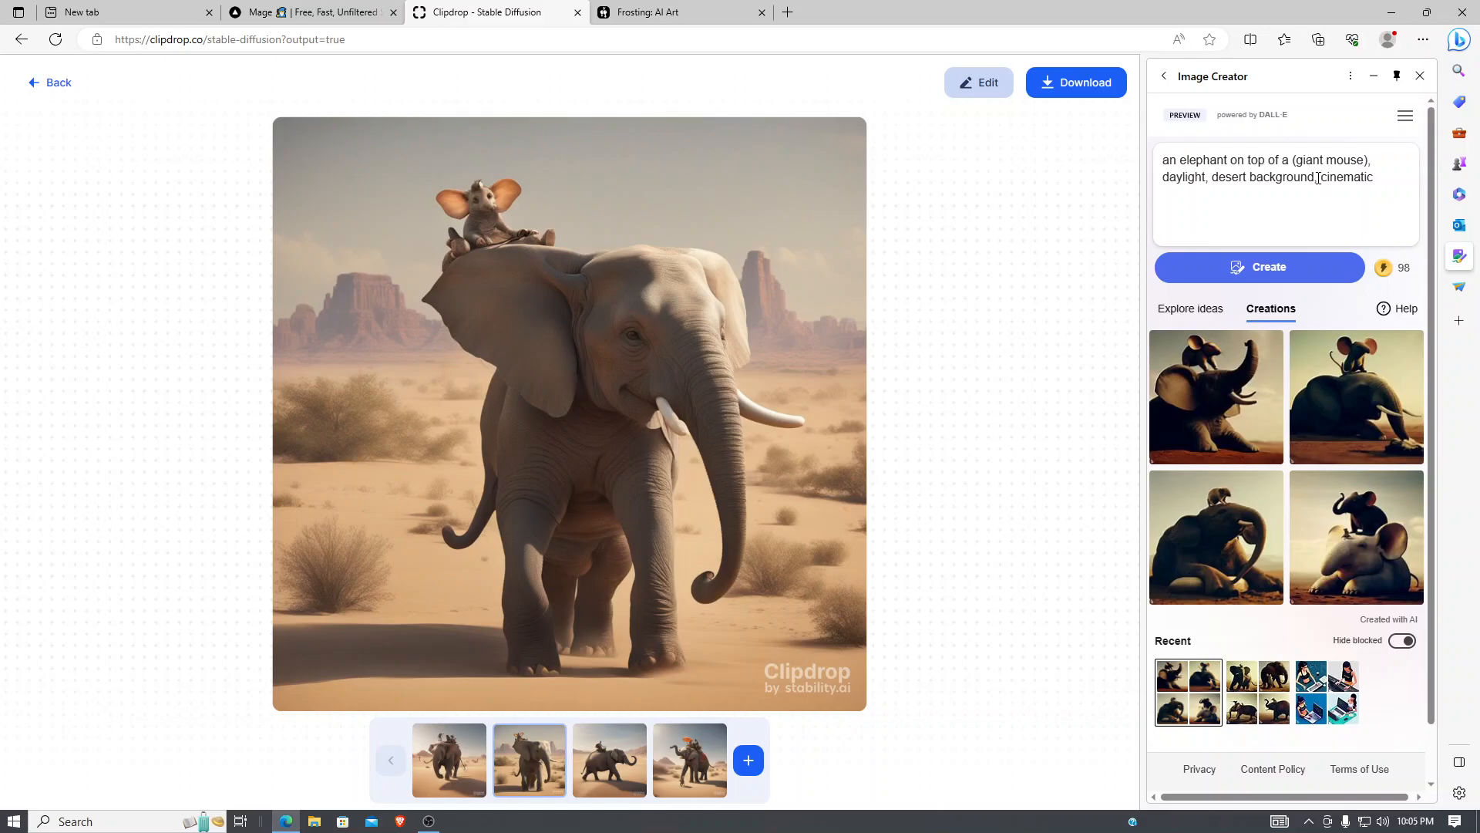
pyautogui.moveTo(1216, 173); pyautogui.dragTo(1314, 177)
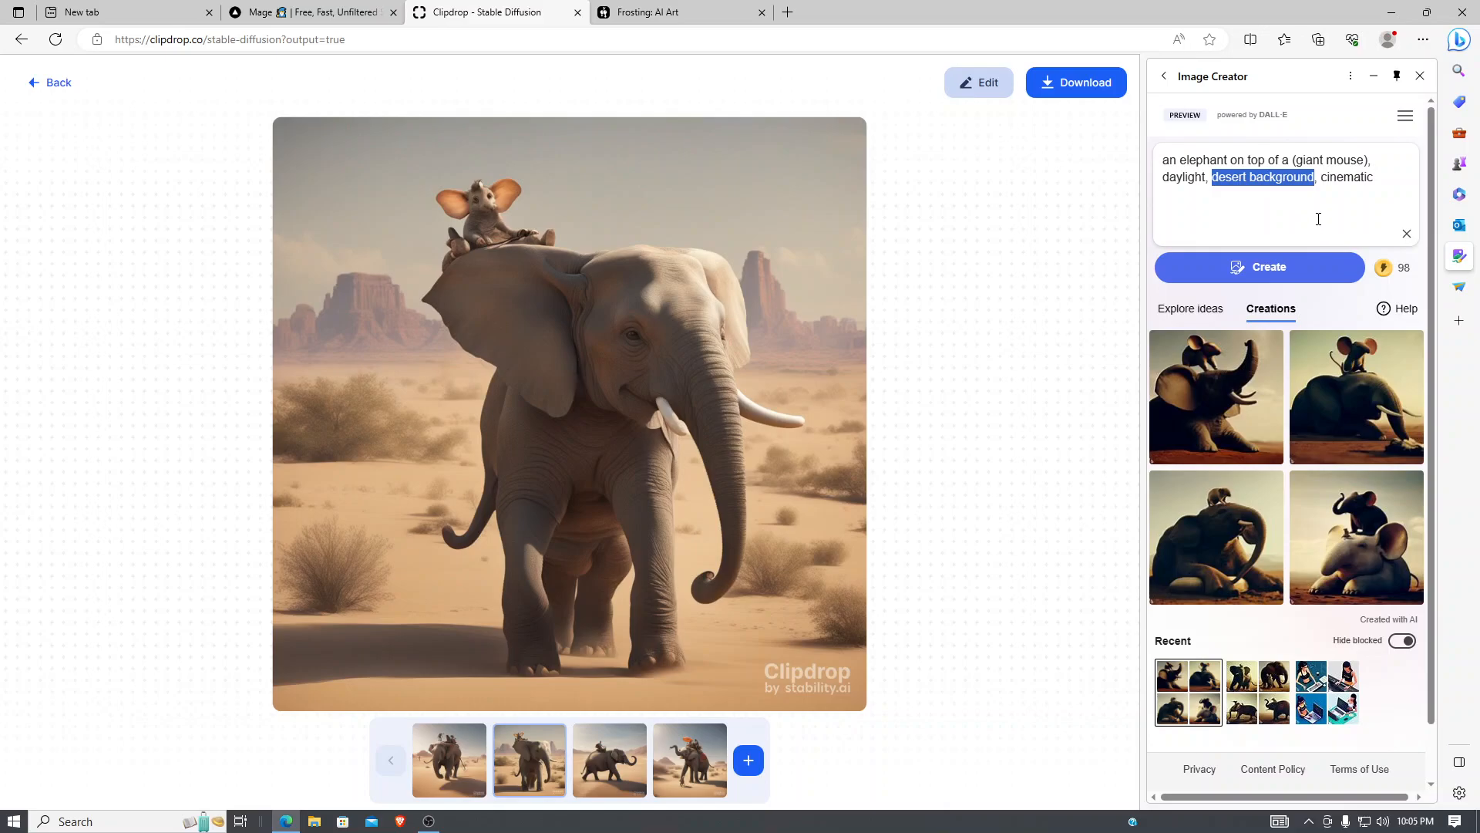
pyautogui.write('snow')
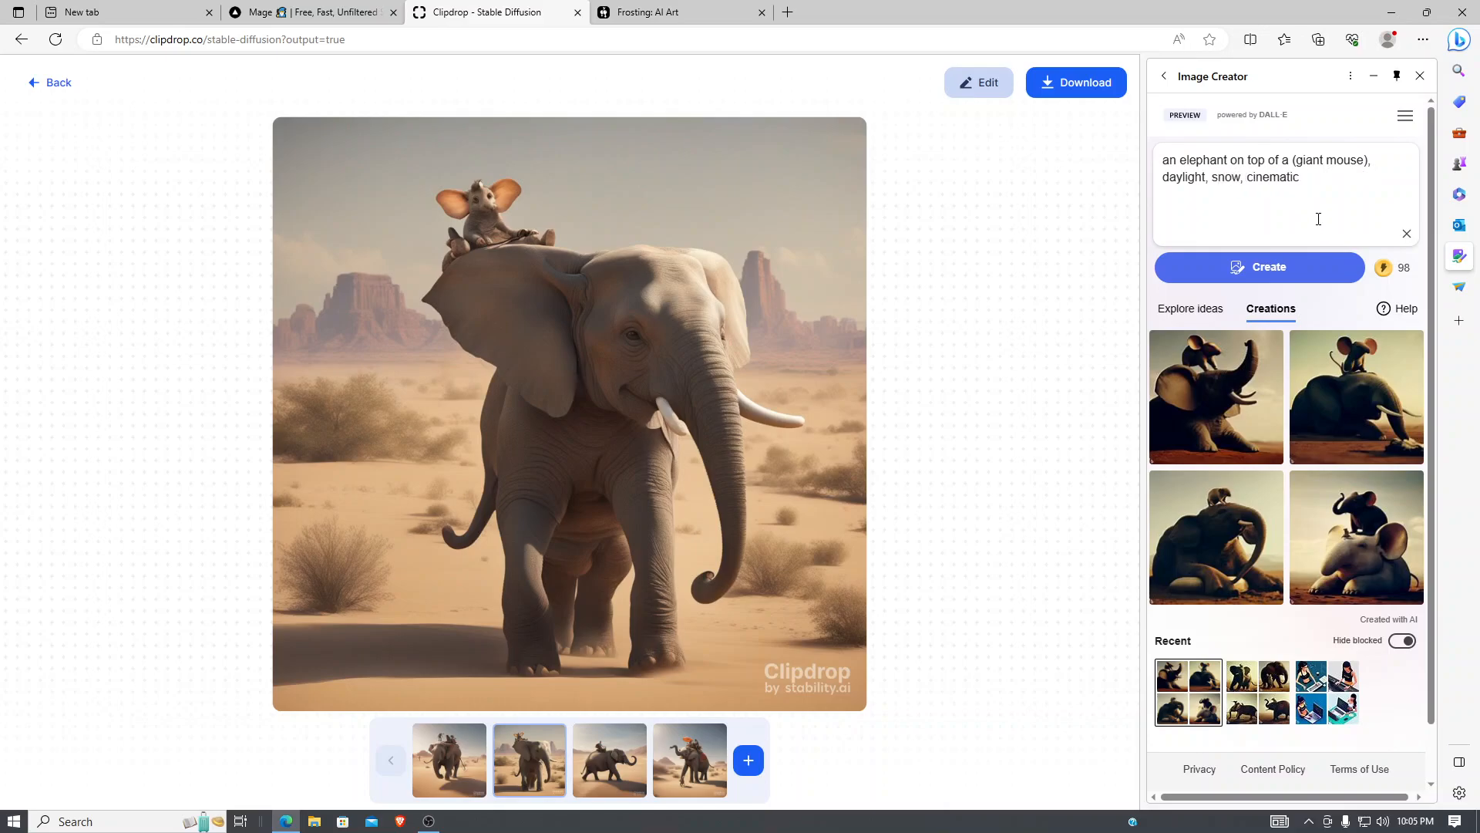
pyautogui.write('y')
pyautogui.click(1278, 264)
# Step: Return to the Clipdrop prompt, replace the desert background with "snowy", and generate "an elephant riding a giant mouse, daylight, snowy, cinematic"
pyautogui.moveTo(1250, 177); pyautogui.dragTo(1206, 177)
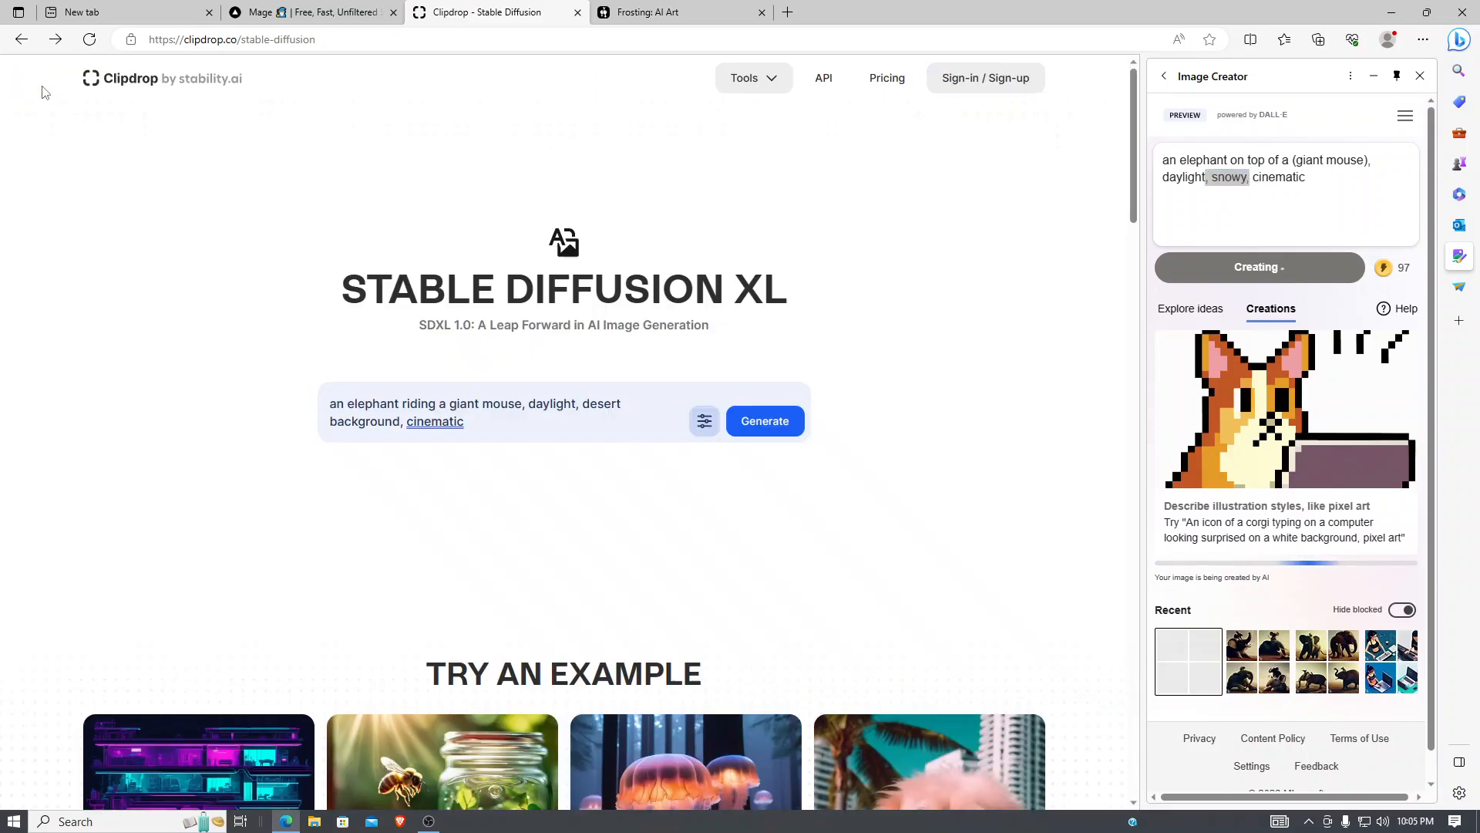
pyautogui.click(45, 82)
pyautogui.moveTo(583, 404); pyautogui.dragTo(401, 421)
pyautogui.write(', snowy,')
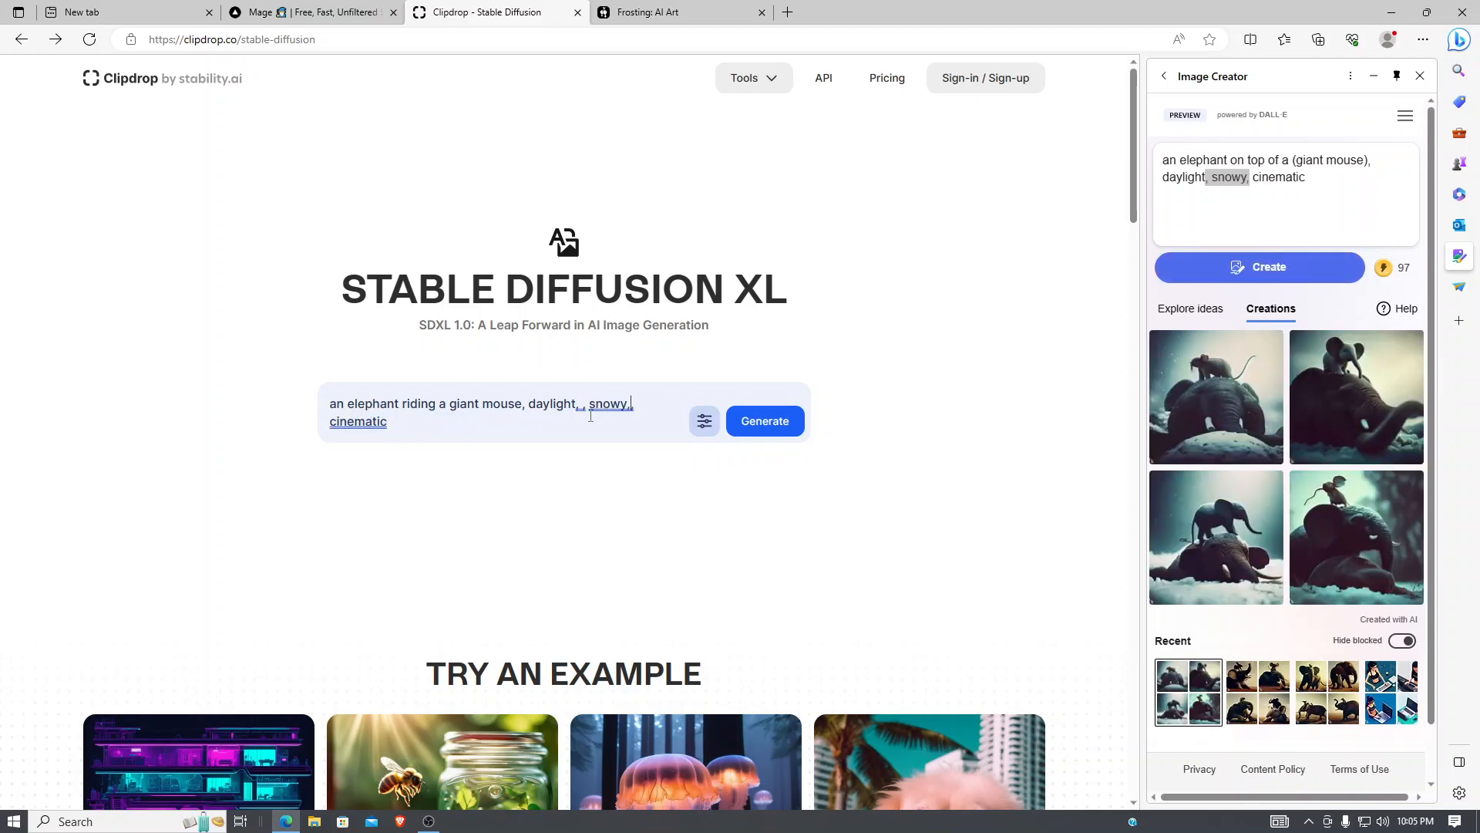
pyautogui.press('BackSpace')
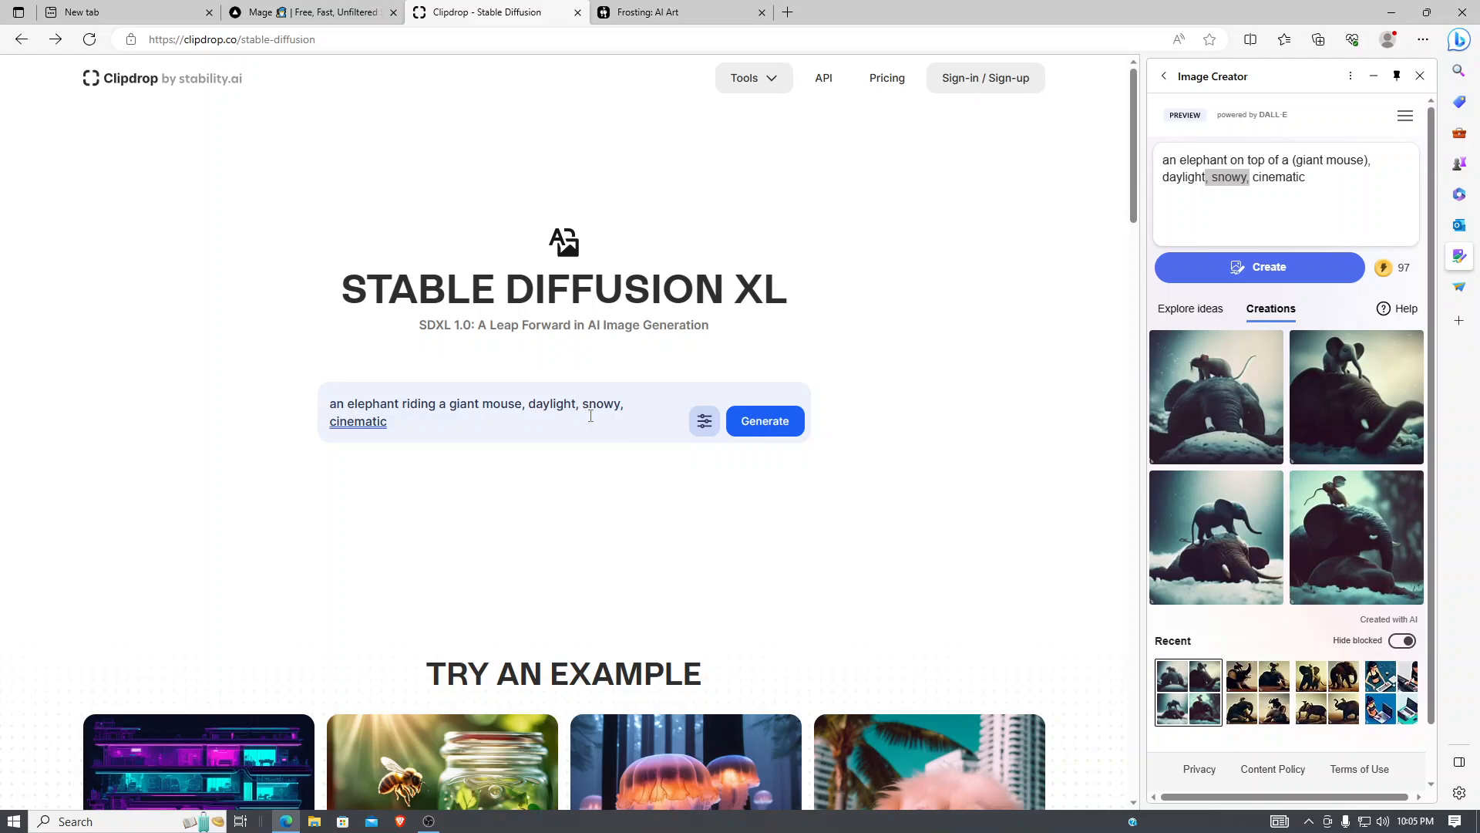
pyautogui.click(766, 424)
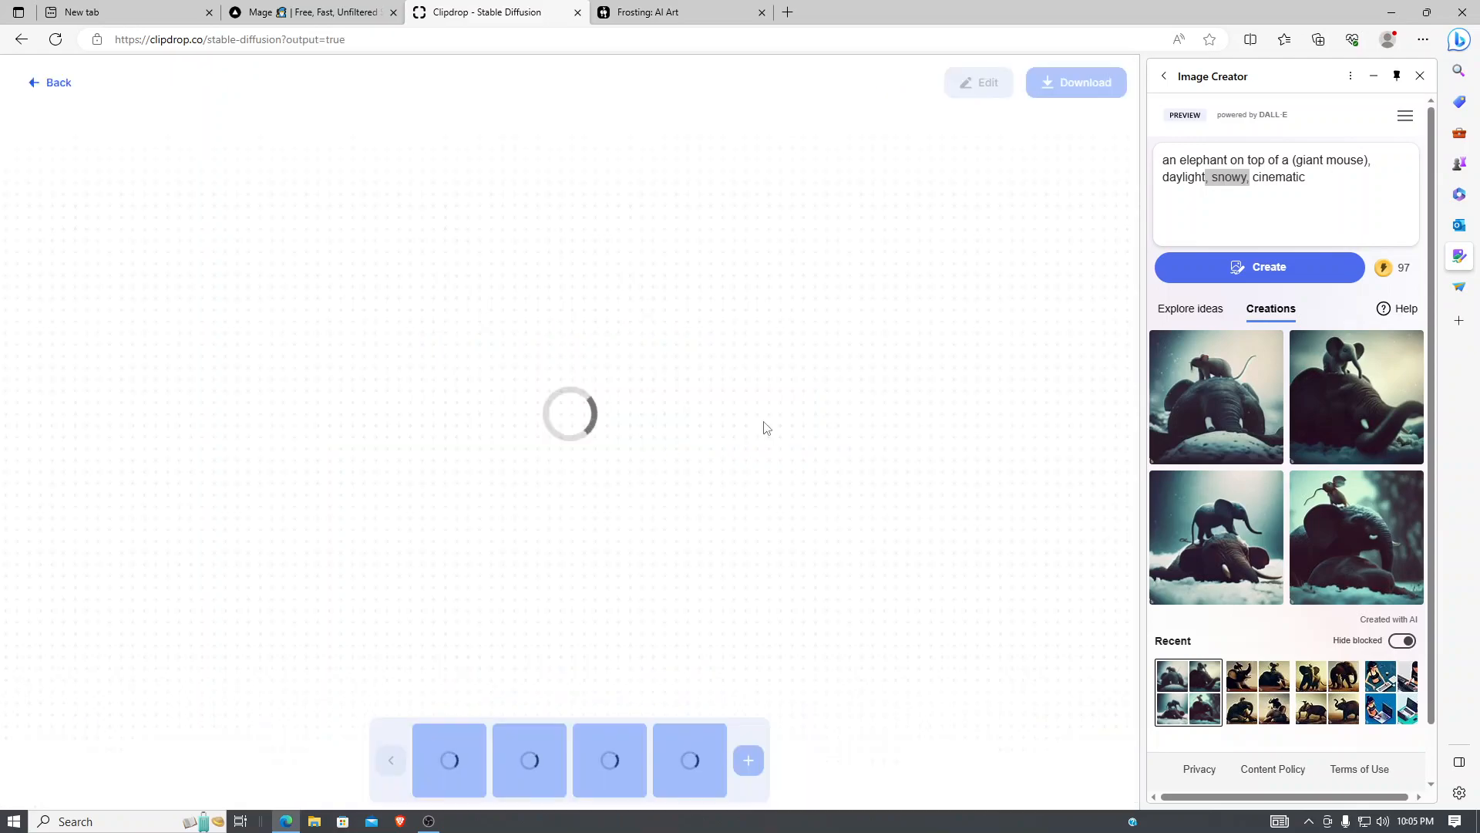
# Step: View the snowy Bing image of a small elephant on an elephant's head at full size, and check on the Clipdrop images
pyautogui.click(1214, 557)
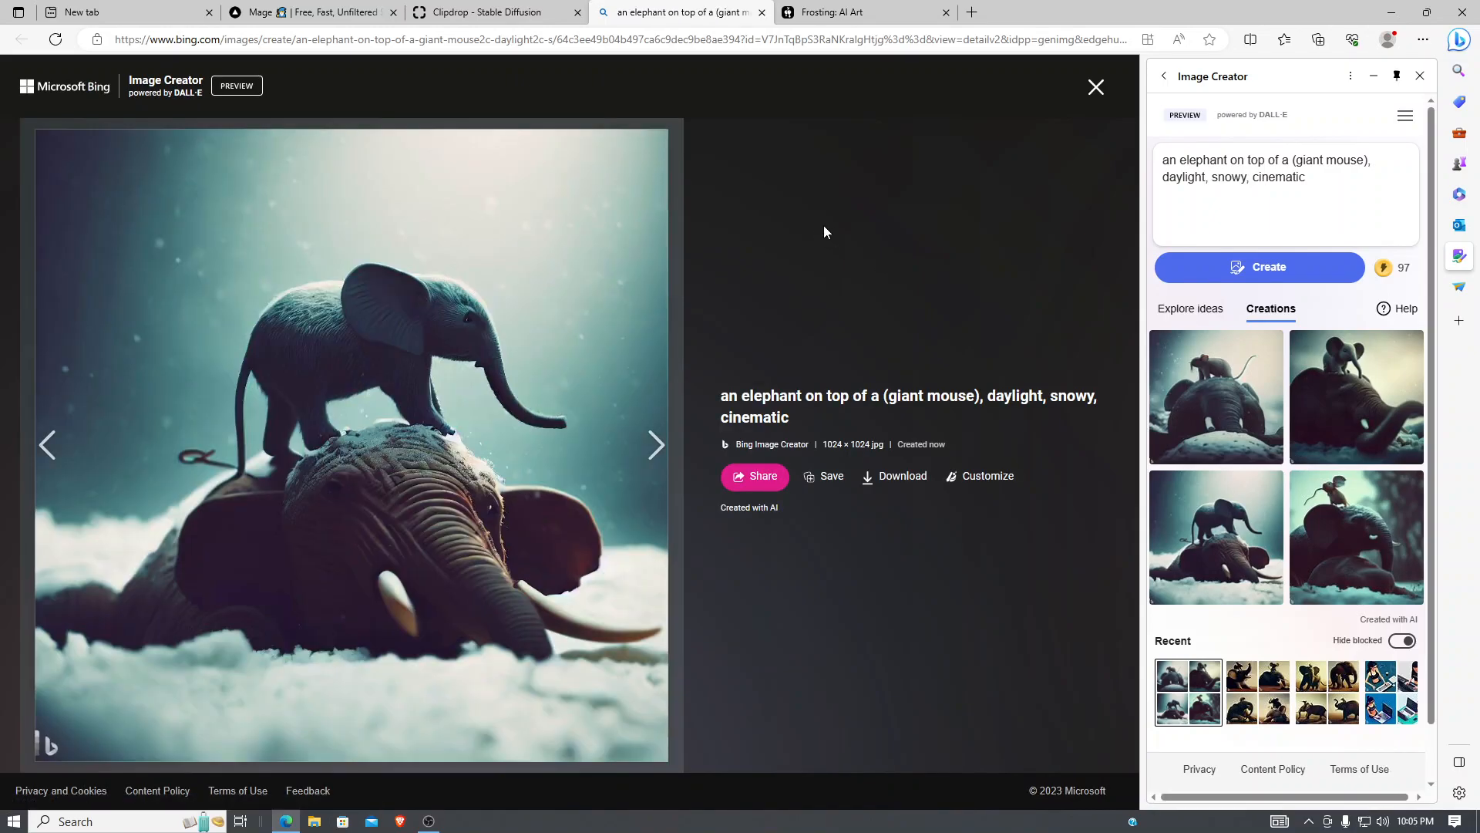
pyautogui.click(1097, 90)
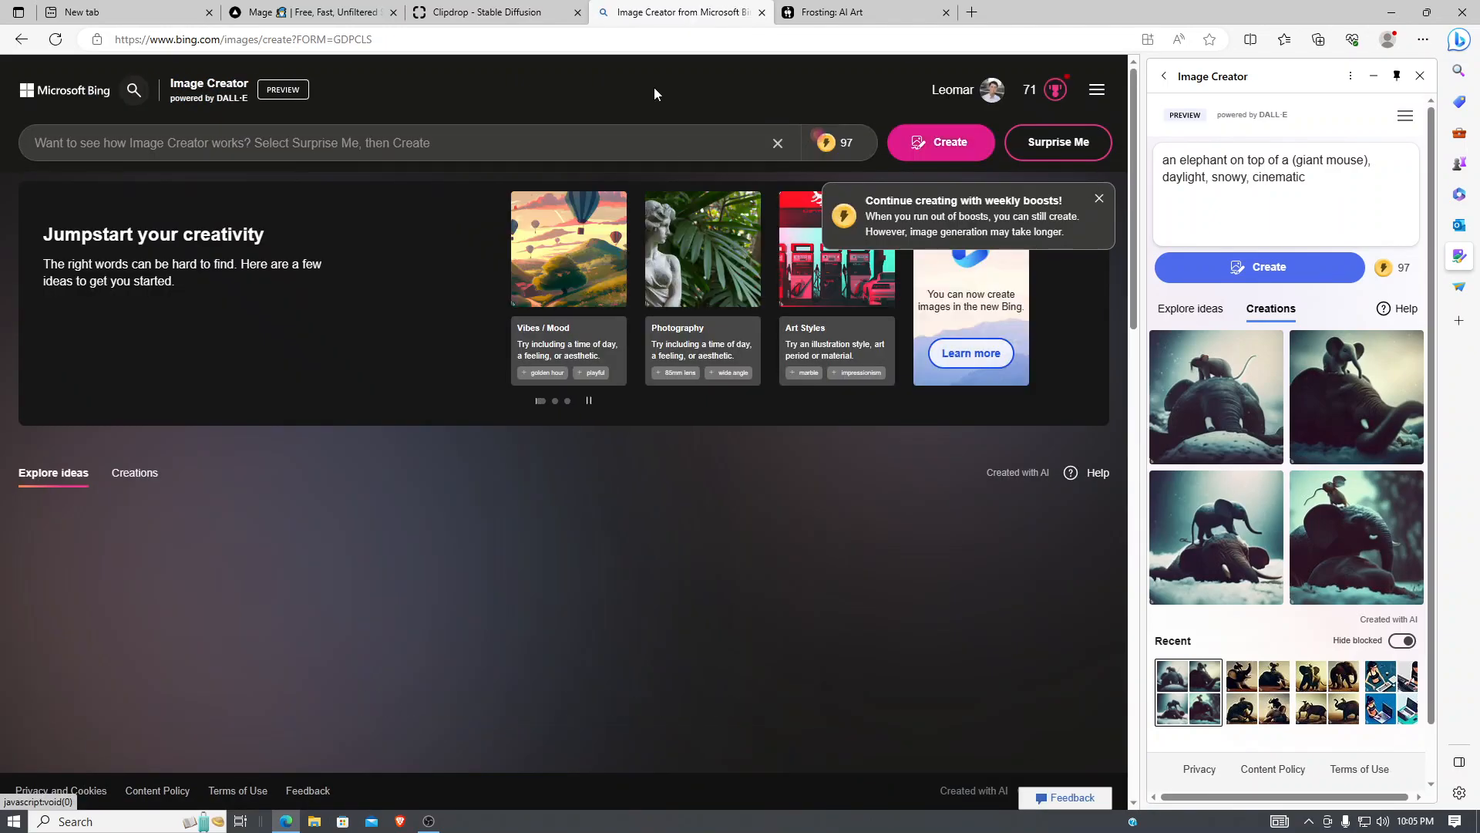
pyautogui.click(504, 16)
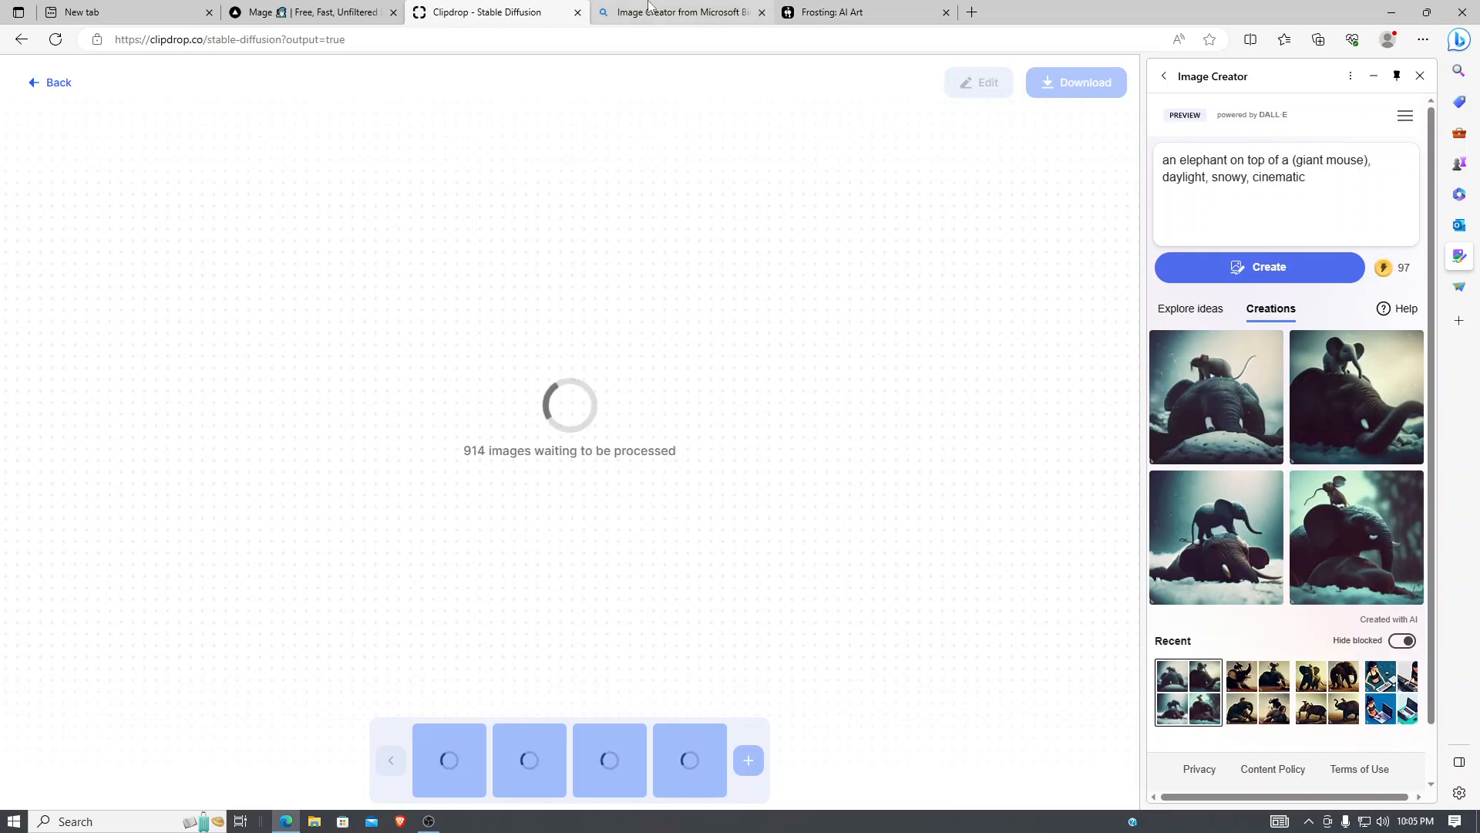
# Step: Switch to Frosting and replace "desert background" with "snowy" in the prompt
pyautogui.click(810, 16)
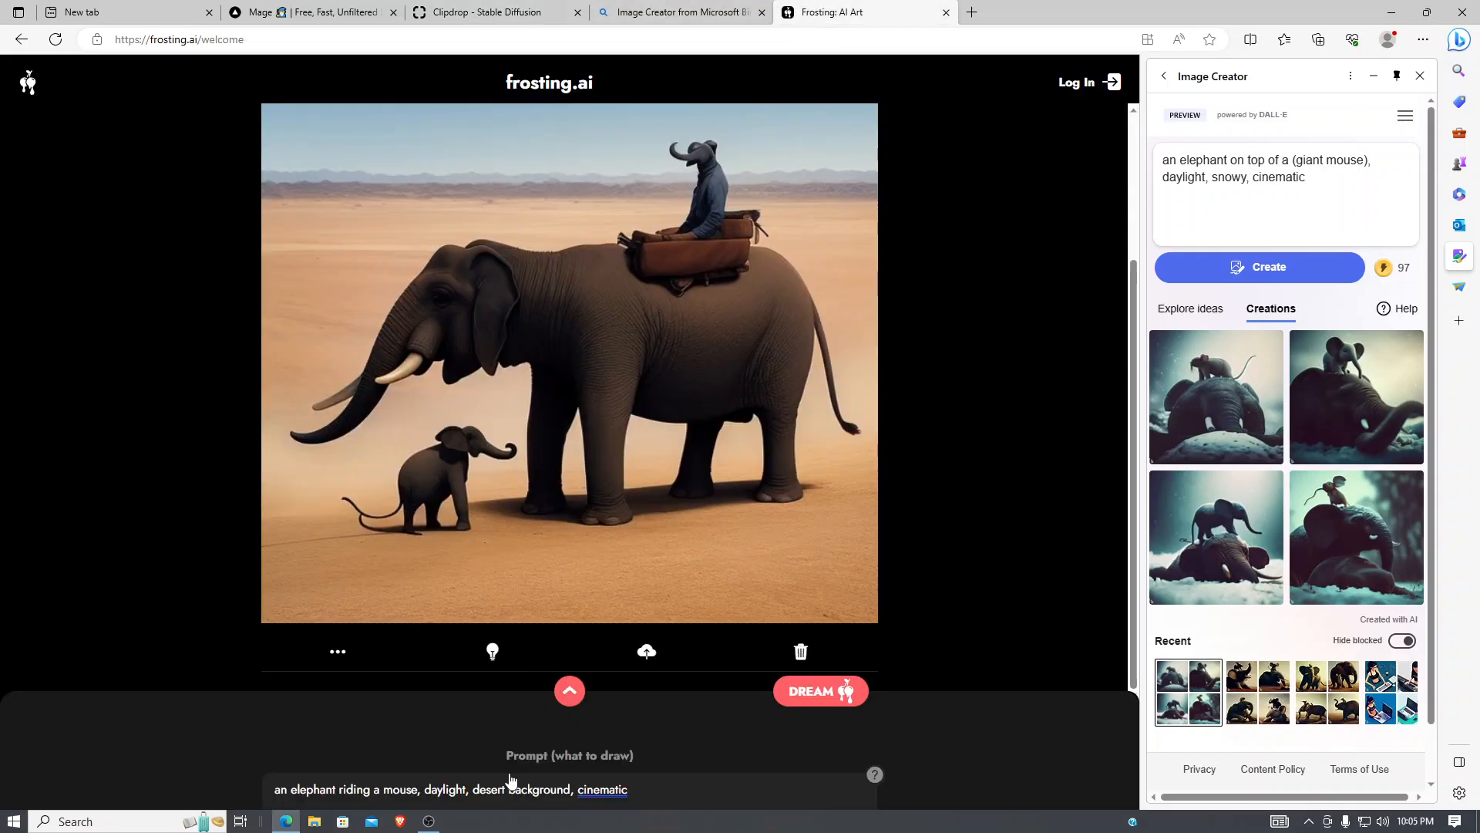
pyautogui.click(478, 799)
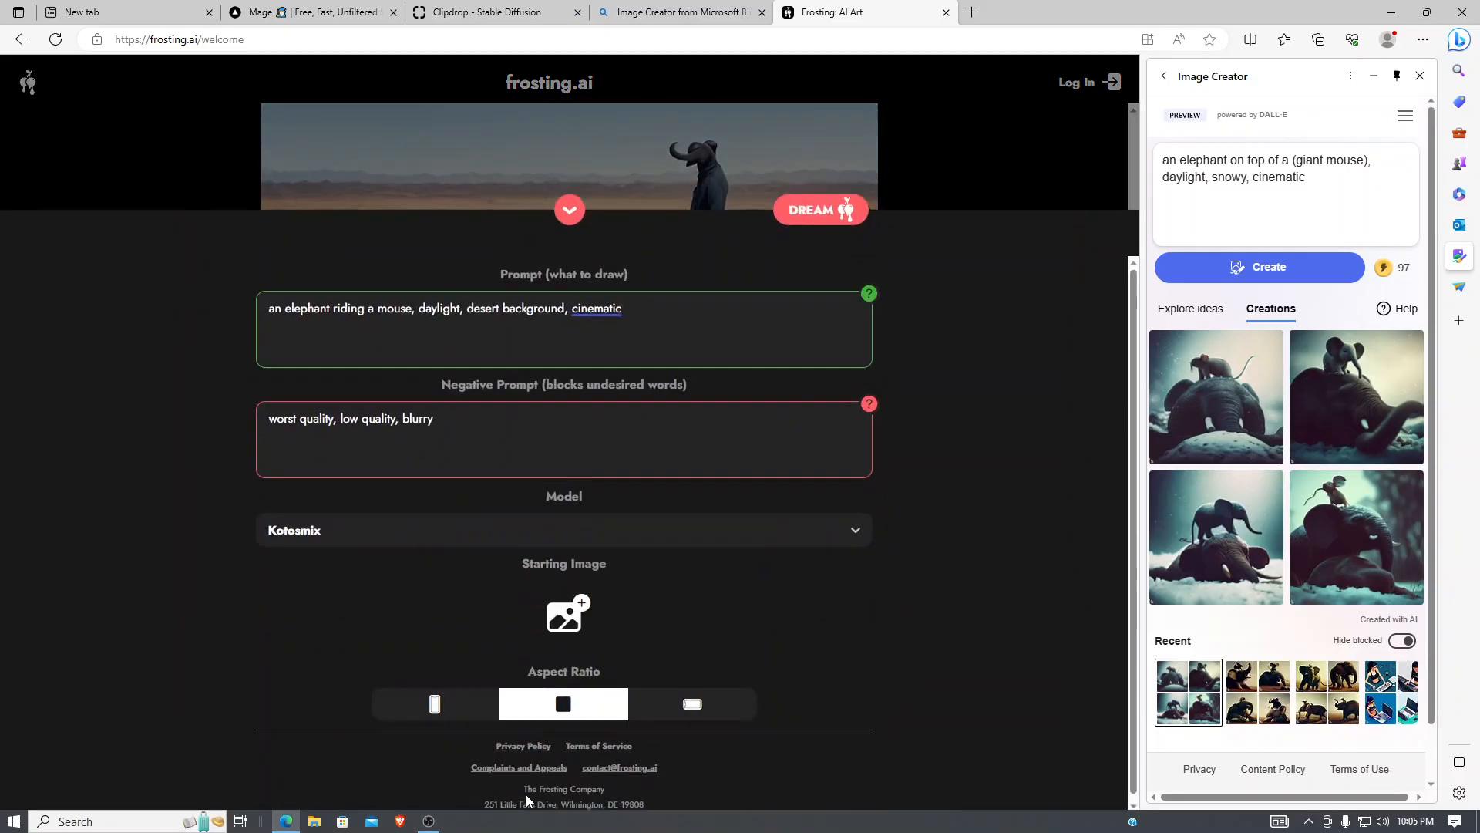
pyautogui.moveTo(566, 305); pyautogui.dragTo(468, 305)
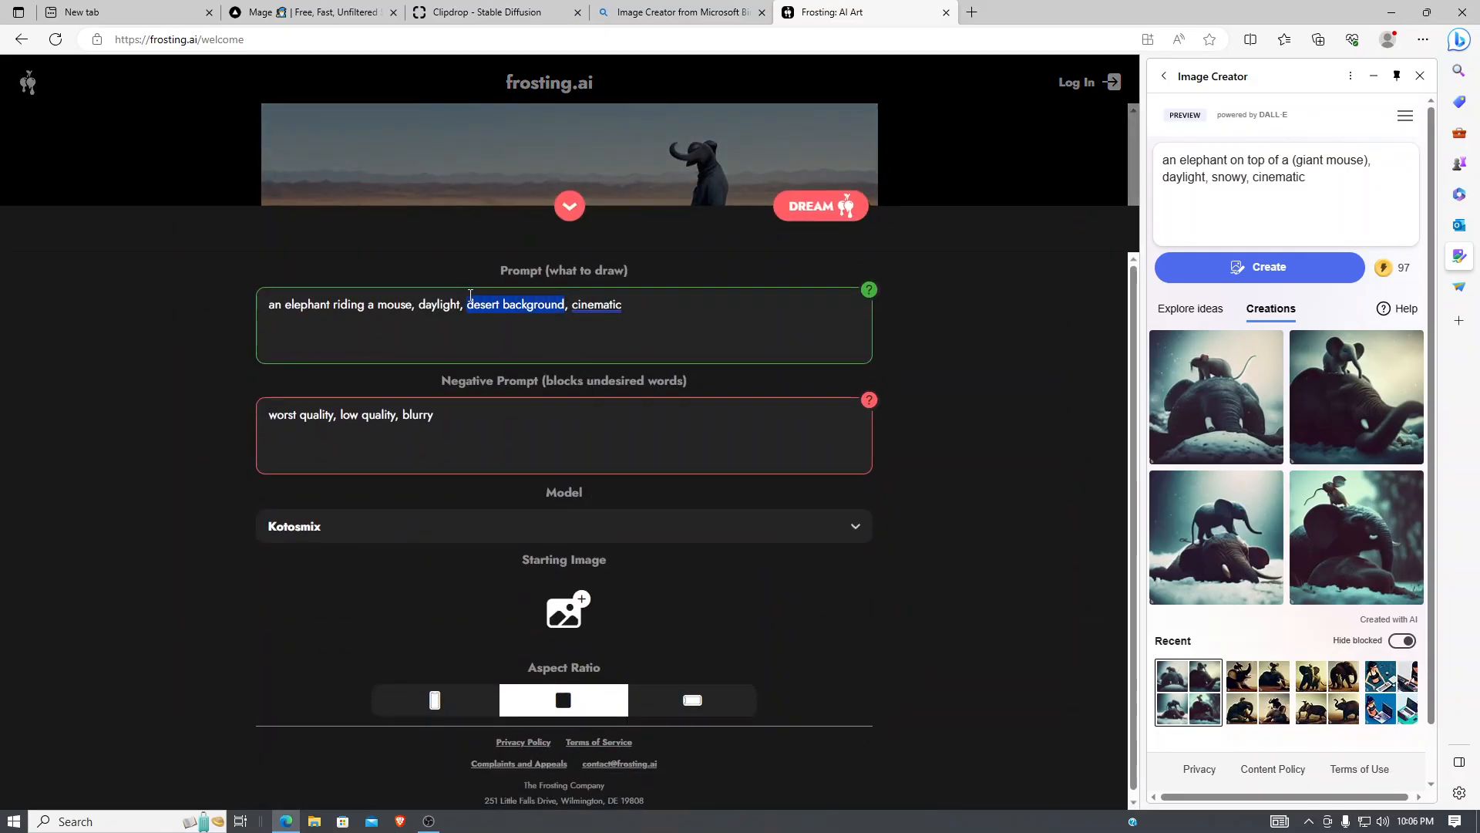
pyautogui.press('BackSpace')
pyautogui.write('sn')
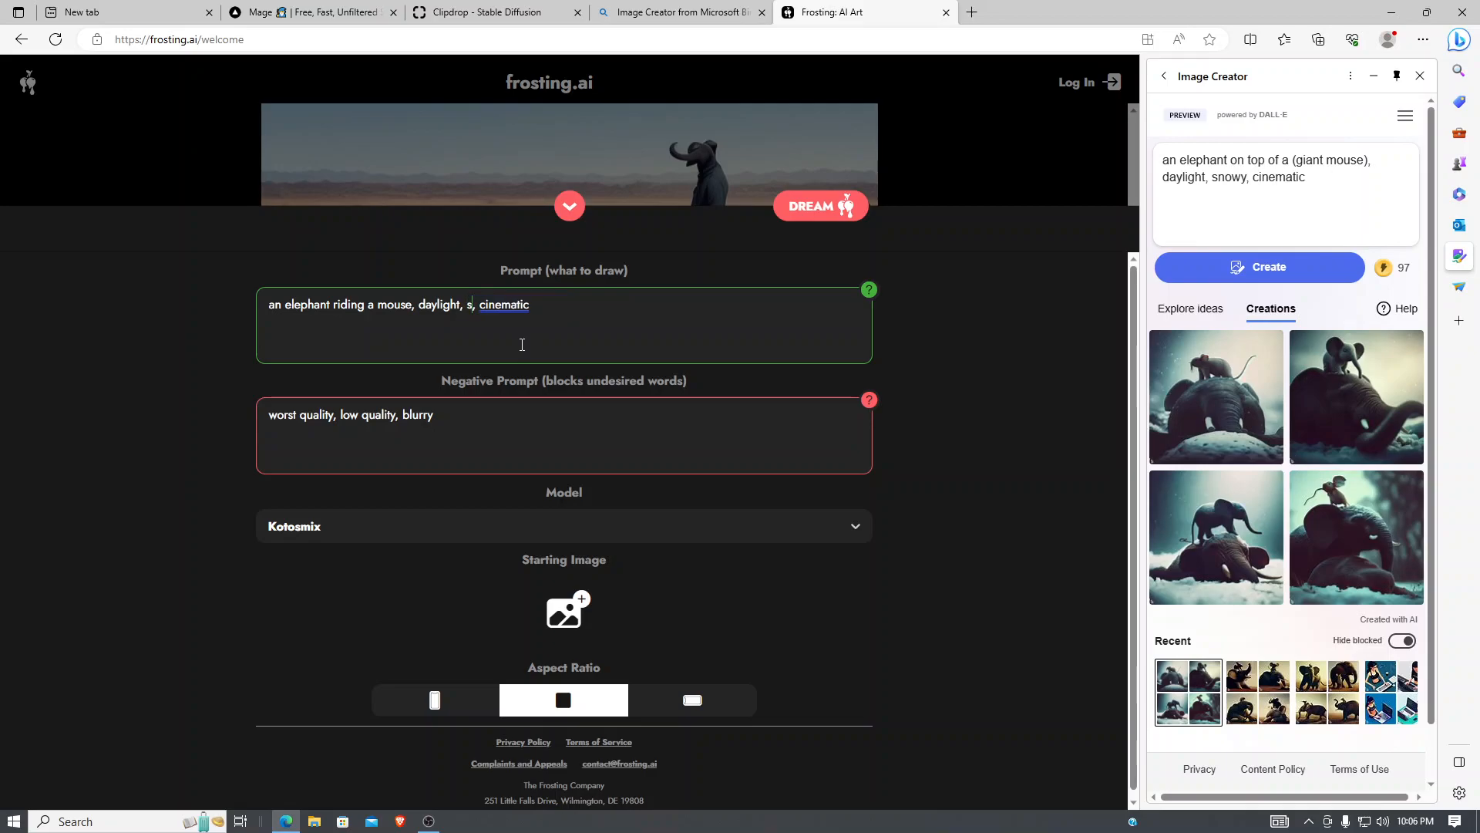
pyautogui.write('owy')
# Step: Replace "daylight" with "soft light" in the Frosting prompt and generate "an elephant riding a mouse, soft light, snowy, cinematic"
pyautogui.press('BackSpace')
pyautogui.press('BackSpace')
pyautogui.press('BackSpace')
pyautogui.press('BackSpace')
pyautogui.press('BackSpace')
pyautogui.press('BackSpace')
pyautogui.press('BackSpace')
pyautogui.press('BackSpace')
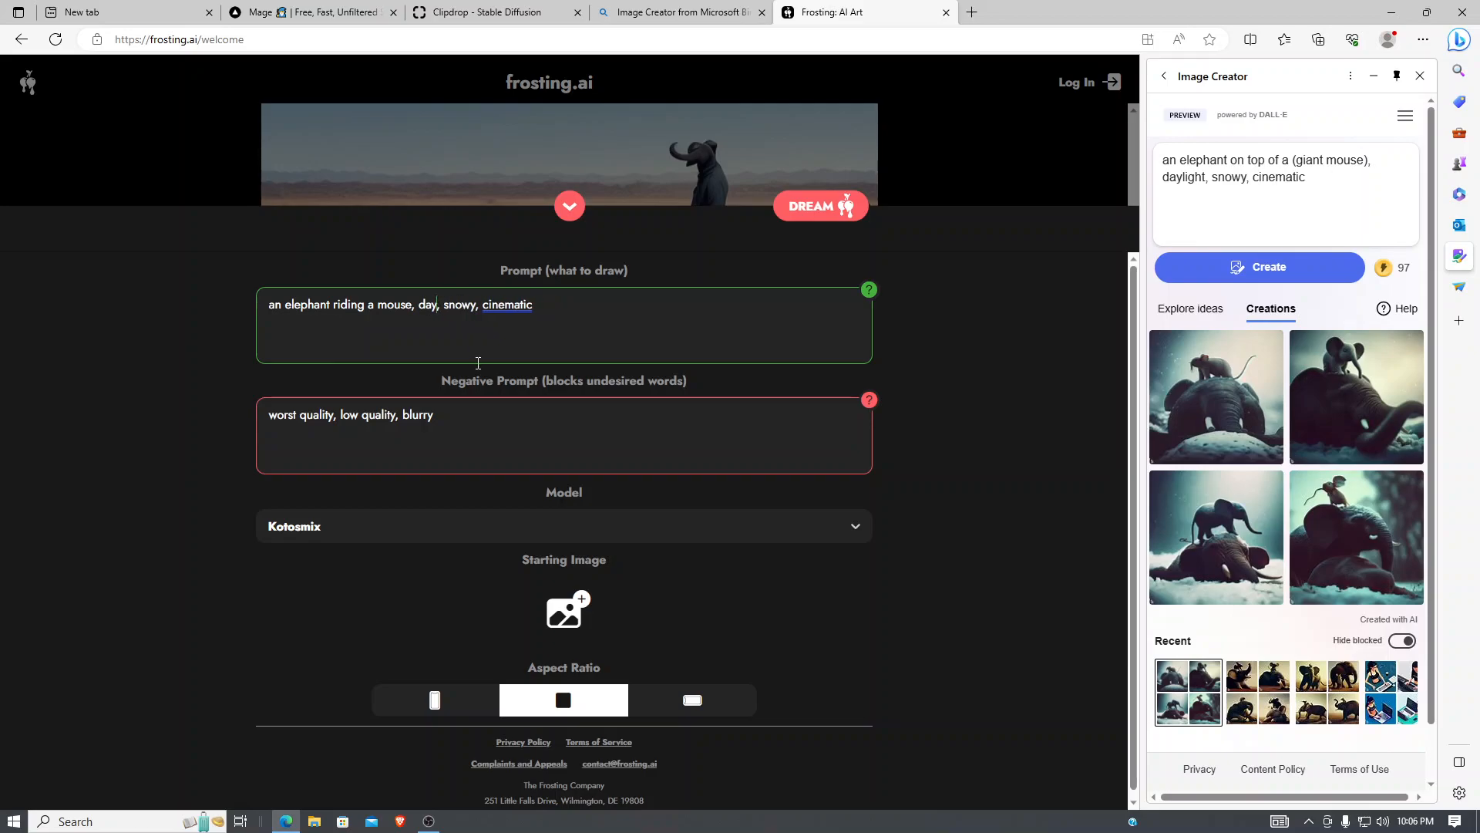
pyautogui.write('soft sight')
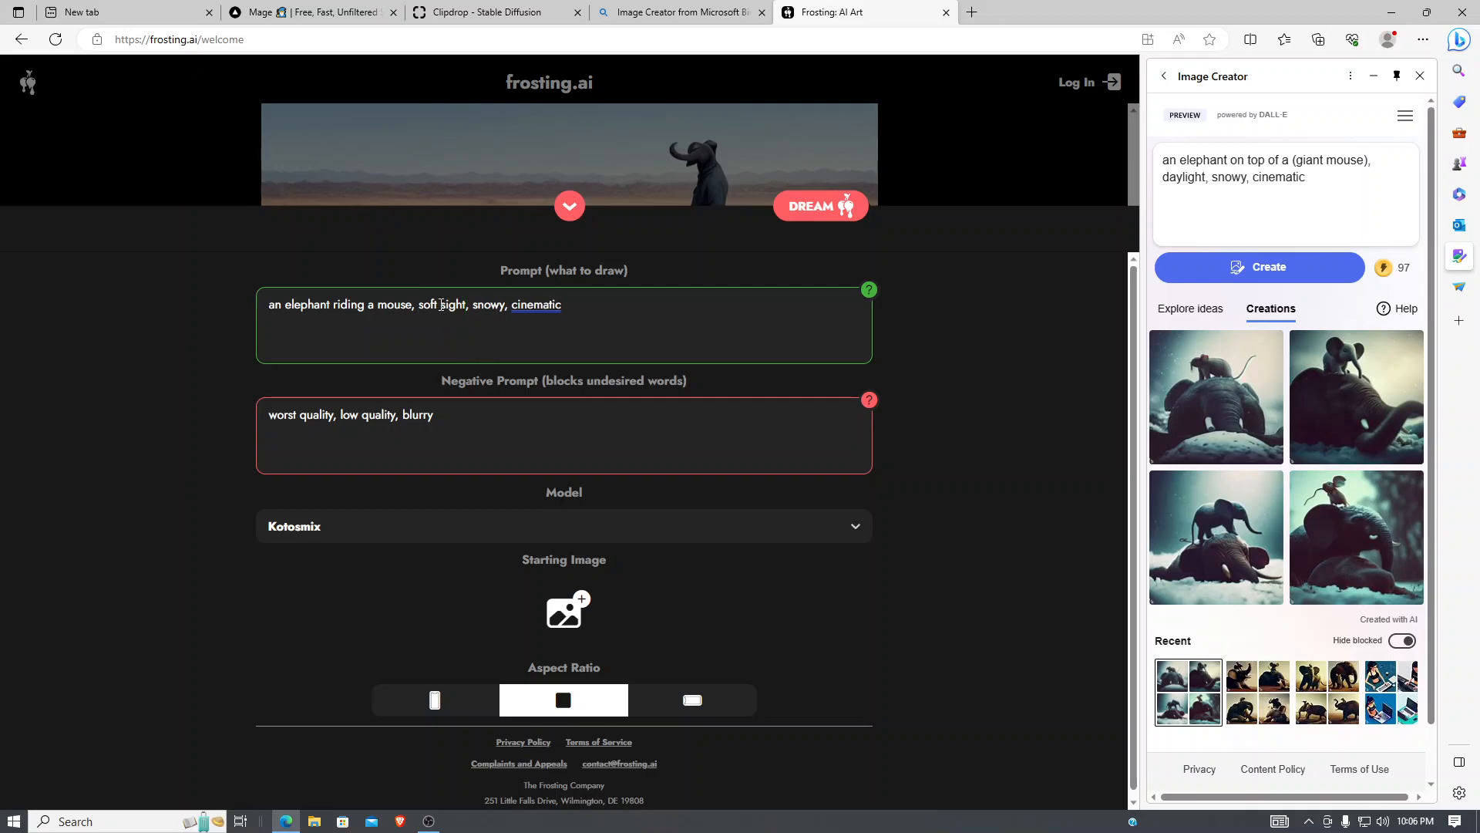
pyautogui.write('l')
pyautogui.click(812, 203)
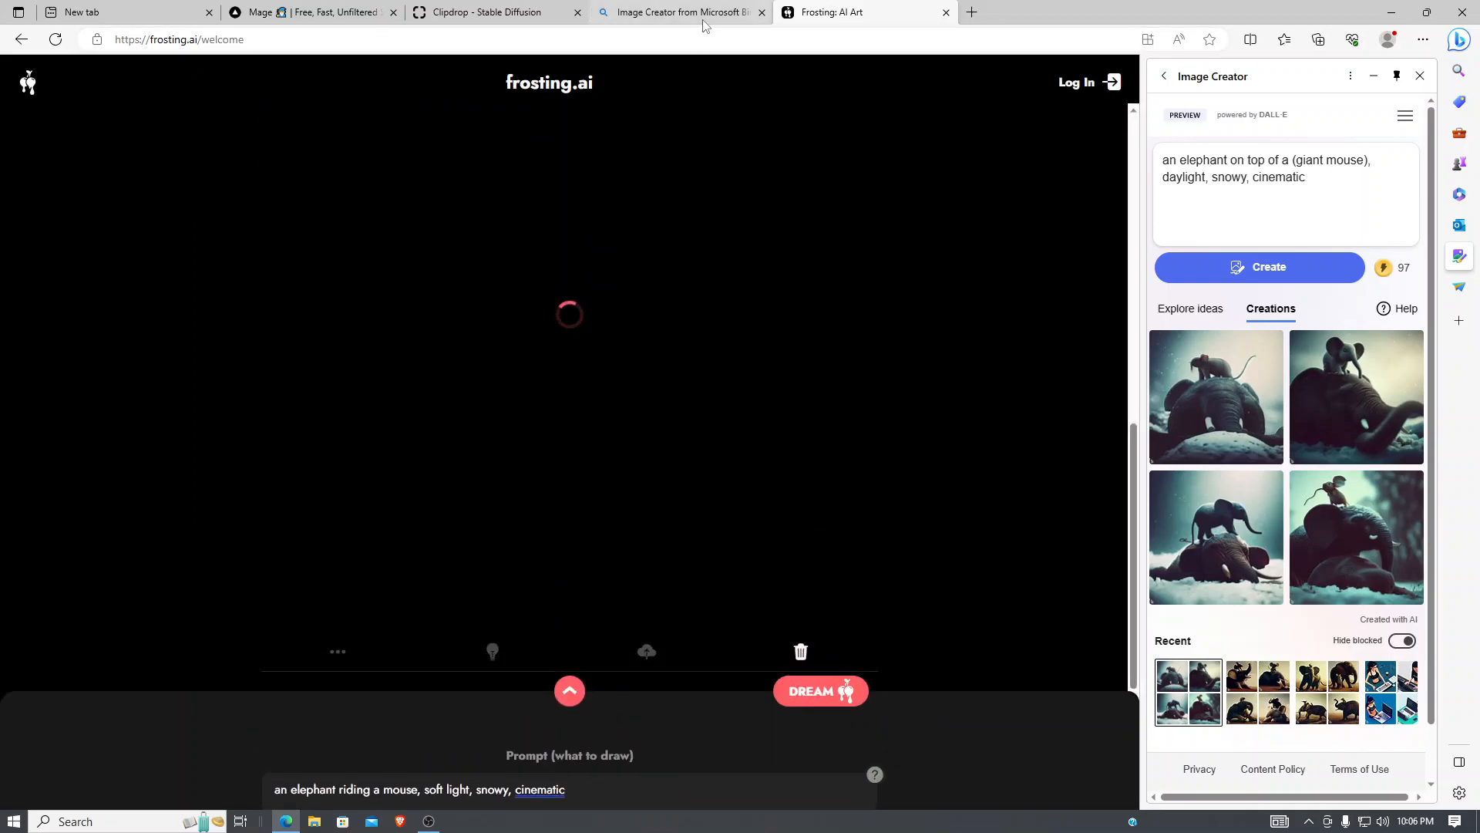
# Step: Go through the open image generator sites to check Clipdrop's progress and examine the snowy elephant image in Frosting
pyautogui.click(703, 14)
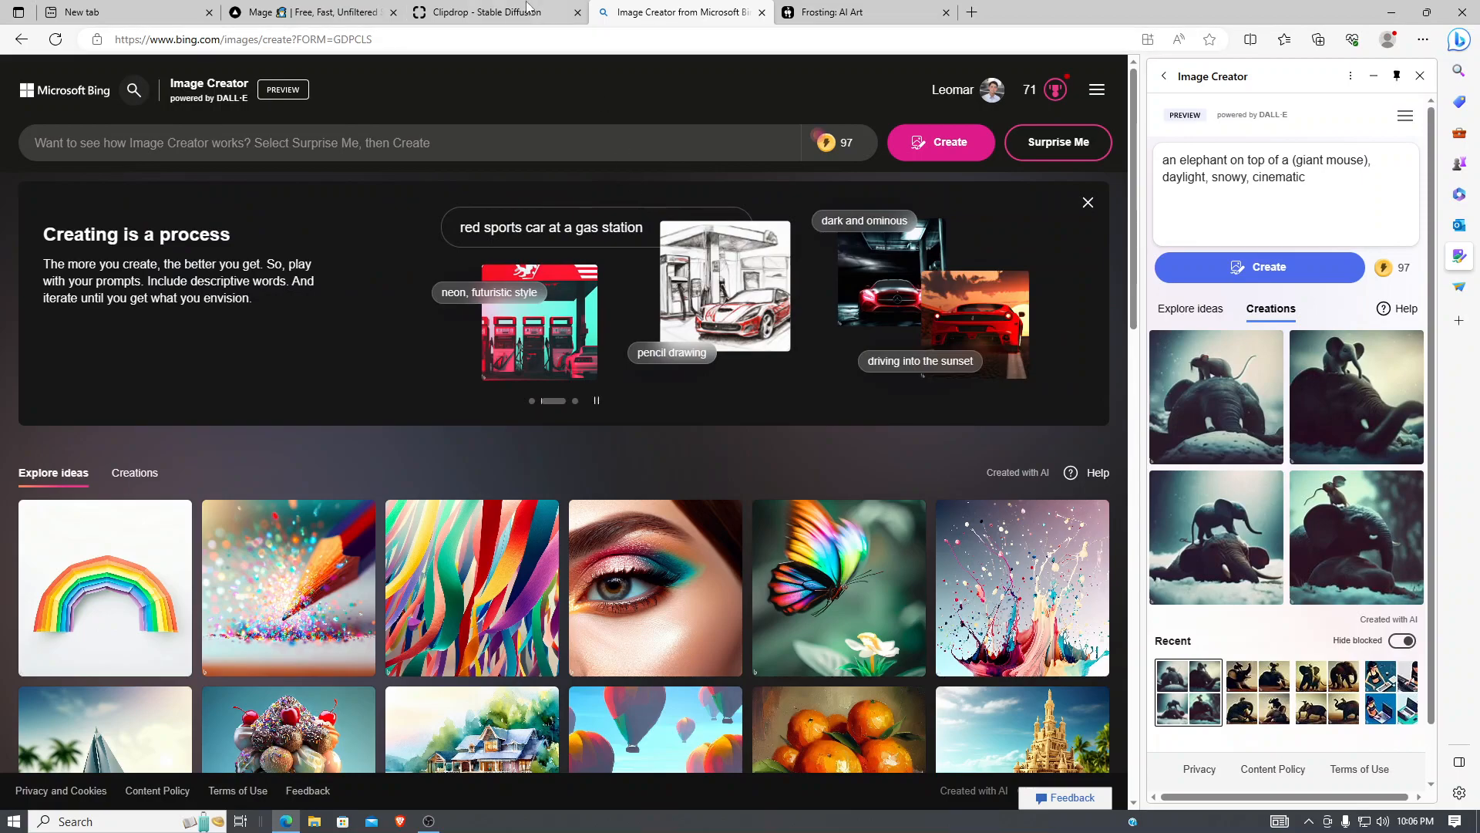
pyautogui.click(496, 13)
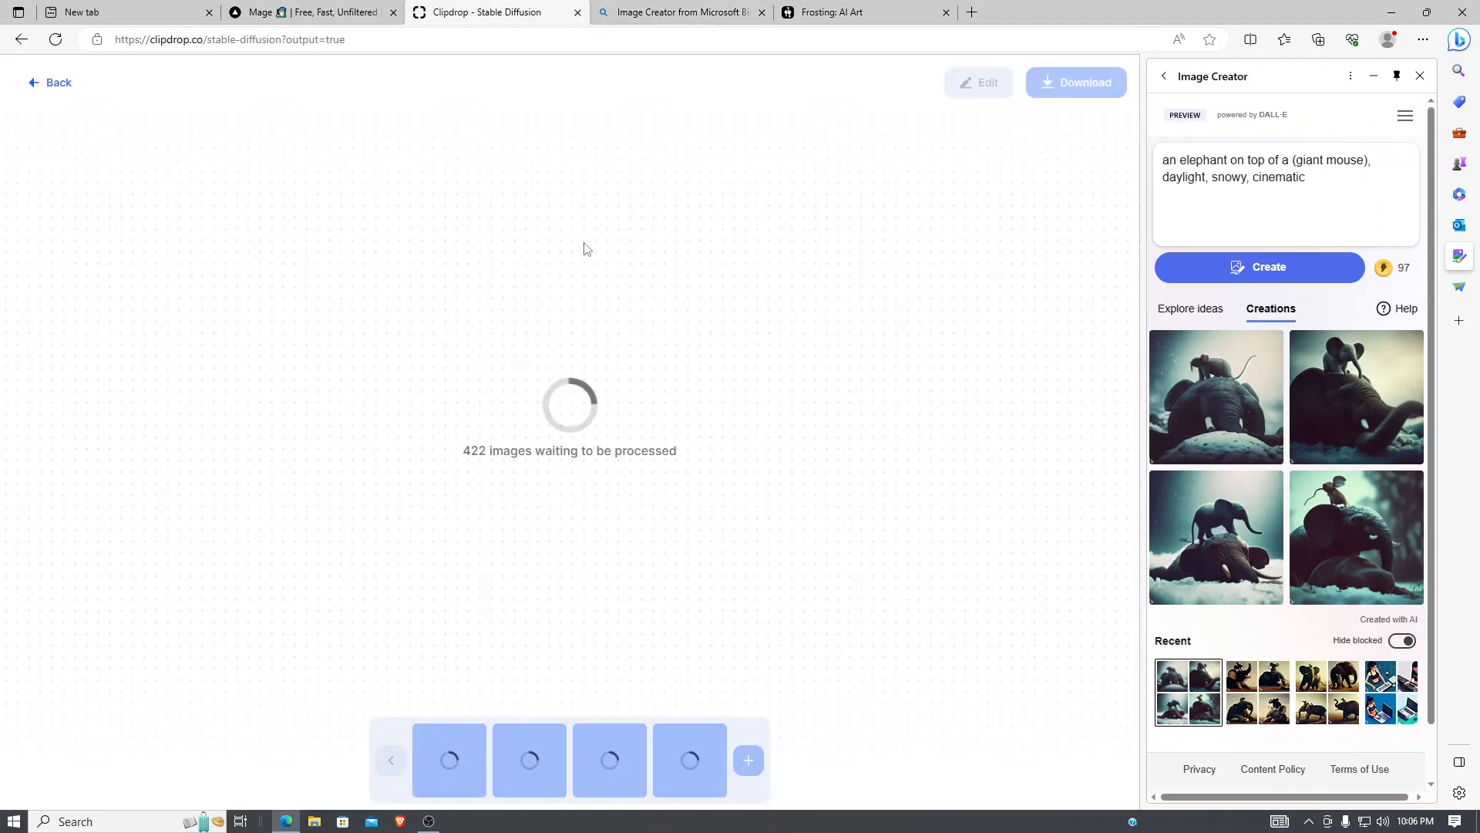
pyautogui.click(302, 13)
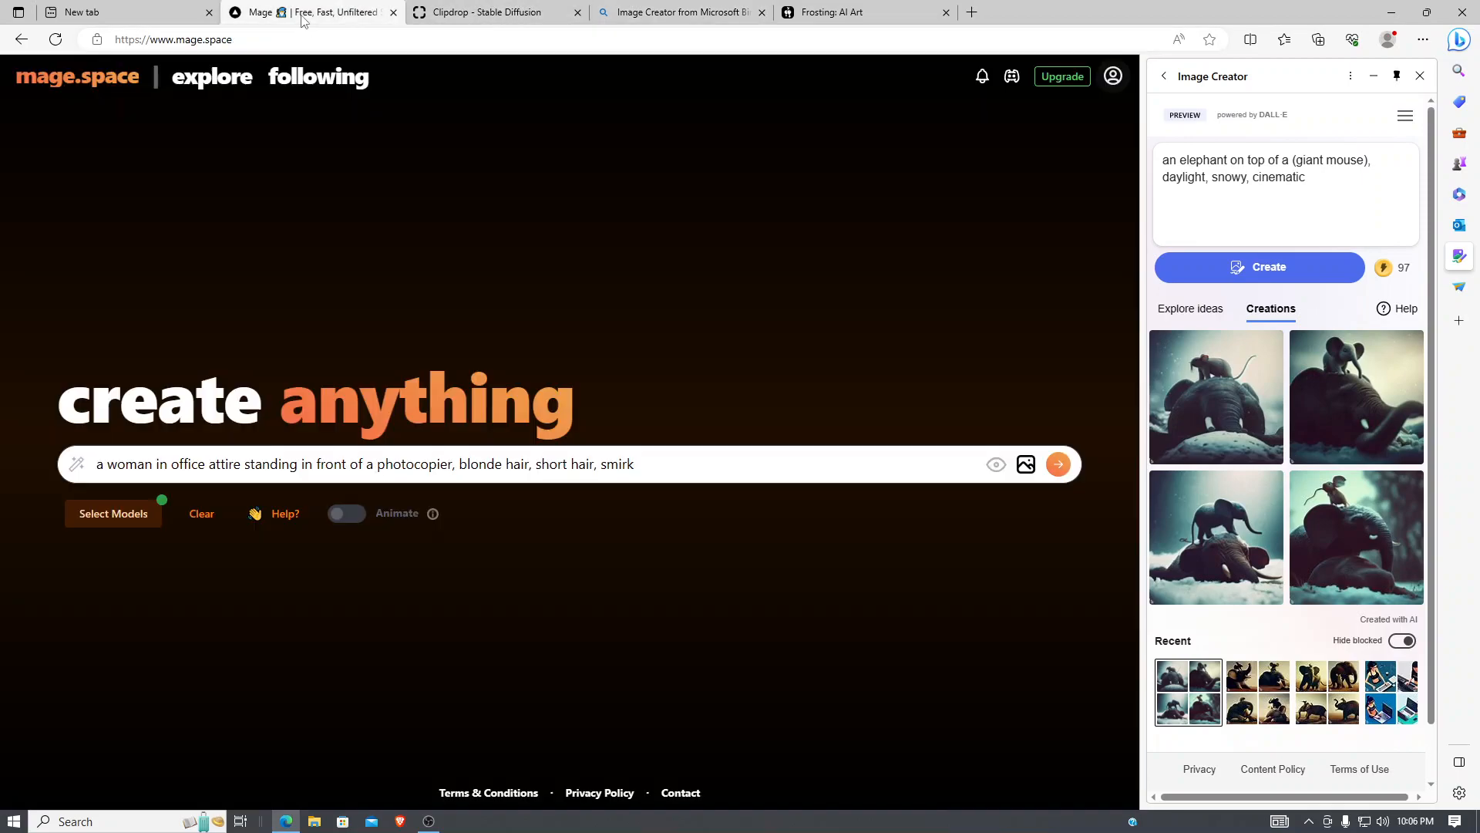
pyautogui.click(828, 12)
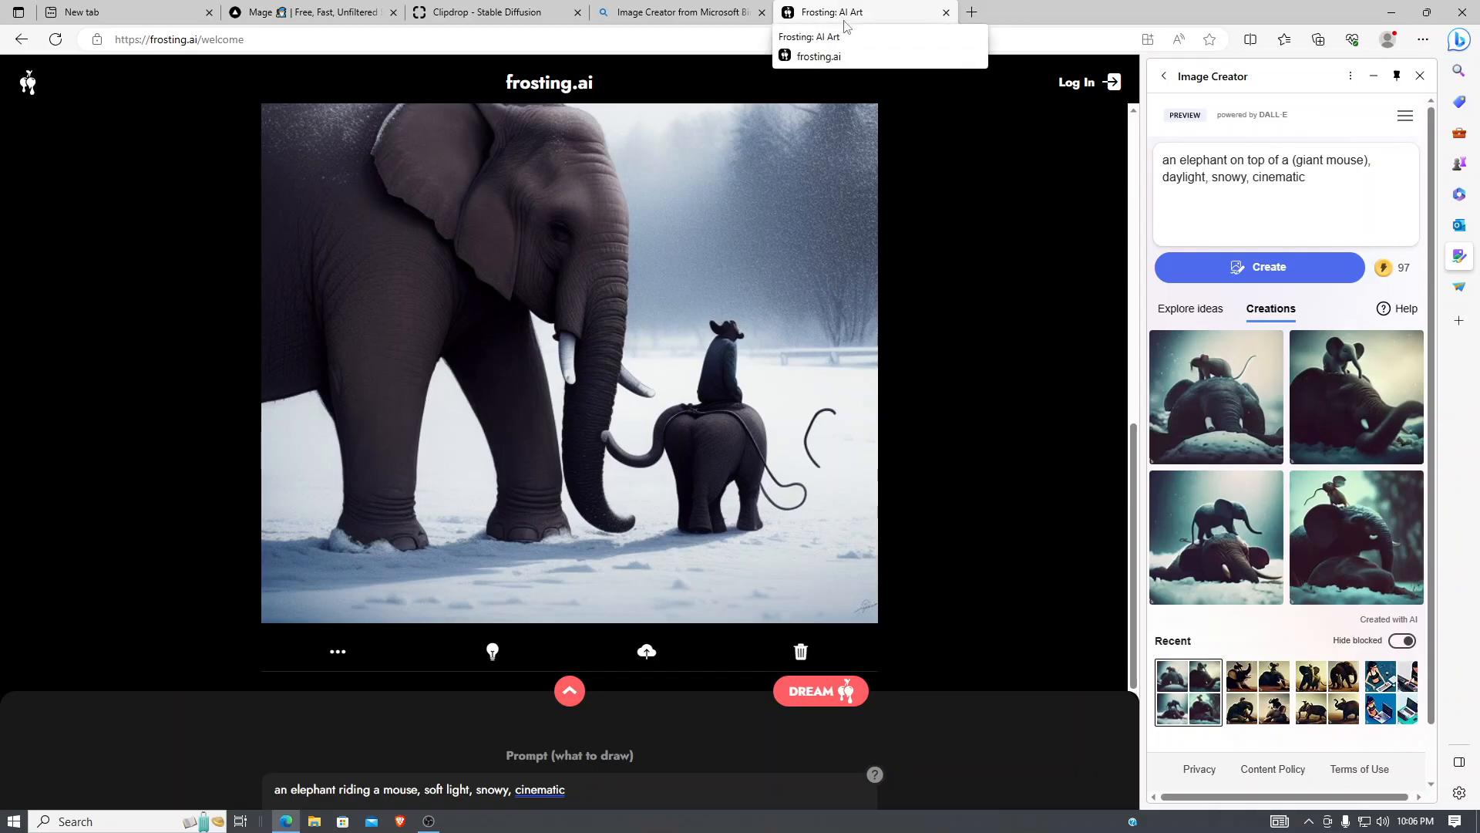
pyautogui.click(711, 17)
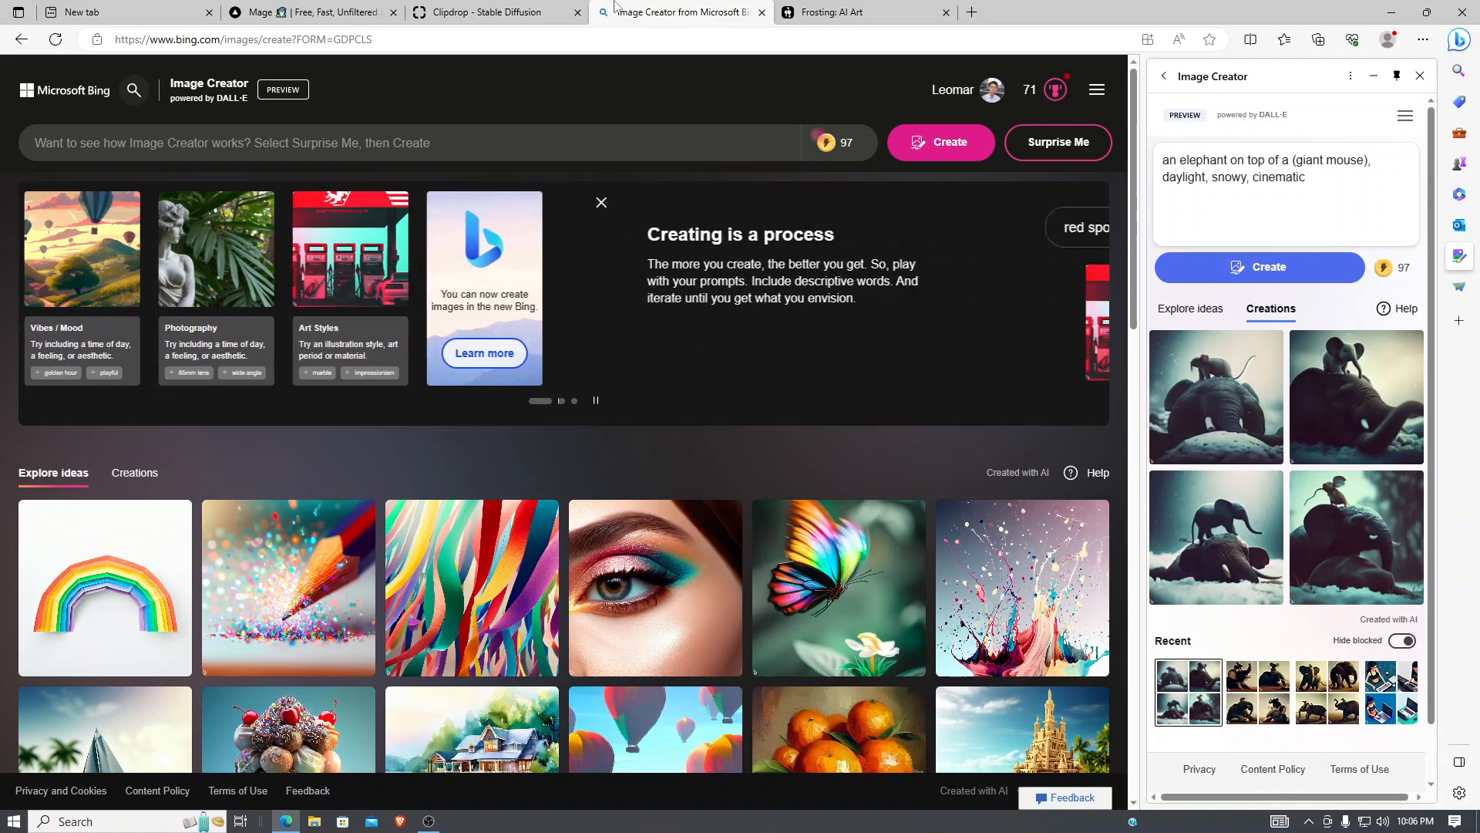
pyautogui.click(168, 17)
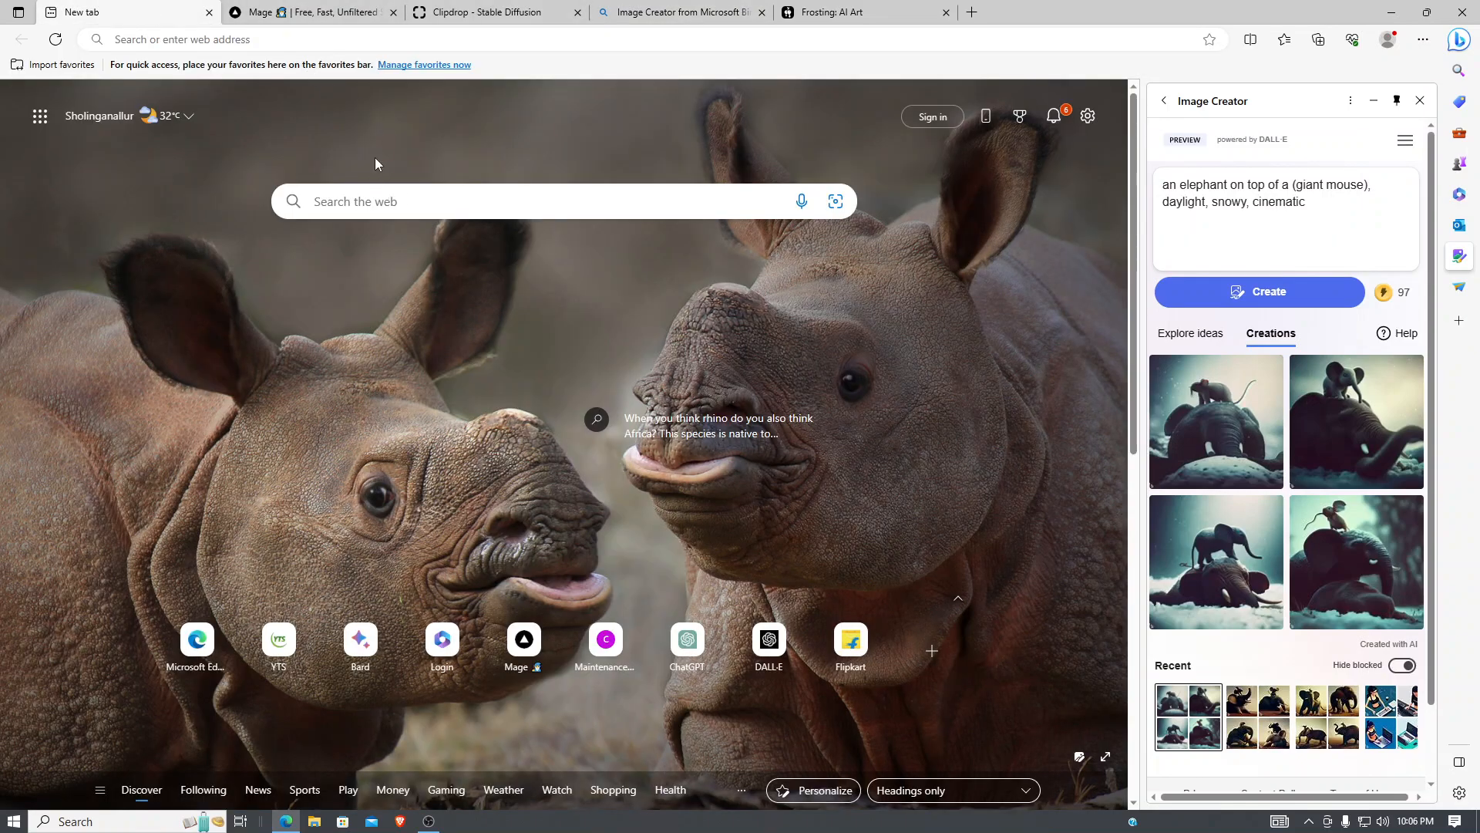
pyautogui.click(315, 13)
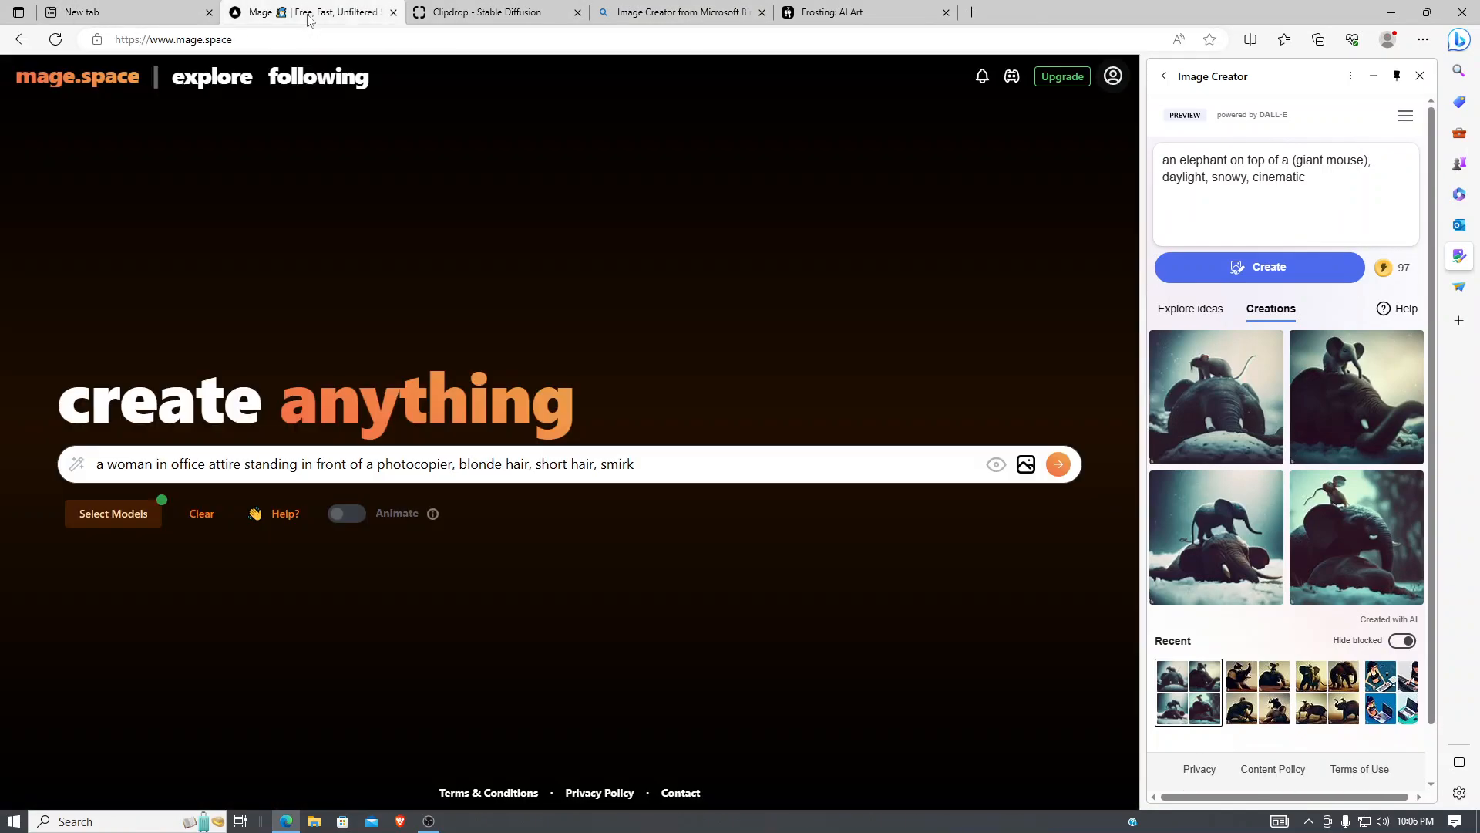
pyautogui.click(476, 19)
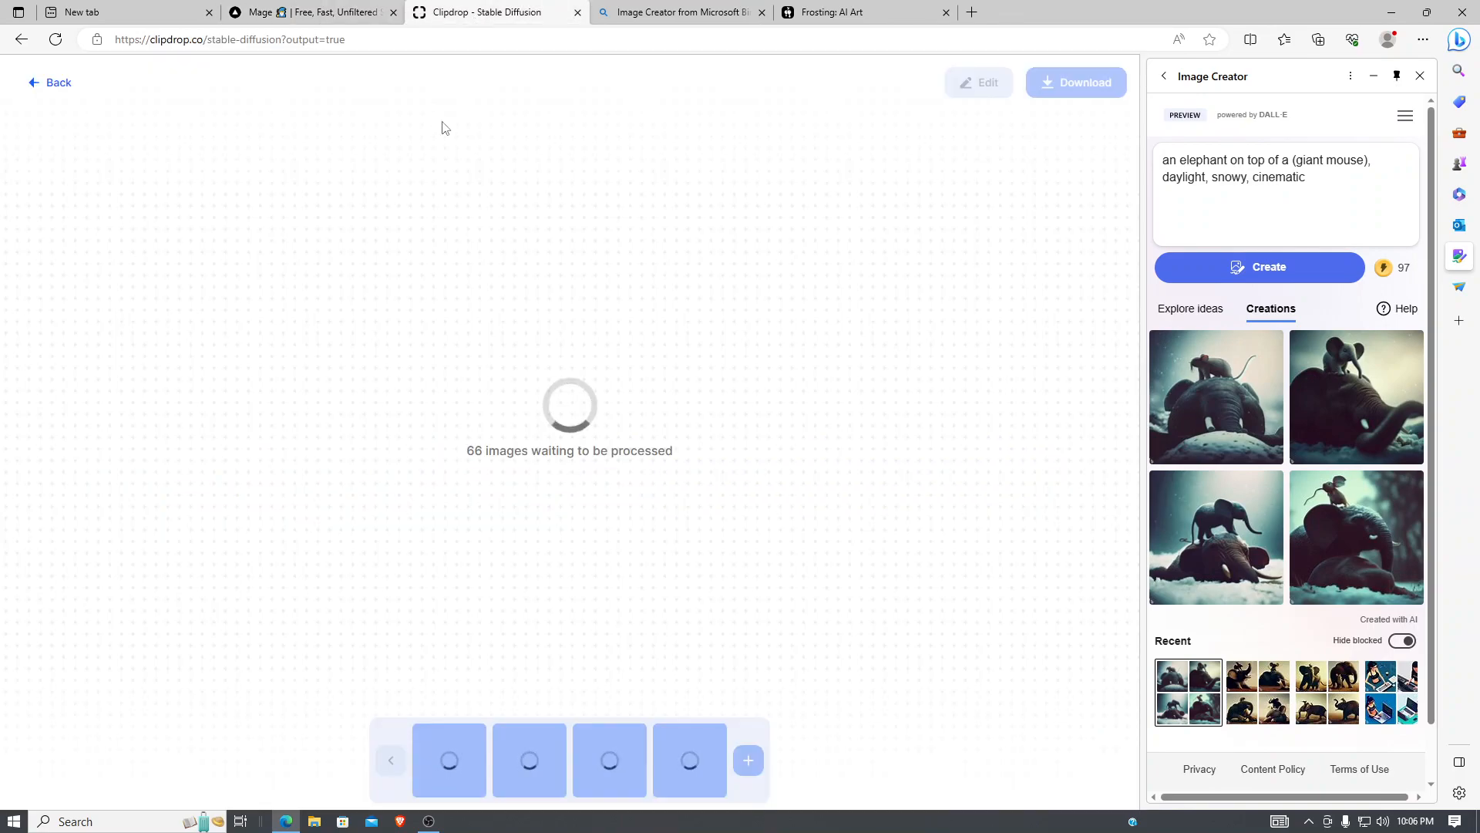
pyautogui.click(876, 5)
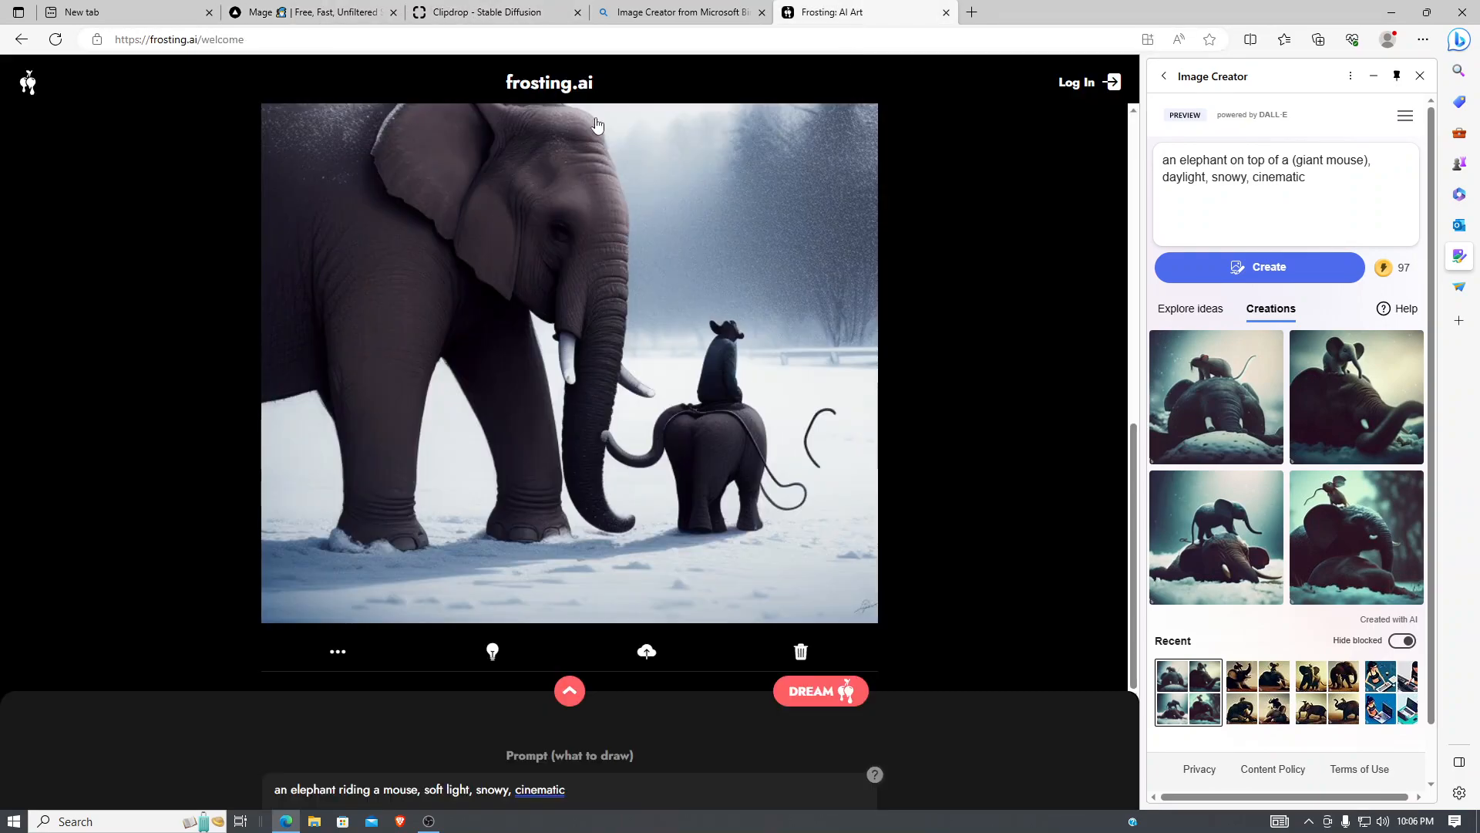